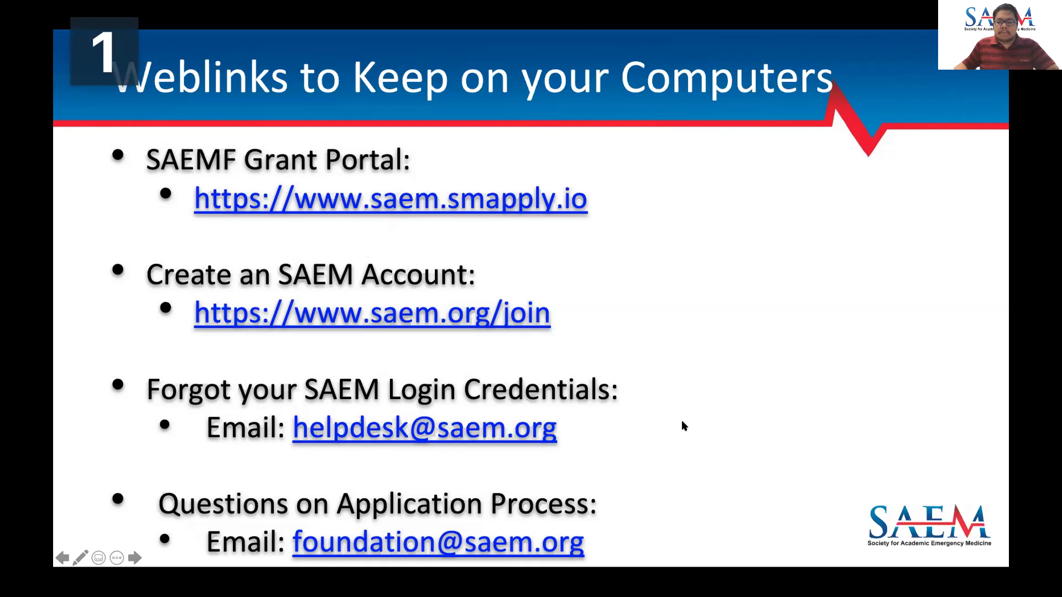
- Exit the weblinks slideshow and bring up the SAEM Foundation grant portal in Chrome
key("super+Tab")
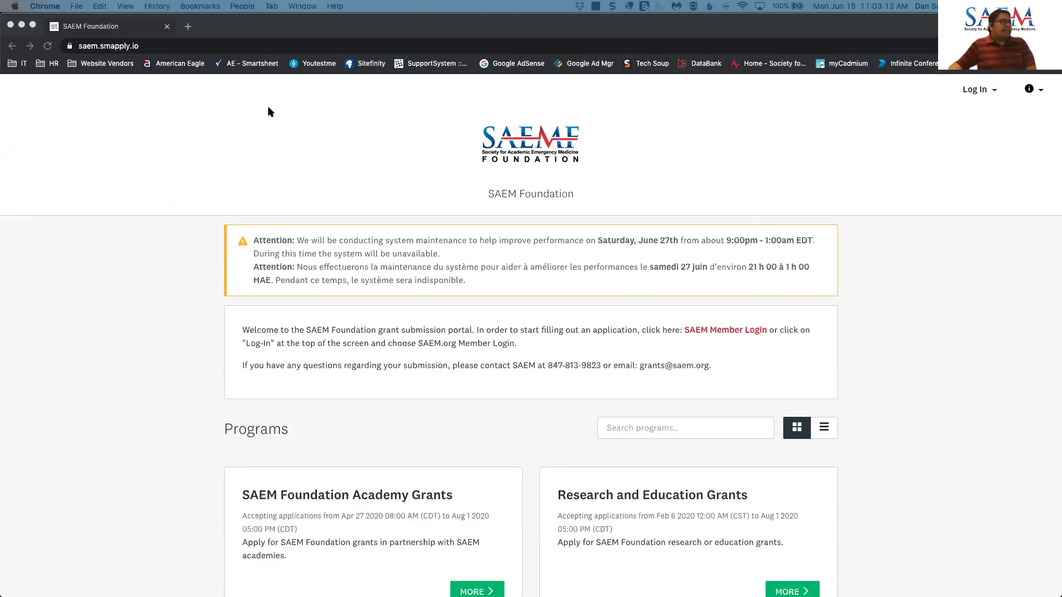
- Choose SAEM.org Member Login from the portal's Log In menu and focus the Username field
left_click(147, 48)
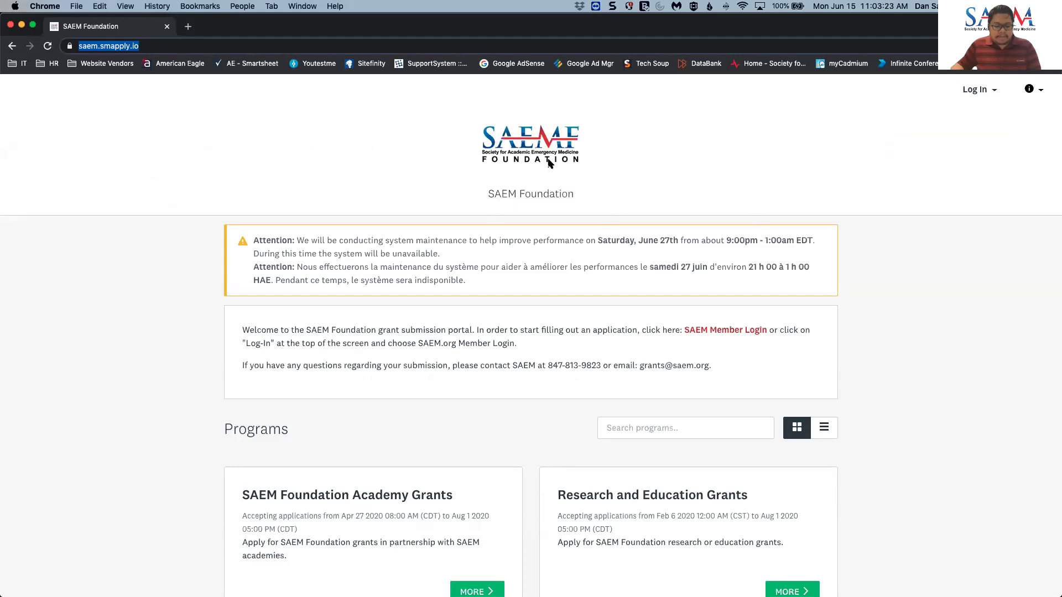
left_click(972, 95)
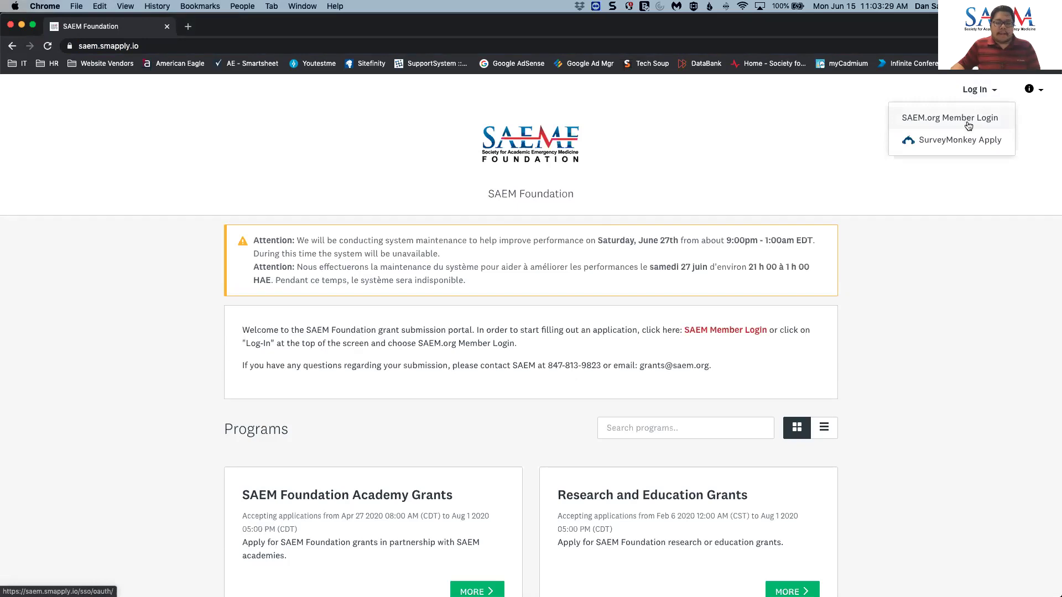
left_click(968, 125)
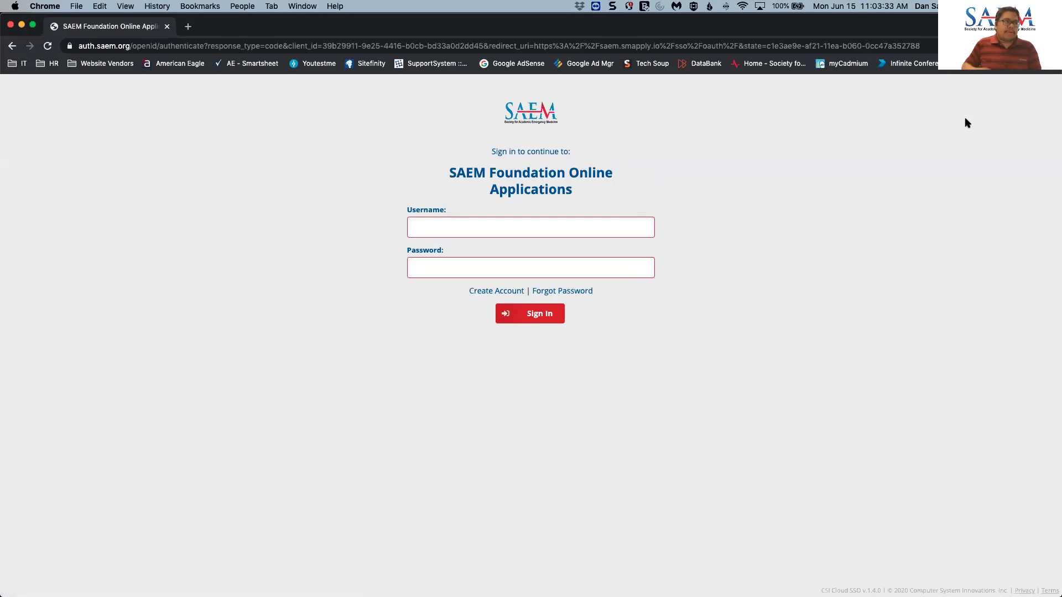
left_click(584, 228)
- Sign in with the browser's saved SAEM.org username and password
left_click(731, 226)
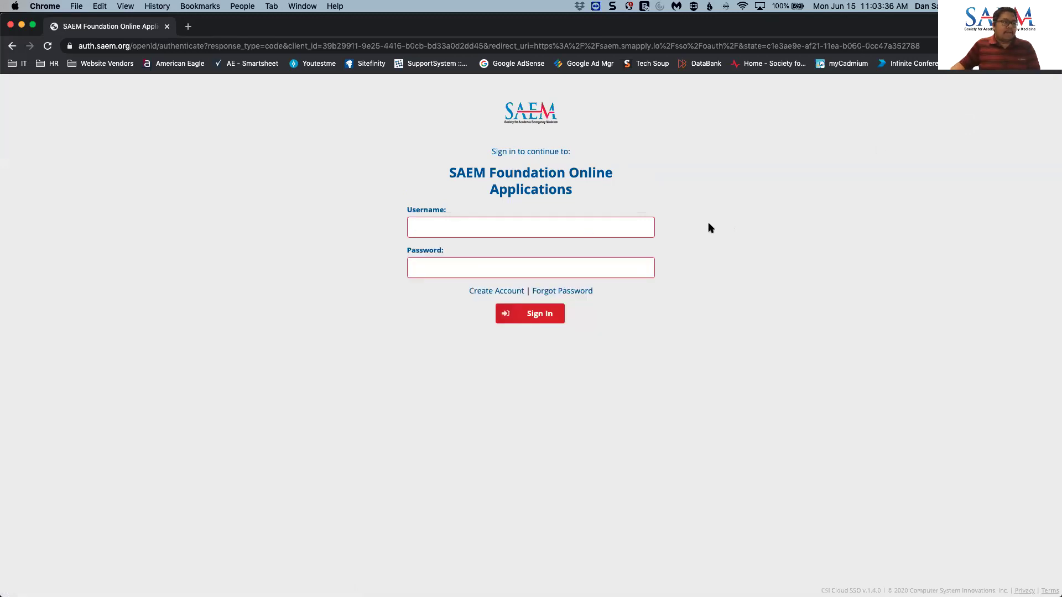
left_click(624, 225)
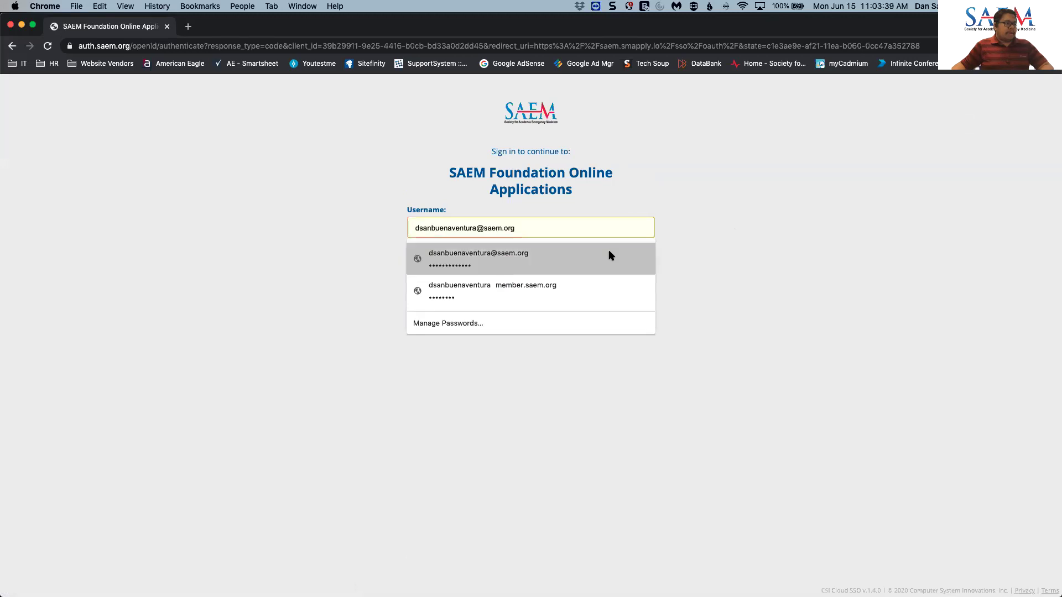
left_click(611, 255)
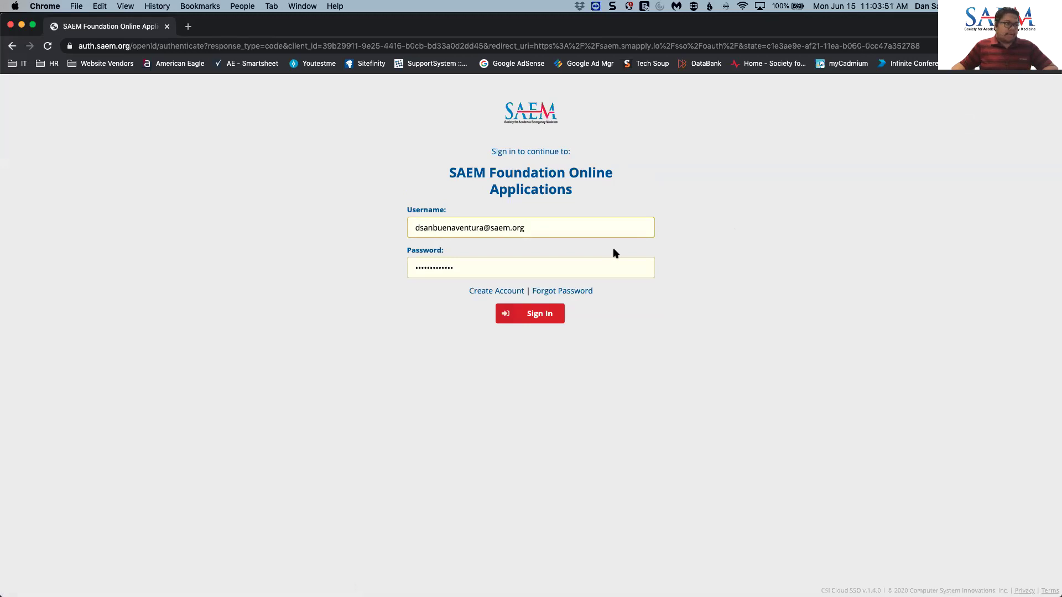
left_click(544, 319)
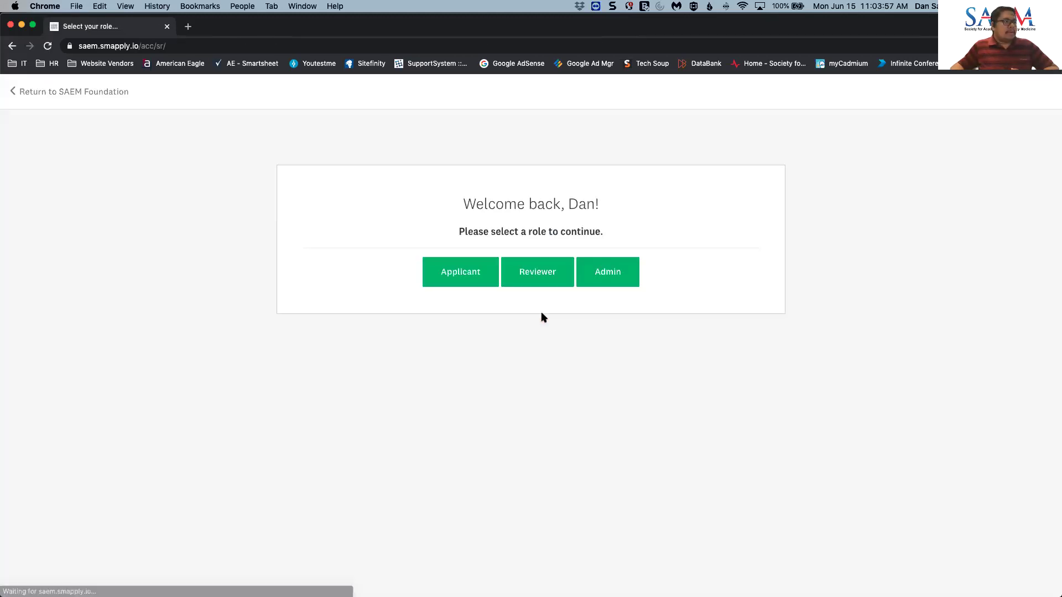
- Continue as Applicant, go to Programs, and open the Research and Education Grants program
left_click(458, 279)
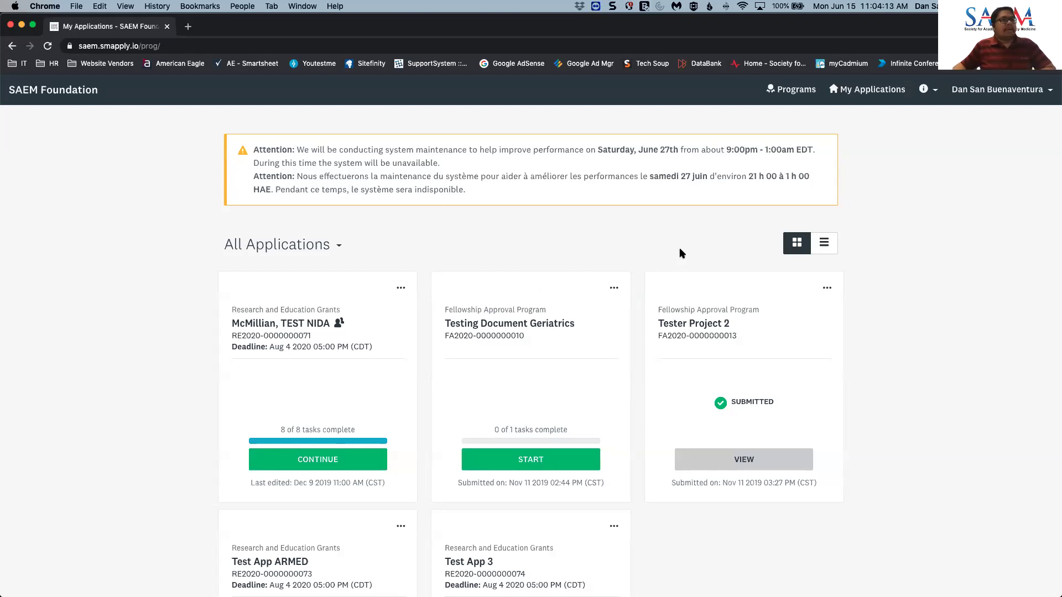
left_click(782, 95)
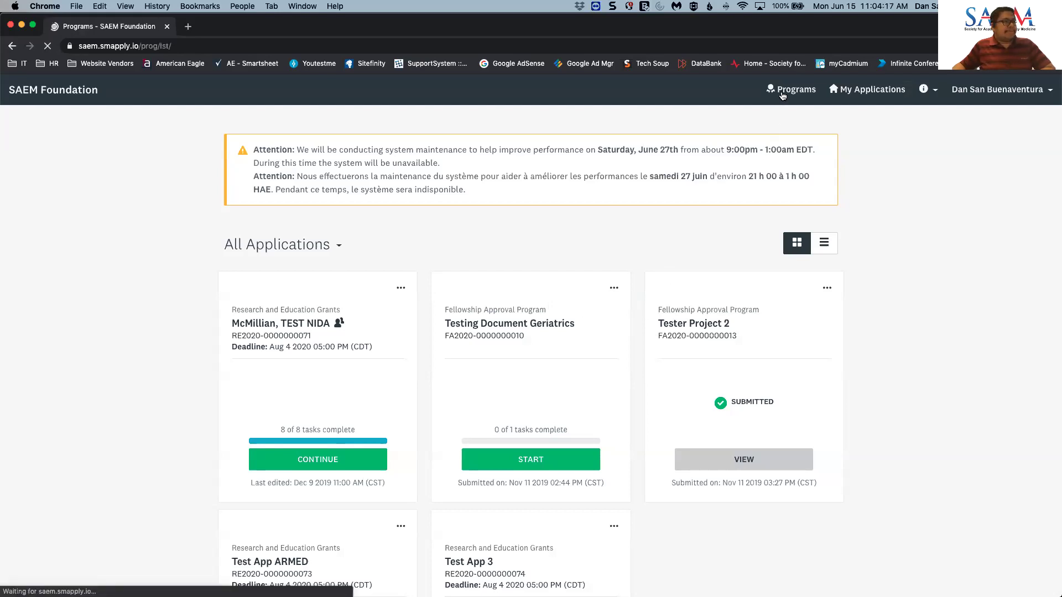
scroll(731, 213, "down", 3)
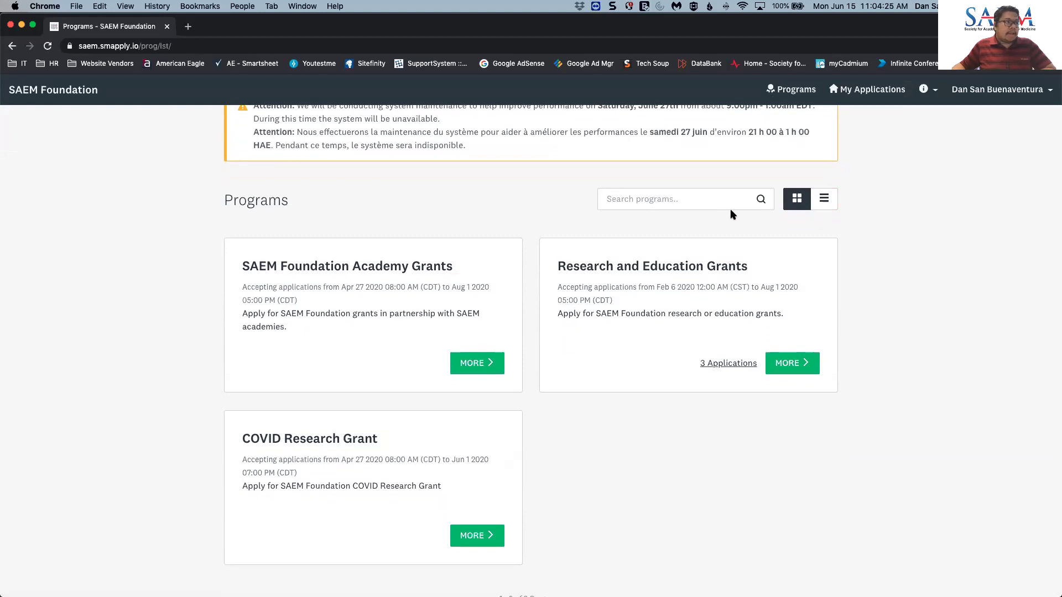
left_click(799, 365)
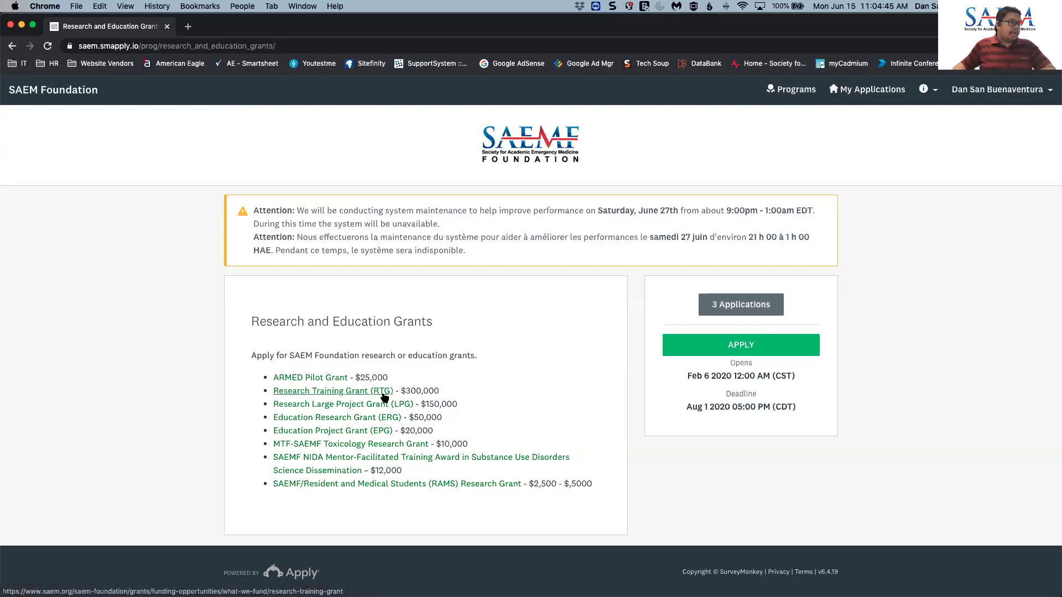
- Review the Research Training Grant (RTG) description, then start a new Research and Education Grants application
left_click(380, 392)
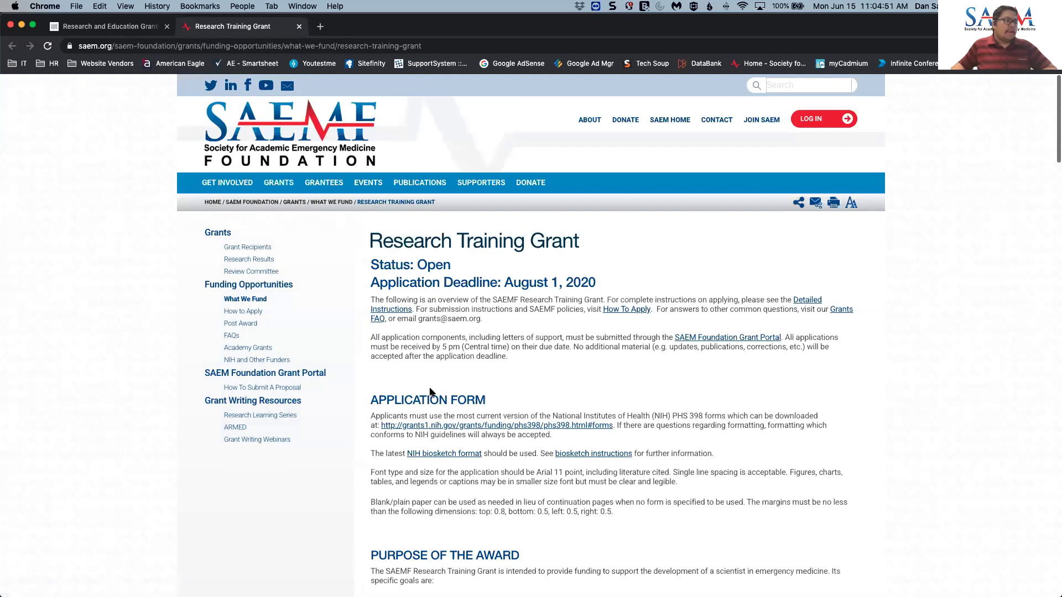
scroll(432, 393, "down", 5)
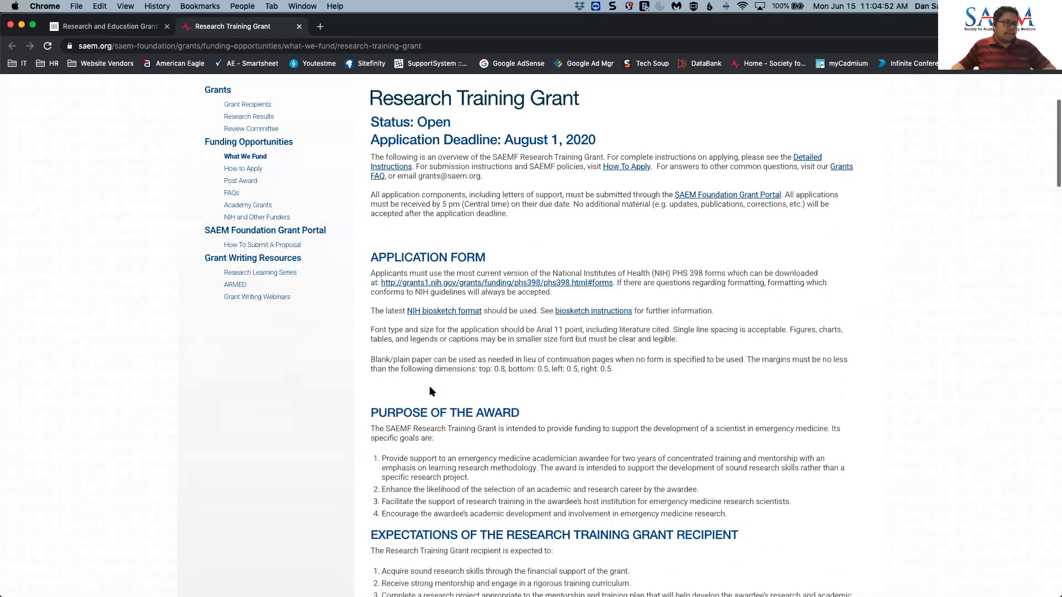
scroll(432, 392, "down", 4)
scroll(293, 230, "up", 10)
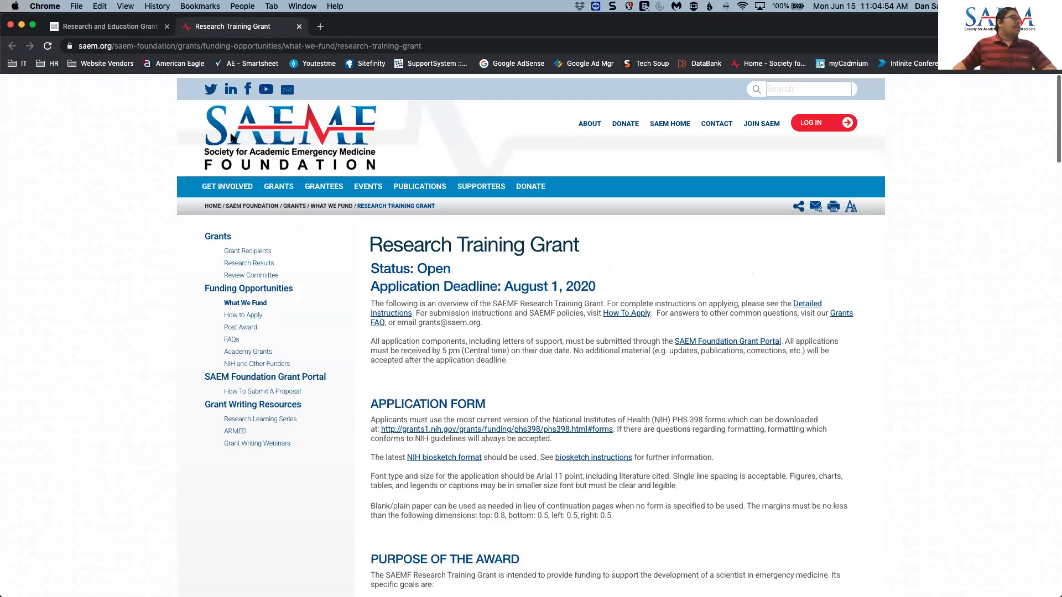
left_click(126, 26)
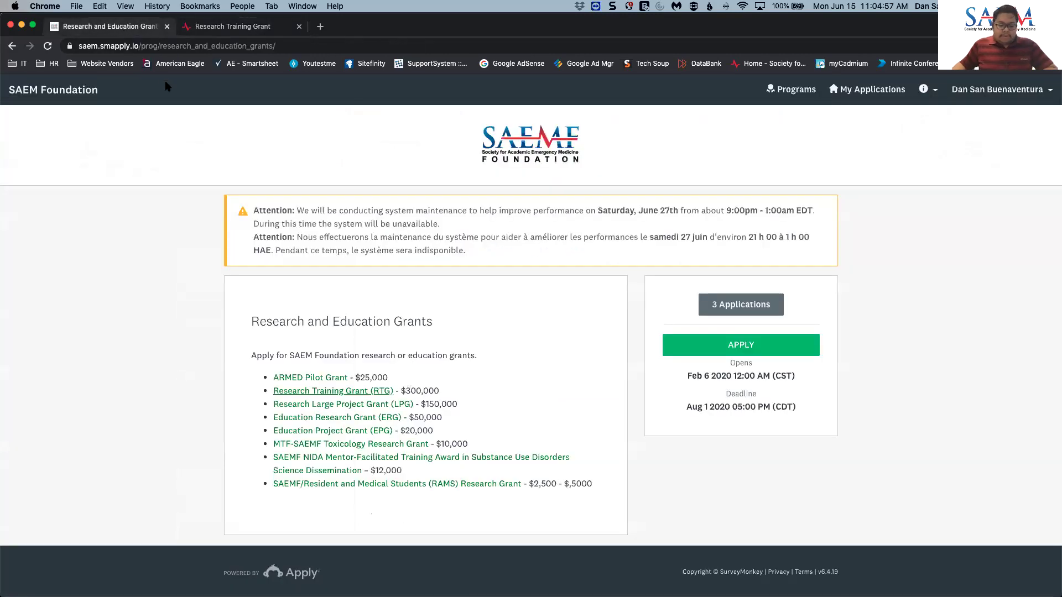
left_click(700, 352)
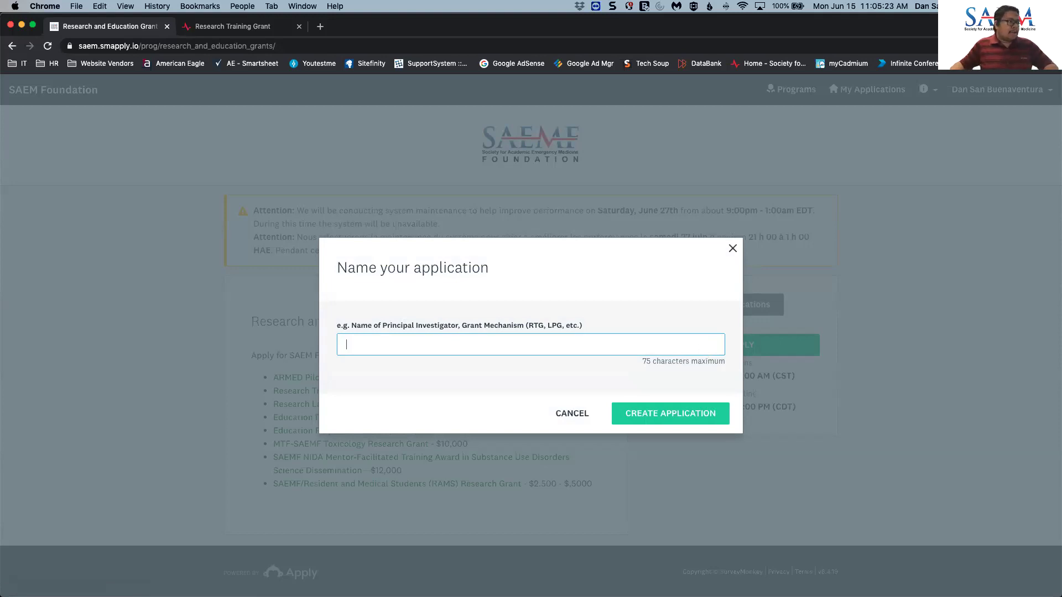
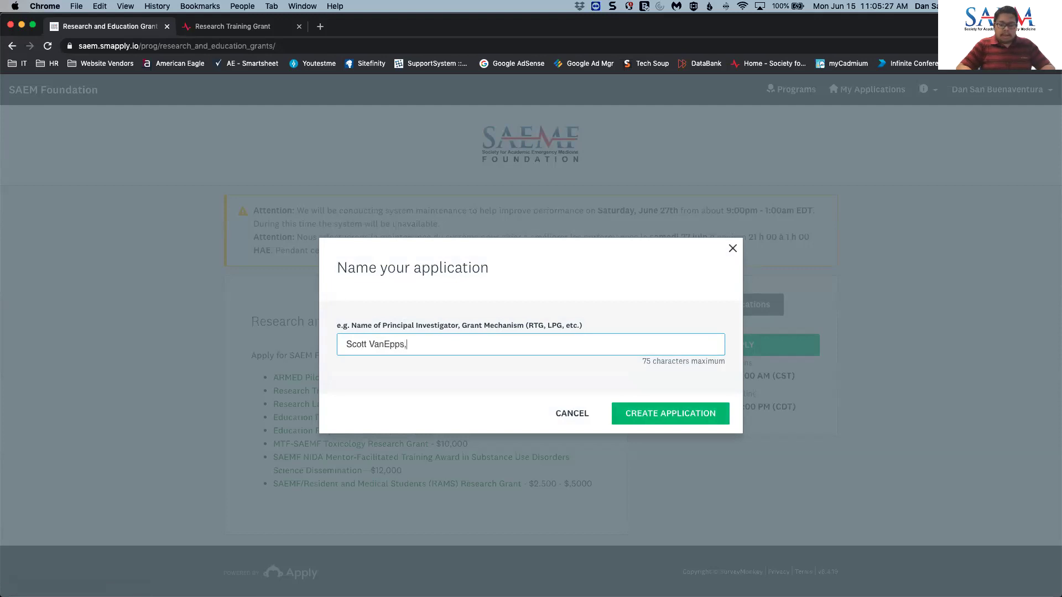
- Name the application with the principal investigator's name plus 'RTG' and create it
type(" ETG")
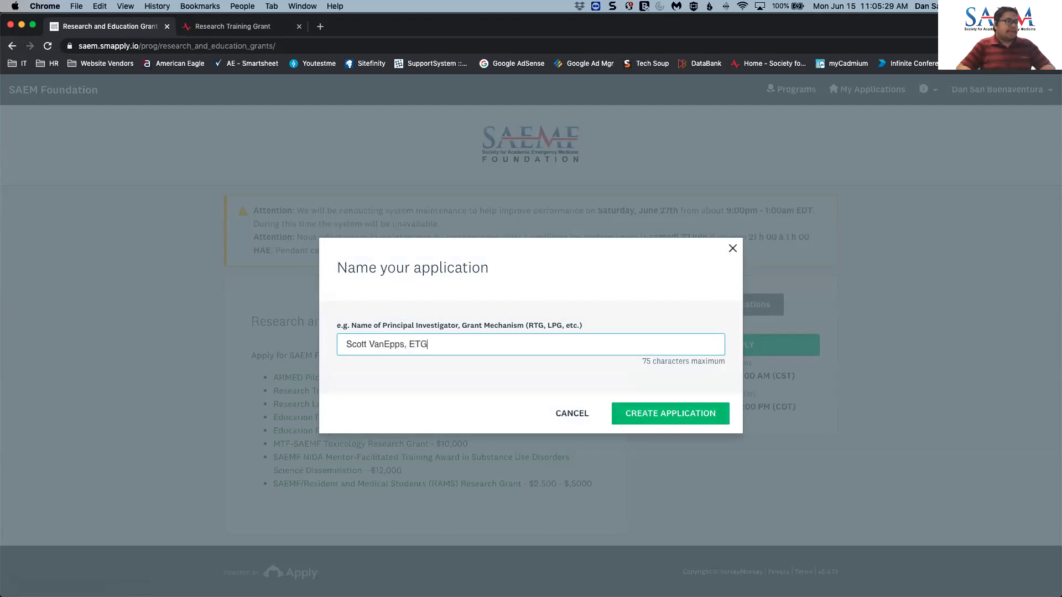
key("BackSpace")
key("BackSpace")
key("BackSpace")
type("RTG")
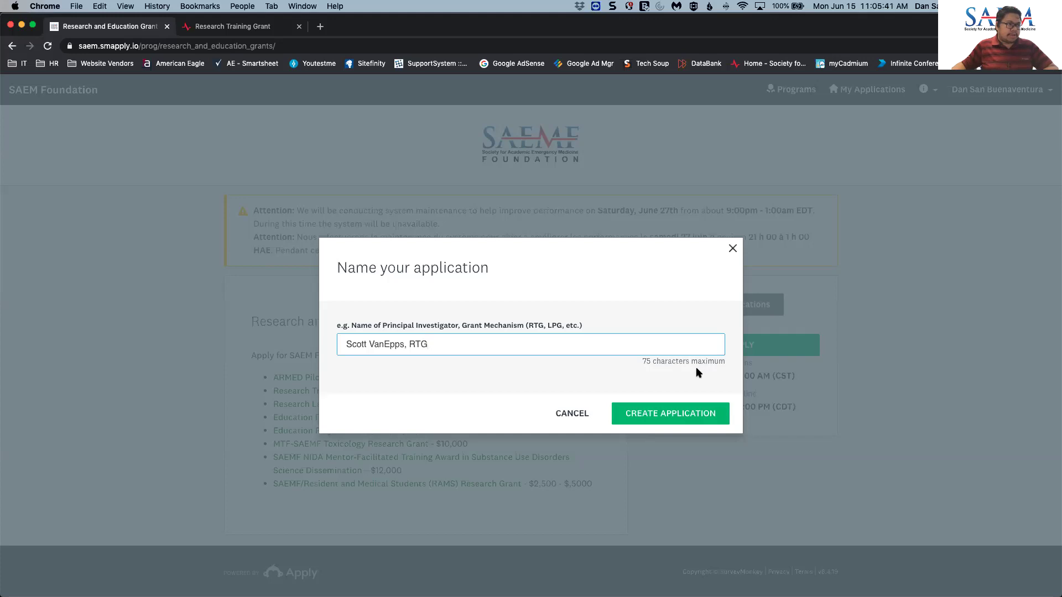
left_click(684, 417)
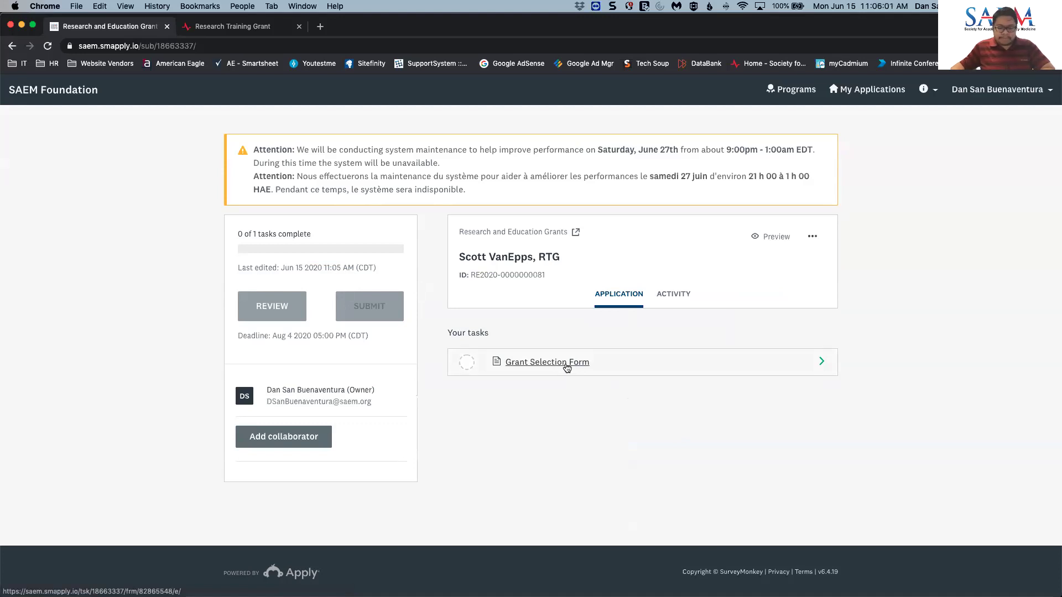
- In the Grant Selection Form, choose Research Training Grant (RTG) and continue to eligibility questions
left_click(567, 367)
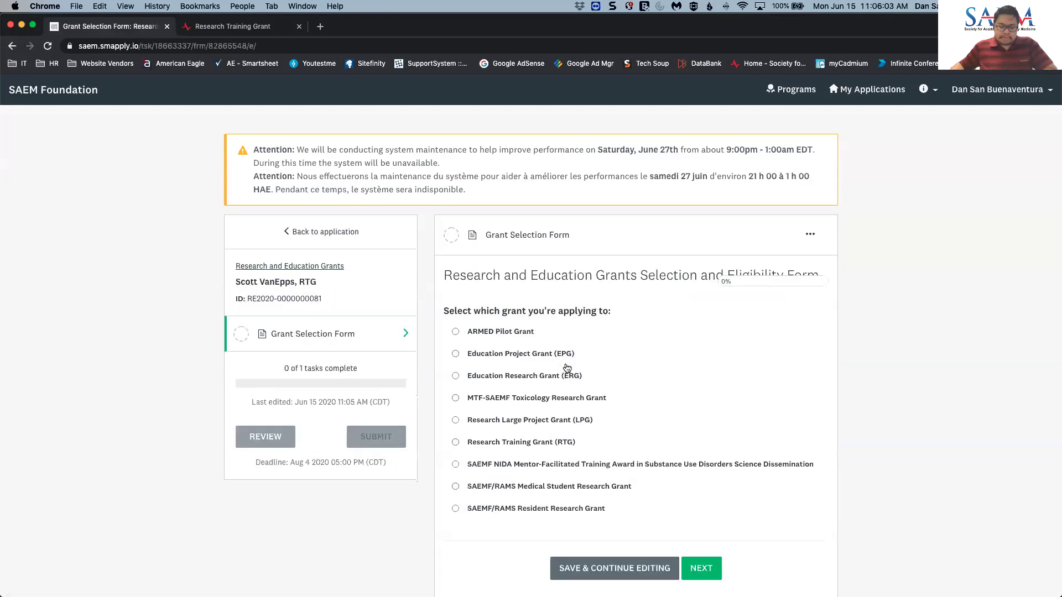
left_click(550, 446)
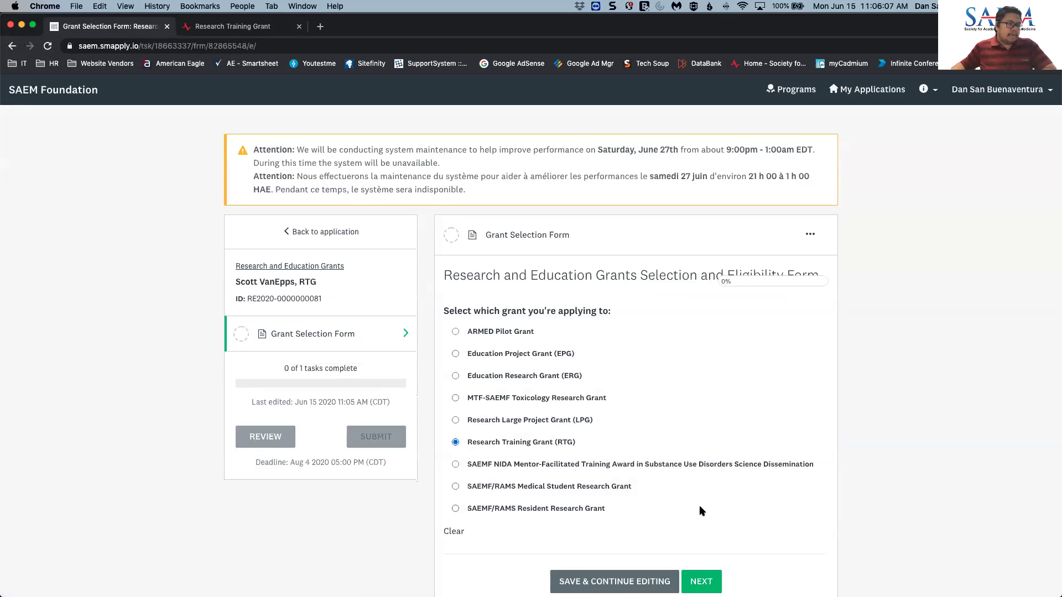
scroll(702, 511, "down", 1)
left_click(703, 572)
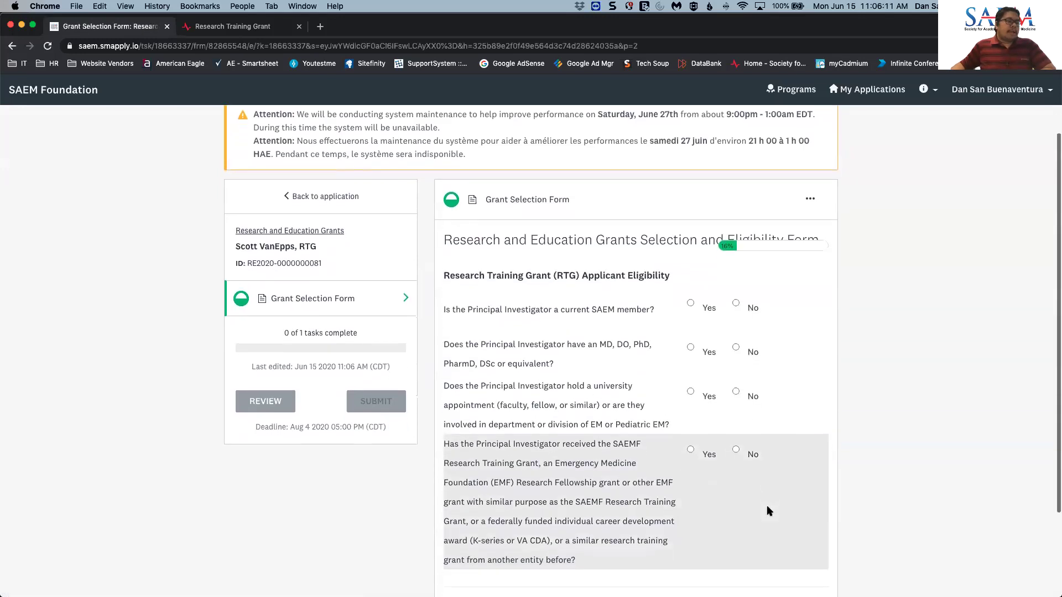
- Answer Yes to SAEM membership, MD/PhD degree and university appointment, No to prior grant
scroll(767, 506, "down", 1)
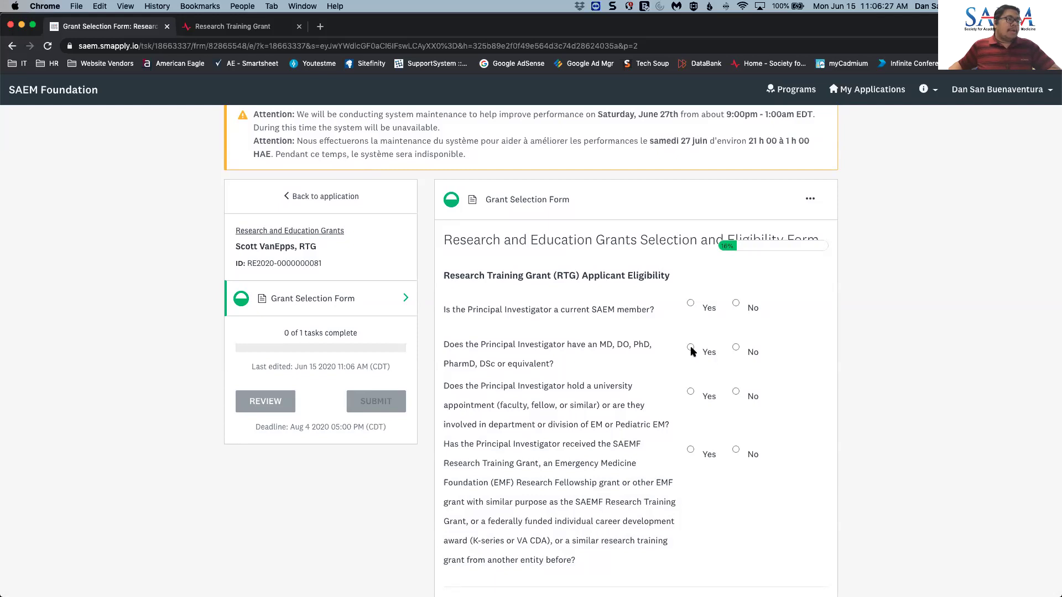
left_click(690, 304)
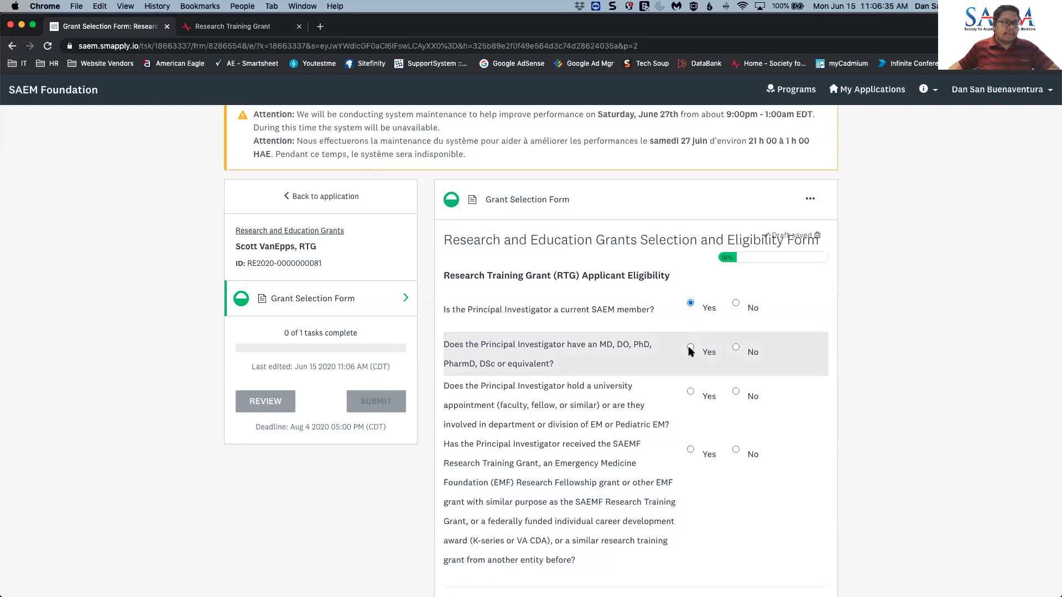
left_click(689, 349)
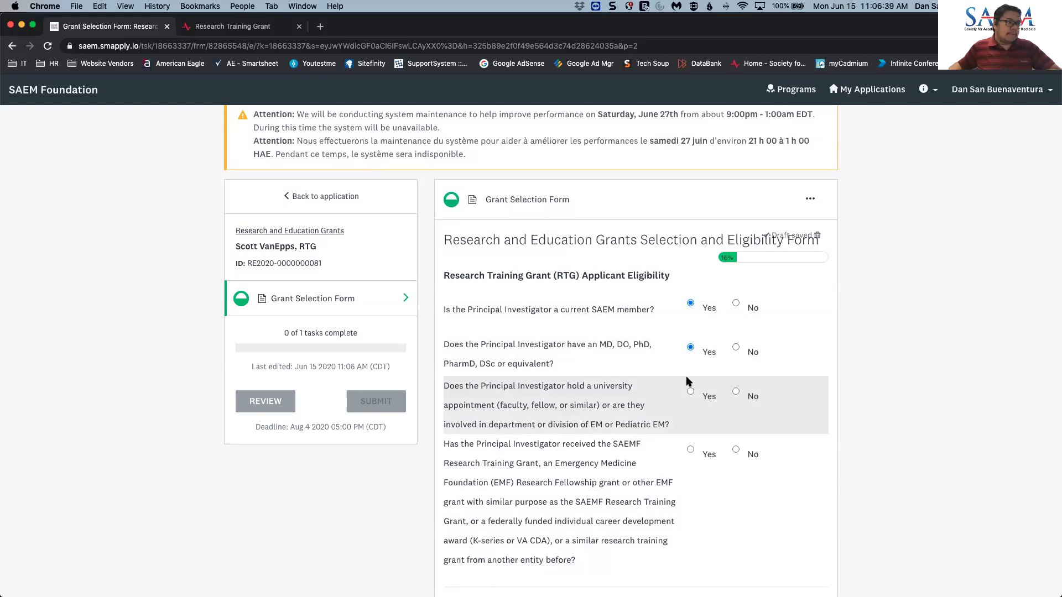
left_click(691, 392)
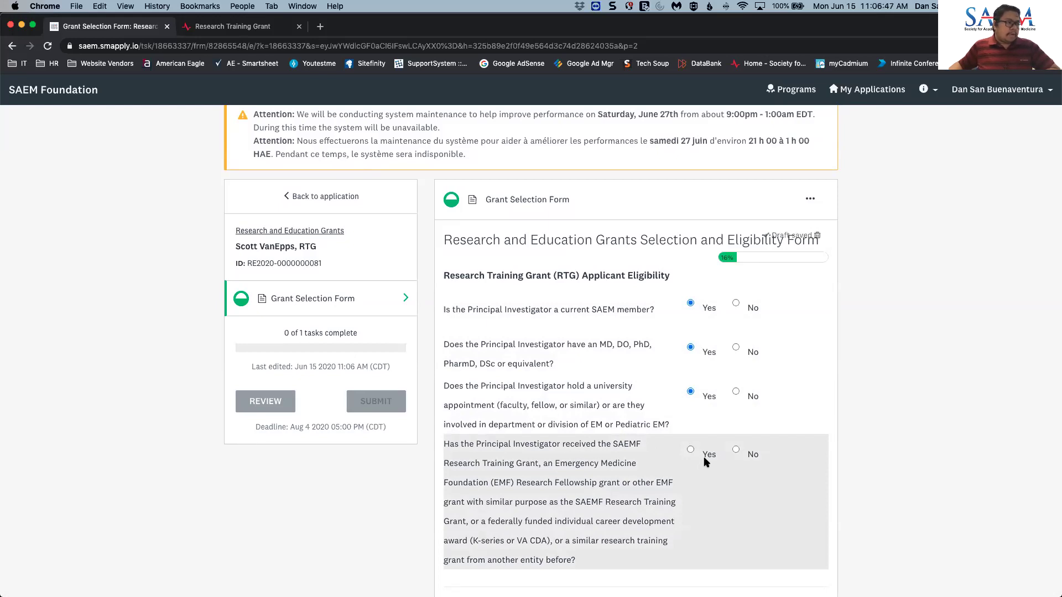
left_click(736, 451)
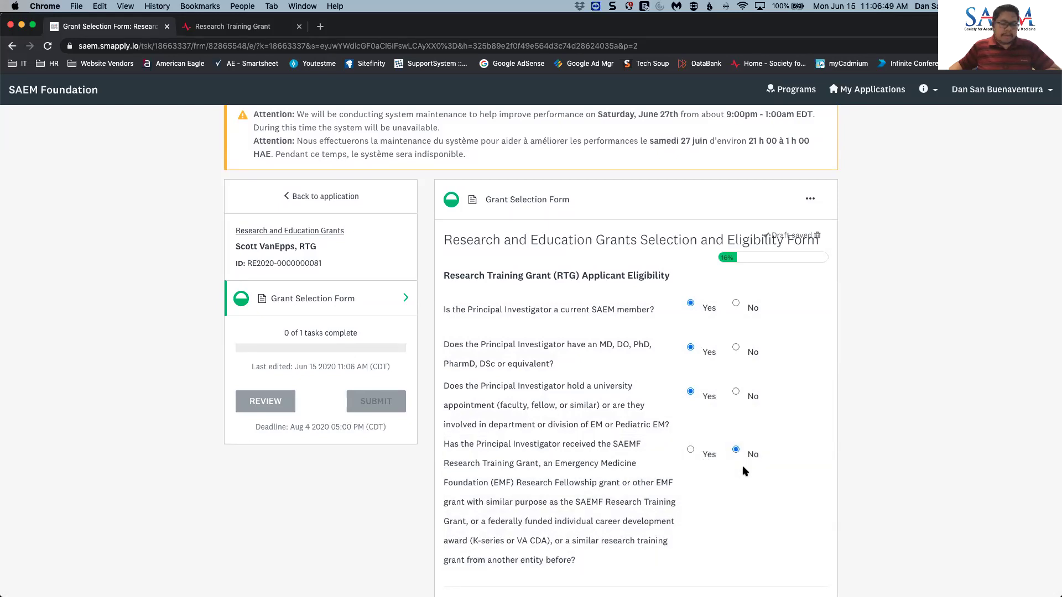
scroll(744, 471, "down", 1)
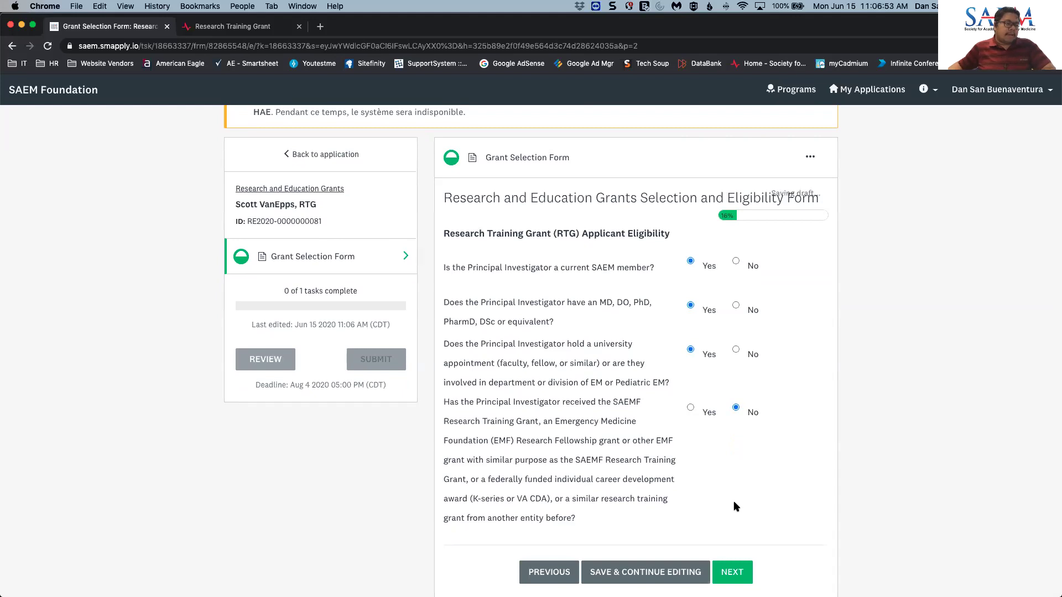
left_click(737, 573)
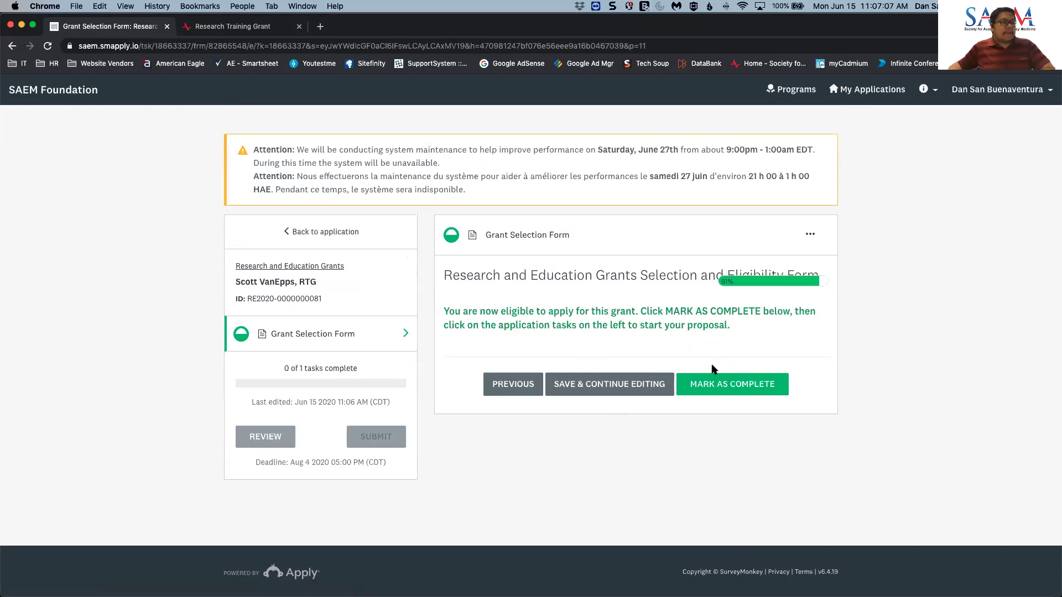
- Mark the Grant Selection Form complete and open the Application Form's Title of Project field
left_click(738, 391)
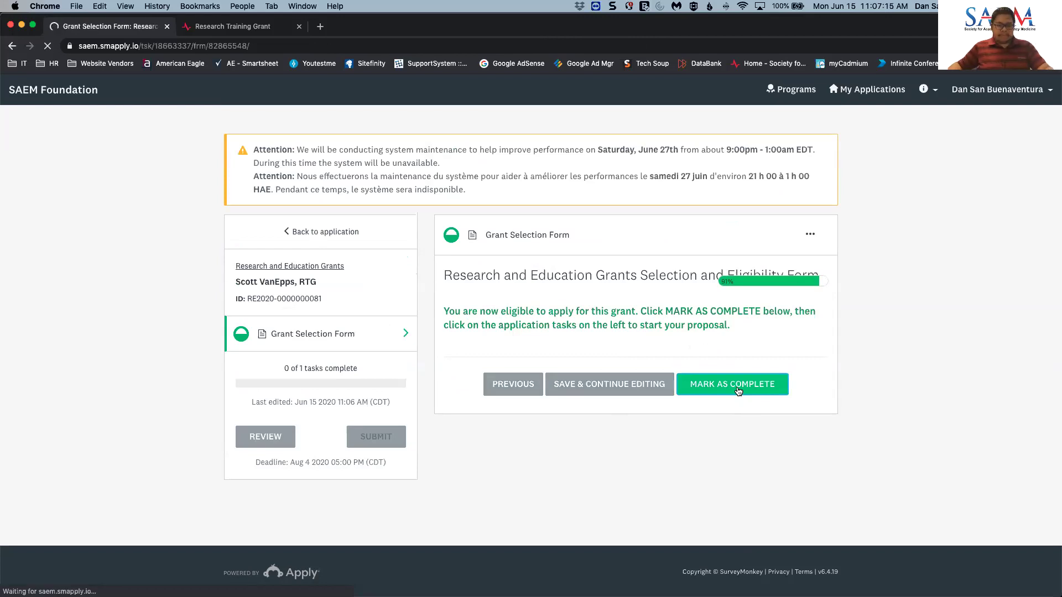
scroll(738, 391, "down", 3)
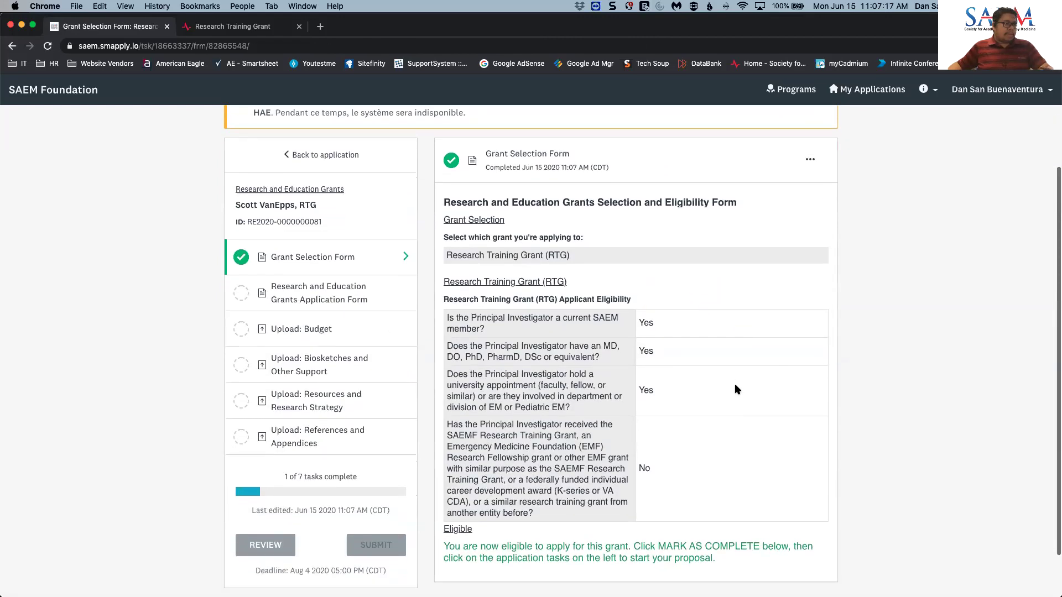
scroll(734, 390, "up", 1)
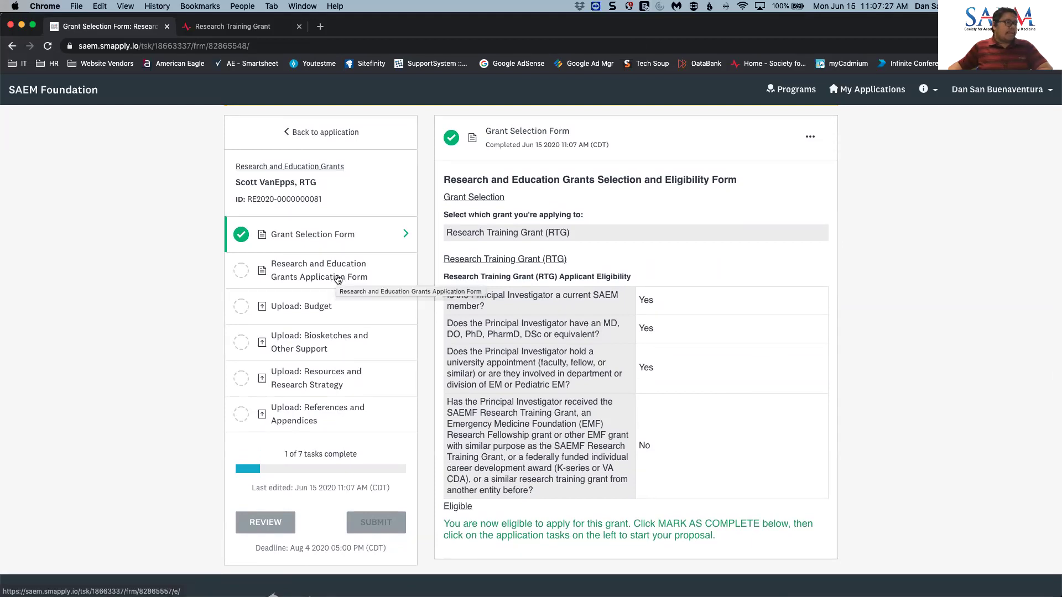
left_click(338, 278)
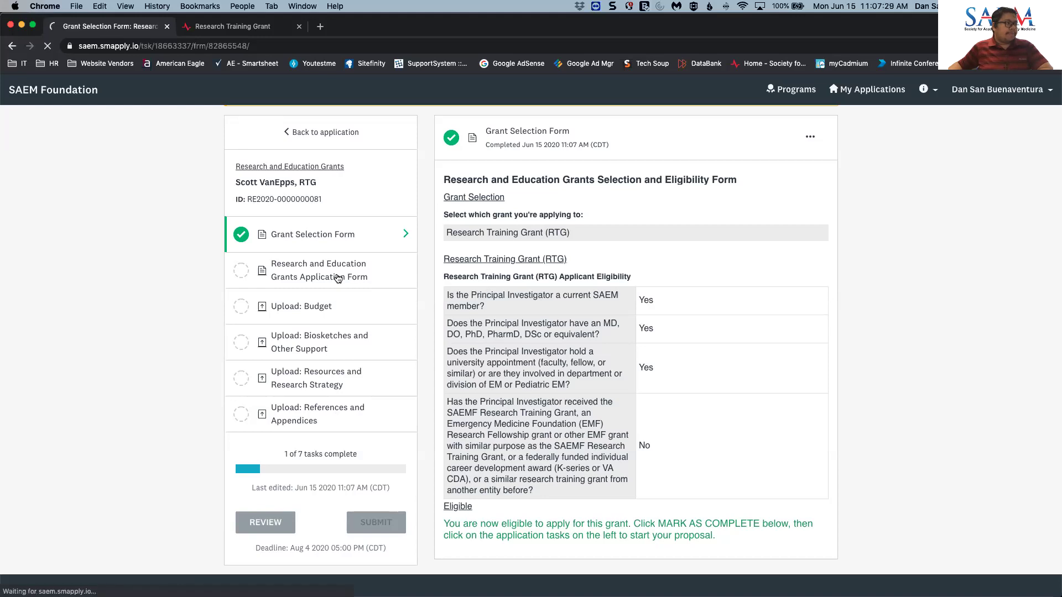
left_click(560, 356)
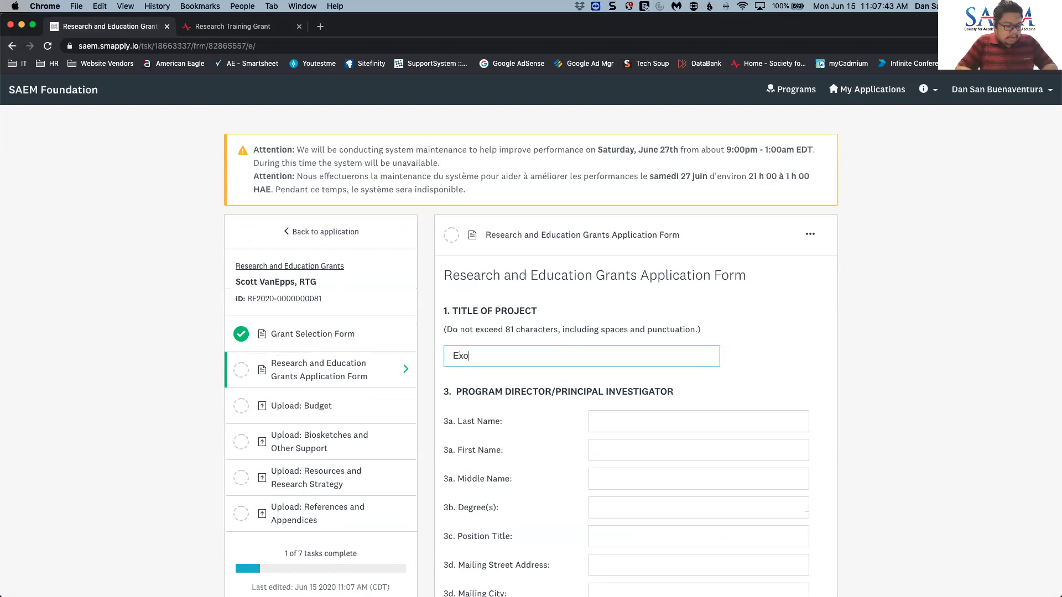
- Complete the project title 'Exotic Engineered Surfaces for Preventing Medical Device Infection'
type("tic Engineered Surafce")
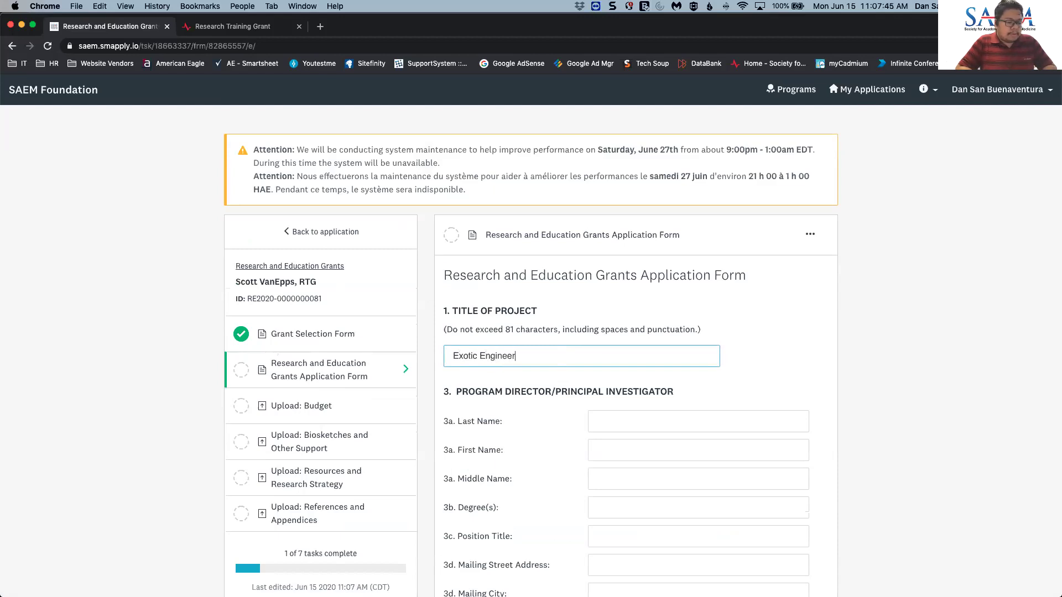
key("BackSpace")
key("BackSpace")
key("BackSpace")
key("BackSpace")
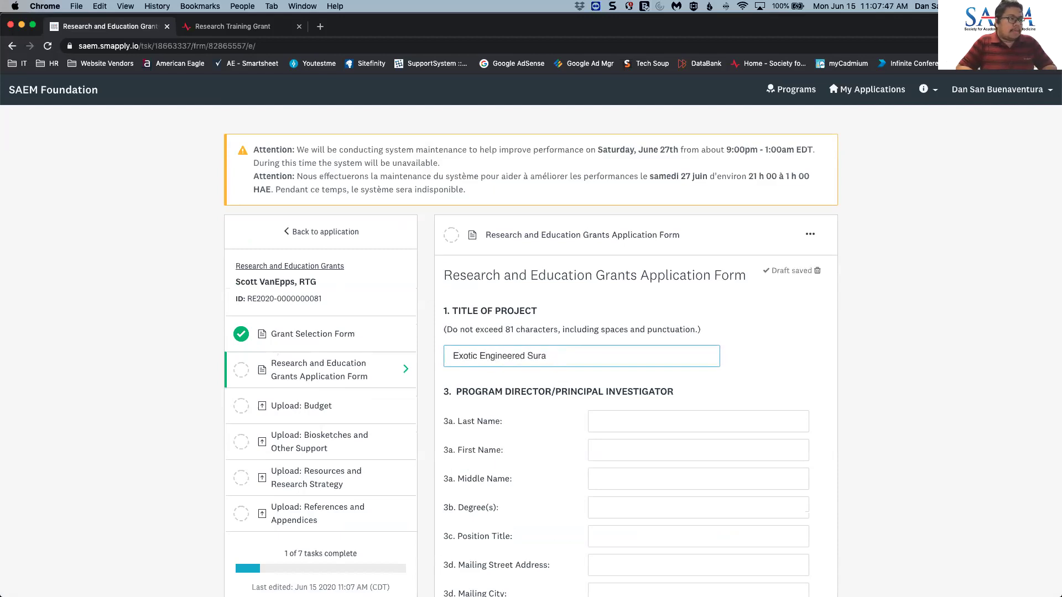
type("faces for ")
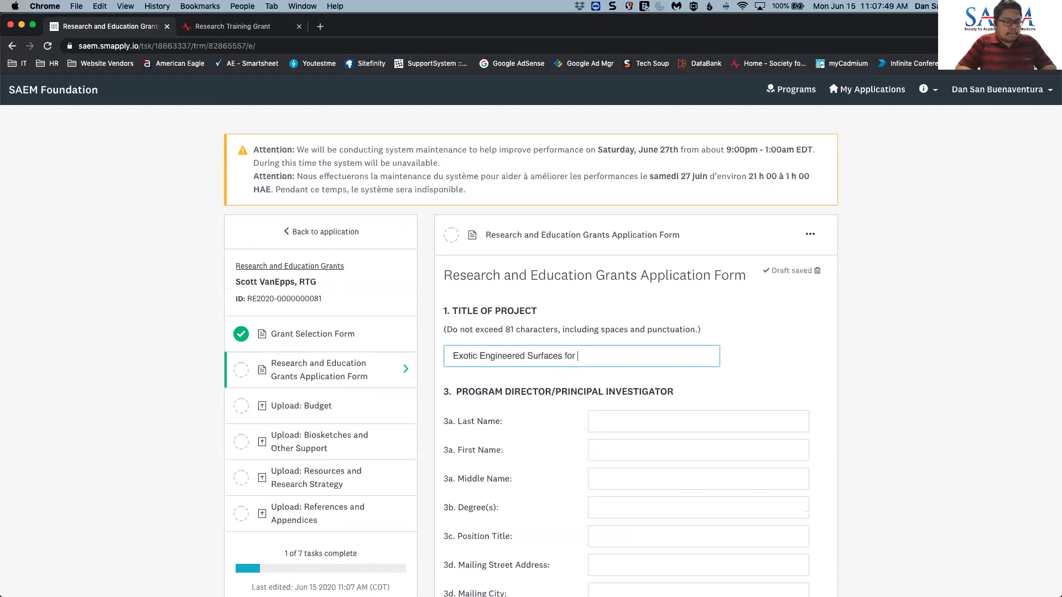
type("Preventing M")
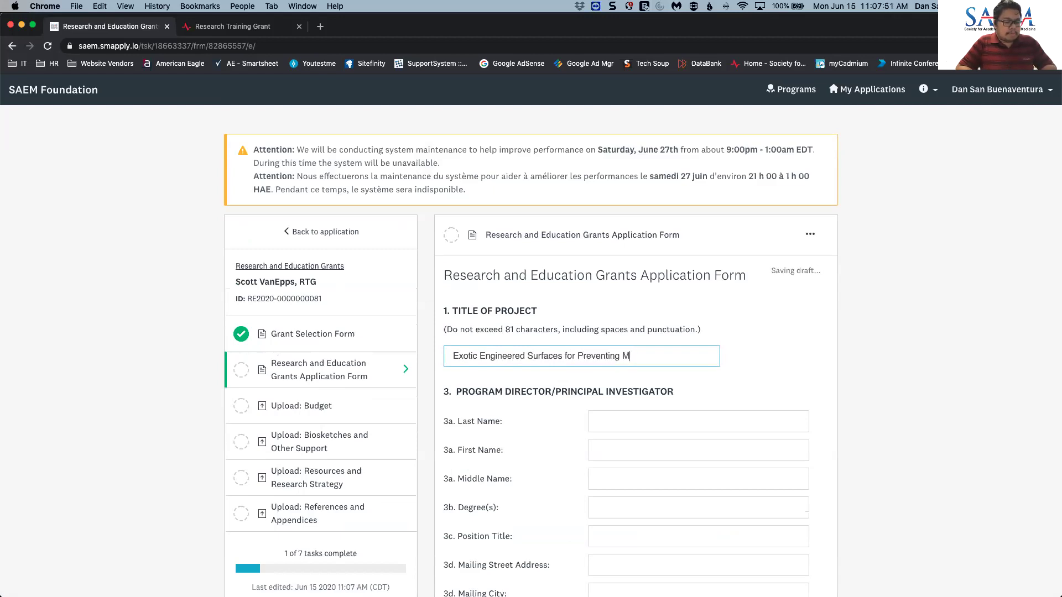
type("edical Device Infection")
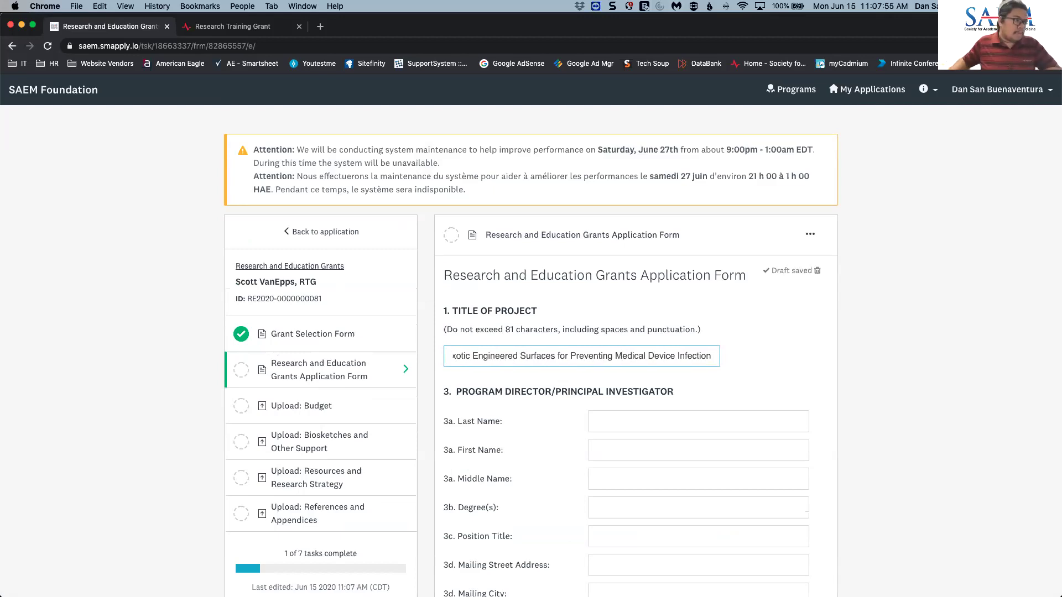
- Enter the investigator's last, first and middle name, degree MD, and a saved mailing address
left_click(641, 422)
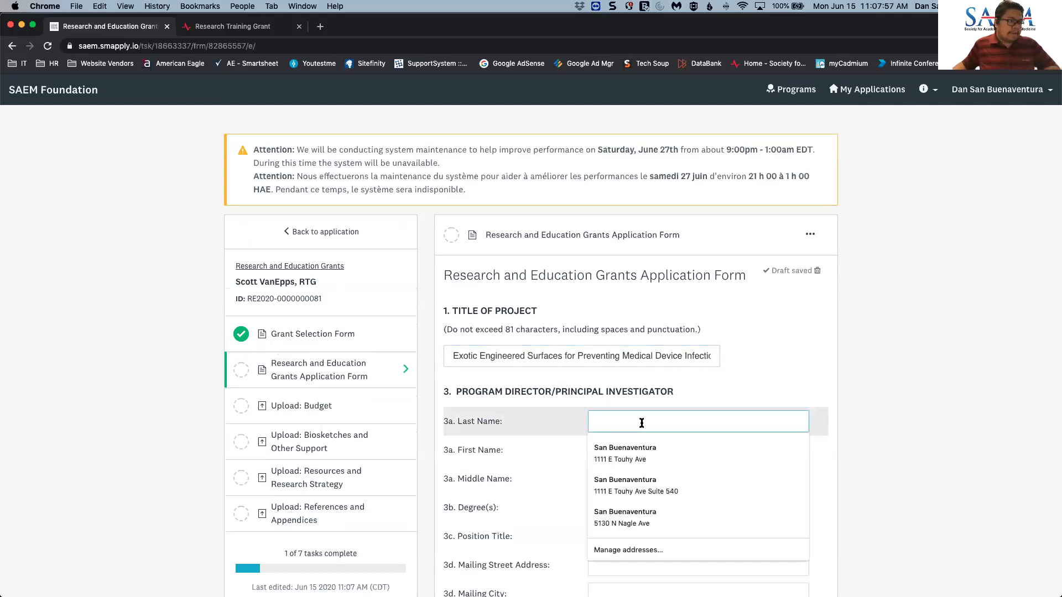
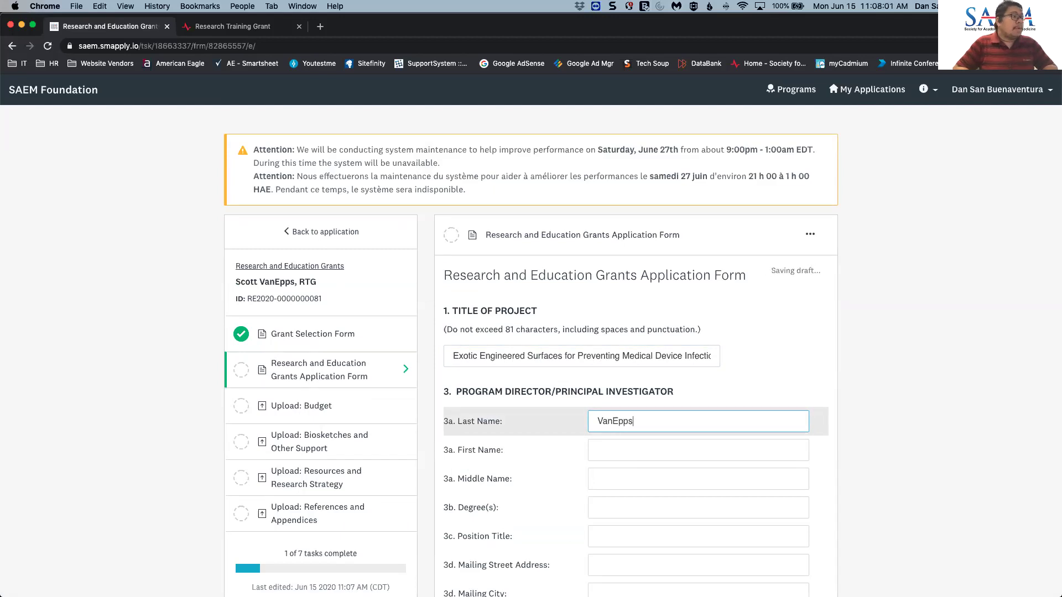
left_click(698, 450)
key("Tab")
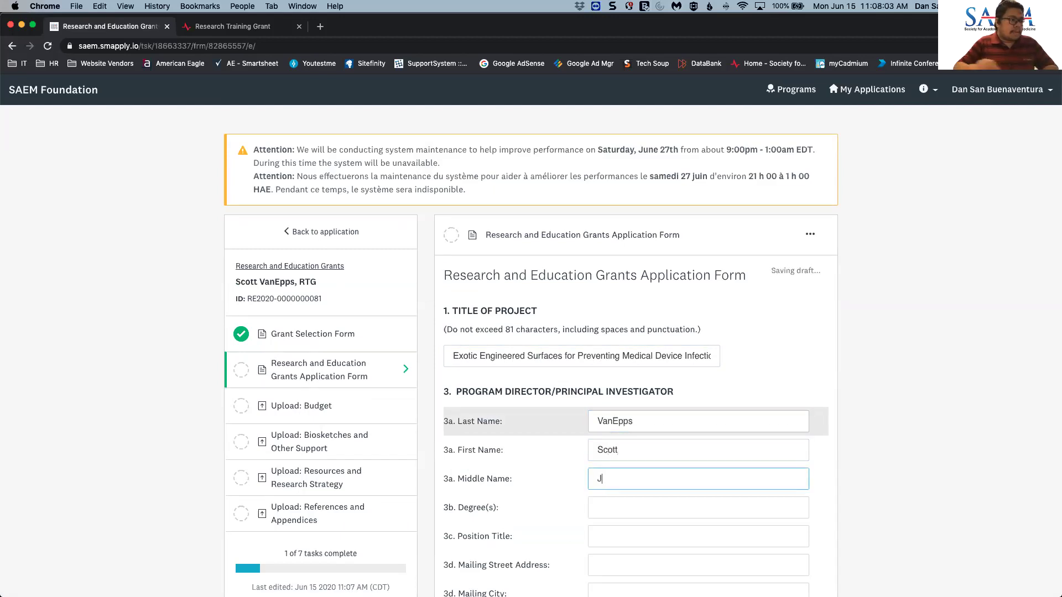
type("J")
scroll(646, 418, "down", 2)
key("Tab")
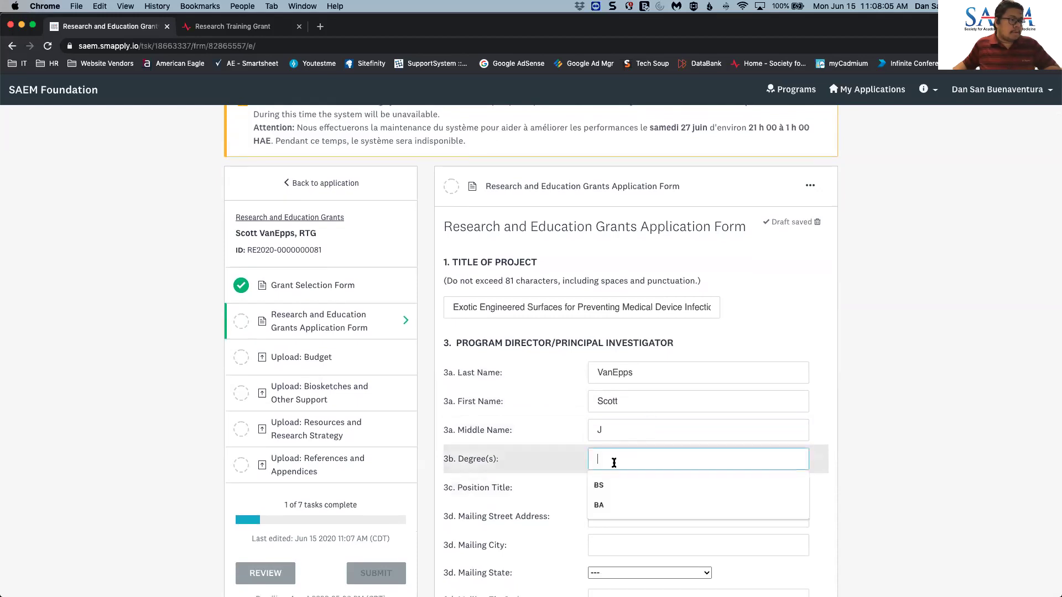
type("MD")
left_click(615, 488)
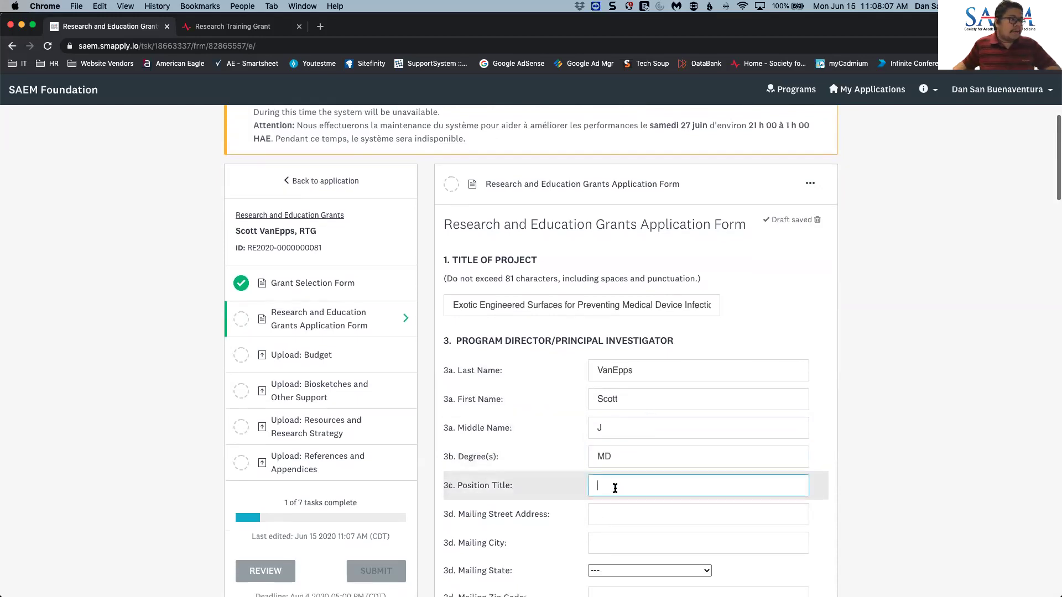
scroll(615, 488, "down", 1)
left_click(615, 486)
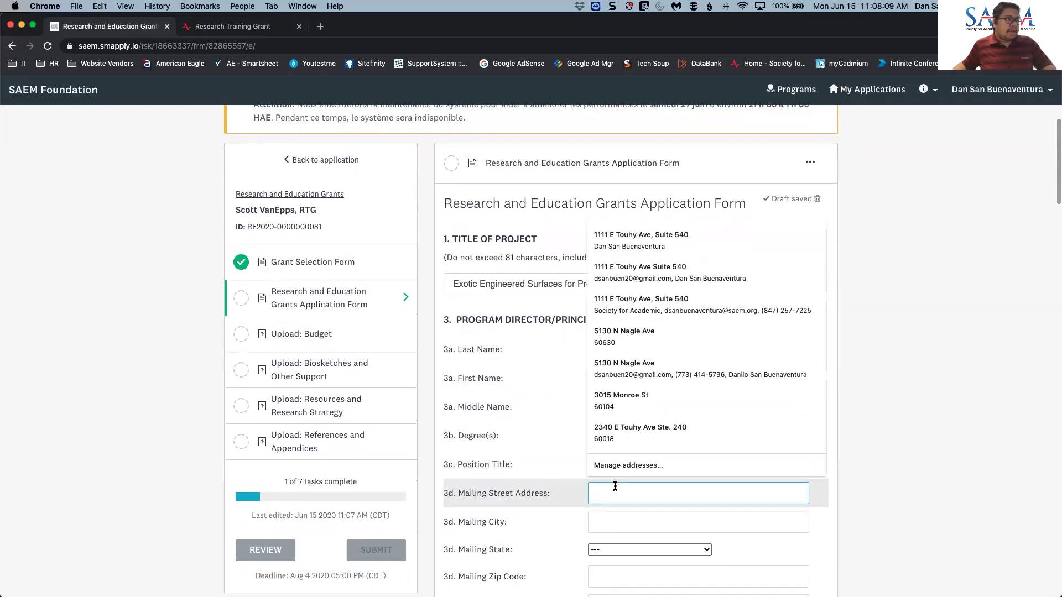
type("123 Main St")
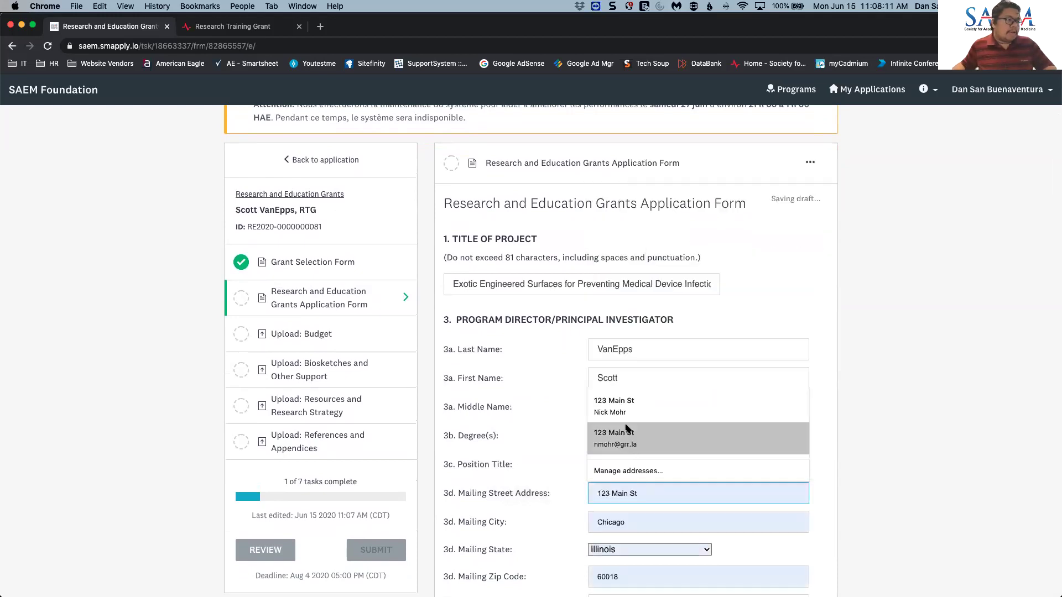
left_click(630, 437)
- Answer No to Human Subjects Research, Research Exempt, Clinical Trial and NIH Phase III Clinical Trial
scroll(656, 463, "down", 3)
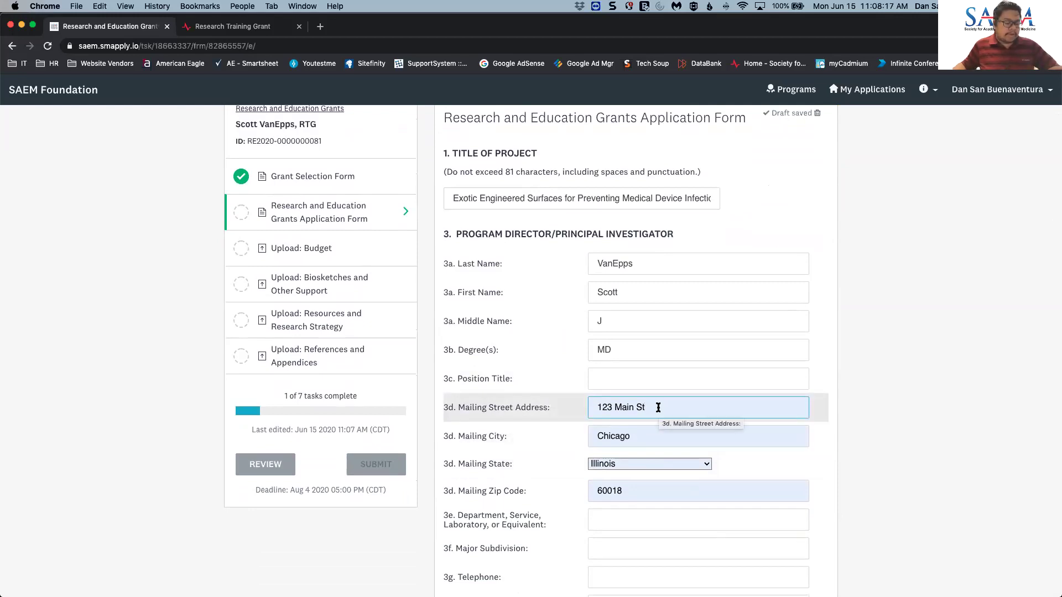
scroll(658, 407, "down", 10)
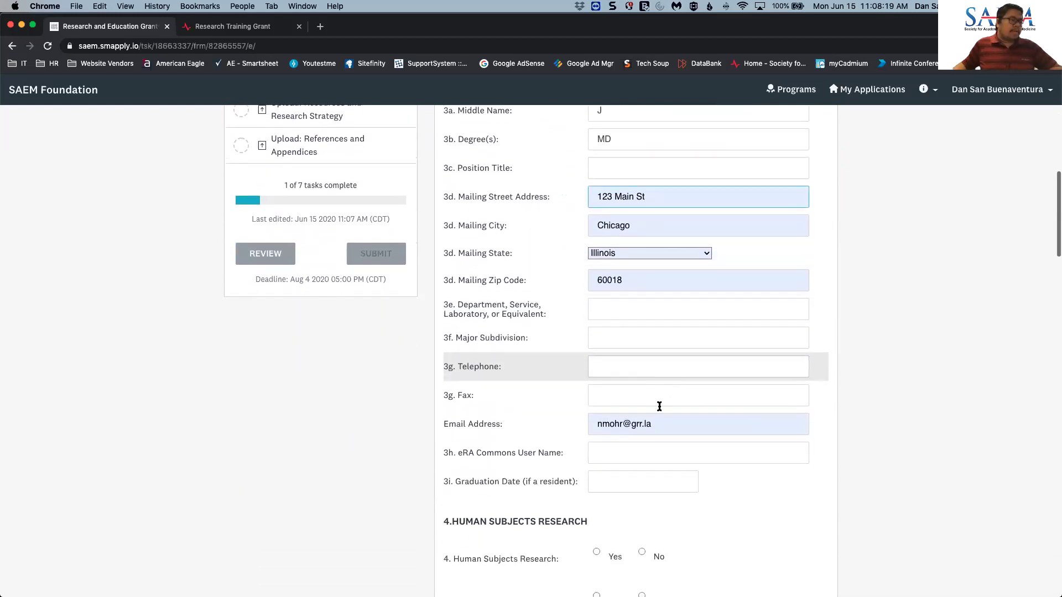
scroll(660, 405, "down", 5)
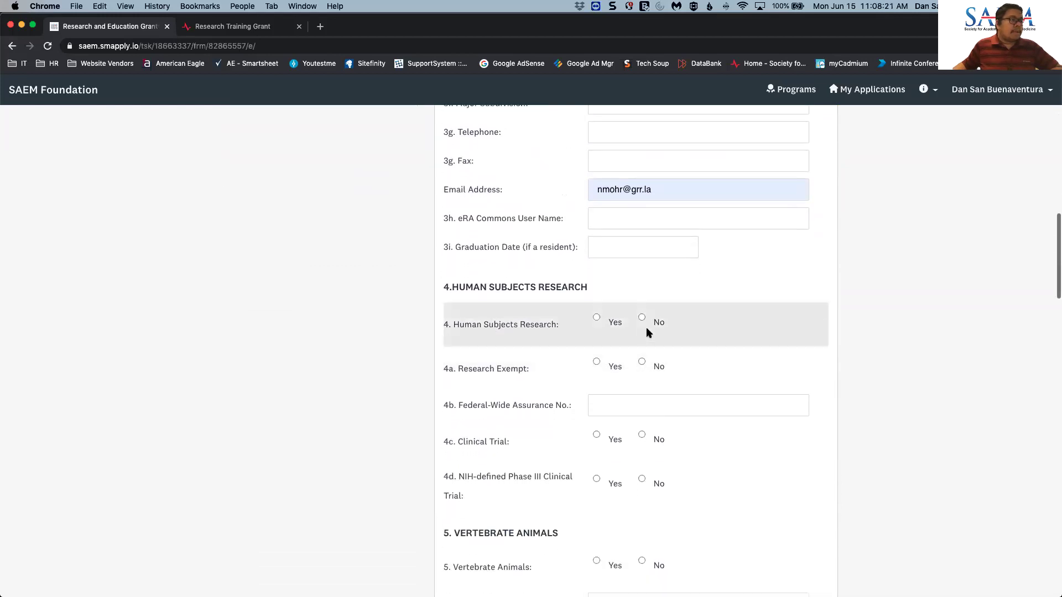
left_click(642, 360)
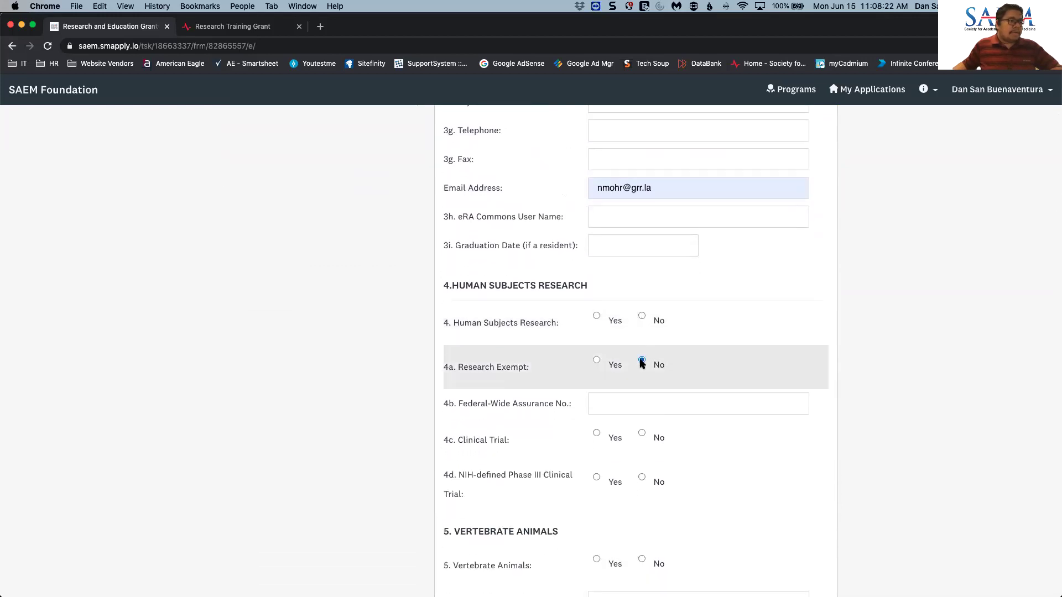
left_click(642, 317)
left_click(641, 434)
left_click(642, 477)
scroll(653, 476, "down", 14)
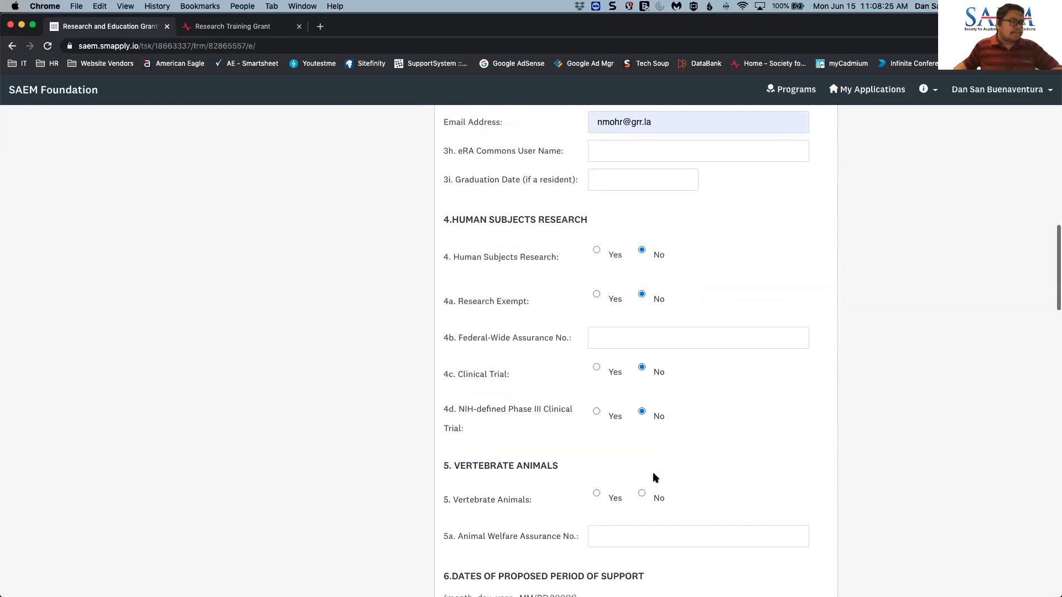
scroll(653, 475, "down", 3)
- Fill the initial-period and section 8 direct and total costs with 10,000
left_click(614, 296)
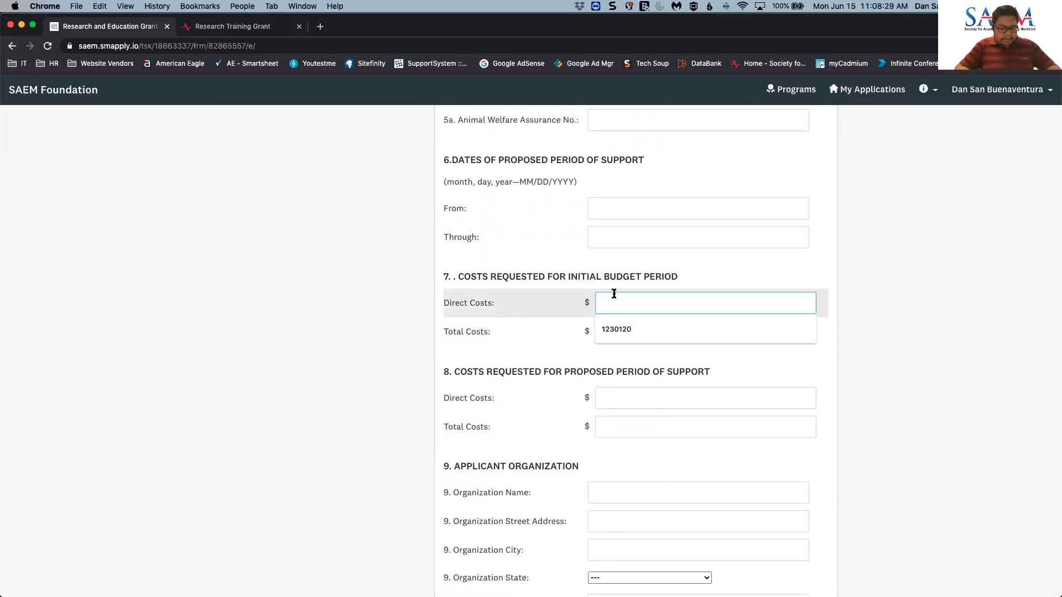
type("100")
type("000")
key("Tab")
type("10,000")
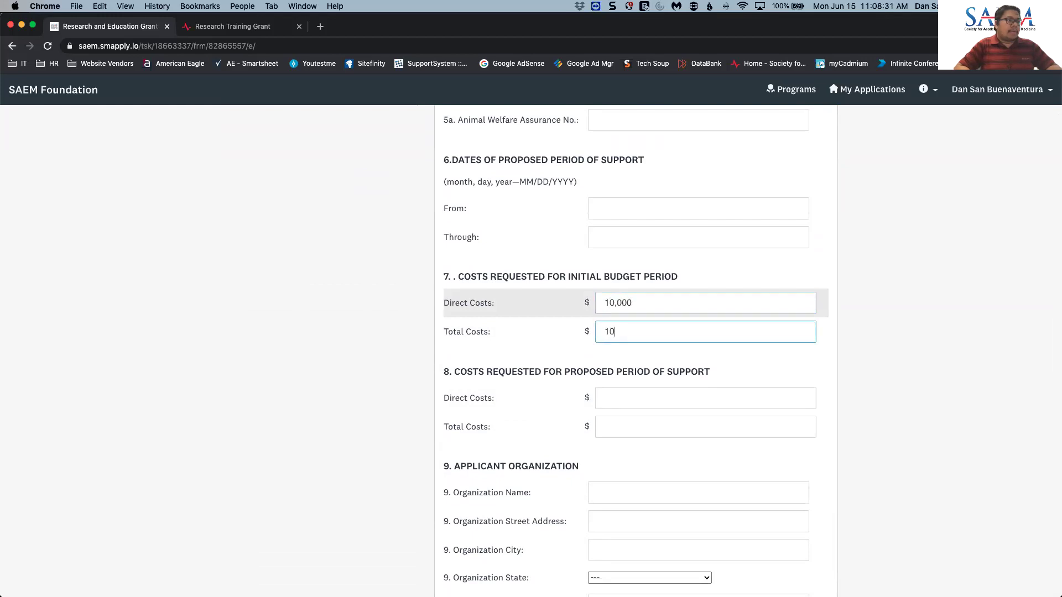
key("Tab")
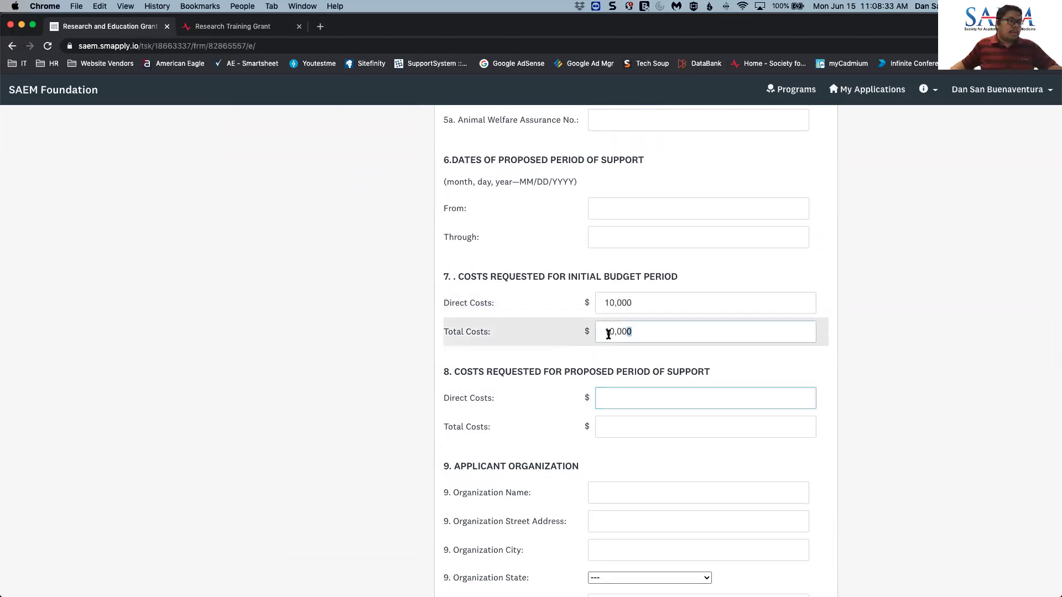
double_click(609, 332)
key("super+c")
left_click(620, 391)
key("super+v")
key("Tab")
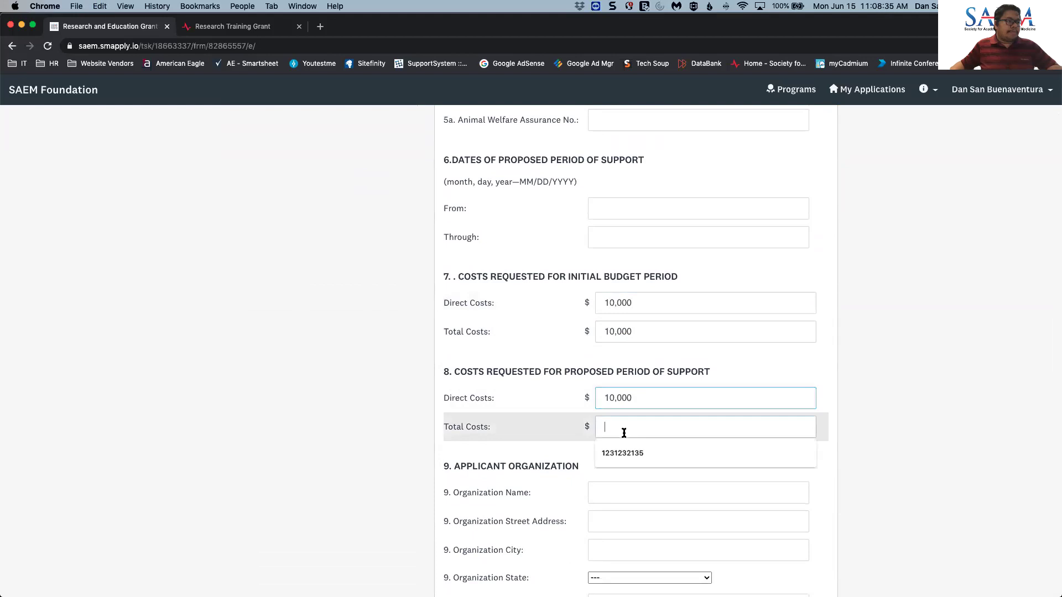
key("super+v")
scroll(616, 376, "down", 3)
- Set applicant organization SAEM at 1111 E Touhy Ave, Suite 540, Des Plaines, Illinois 60018
left_click(614, 358)
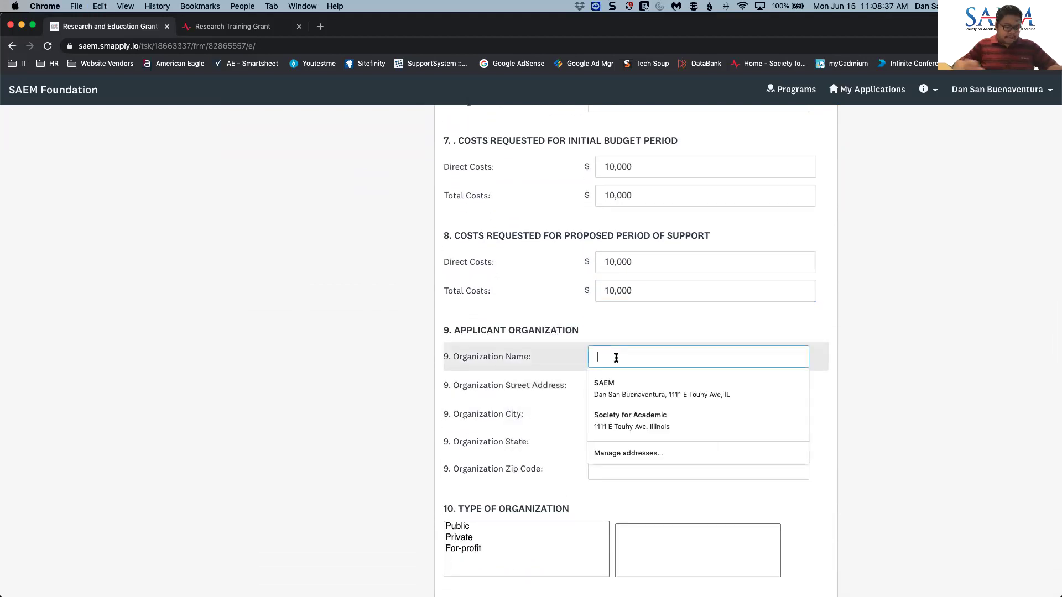
type("saem")
key("super+a")
type("SAEM")
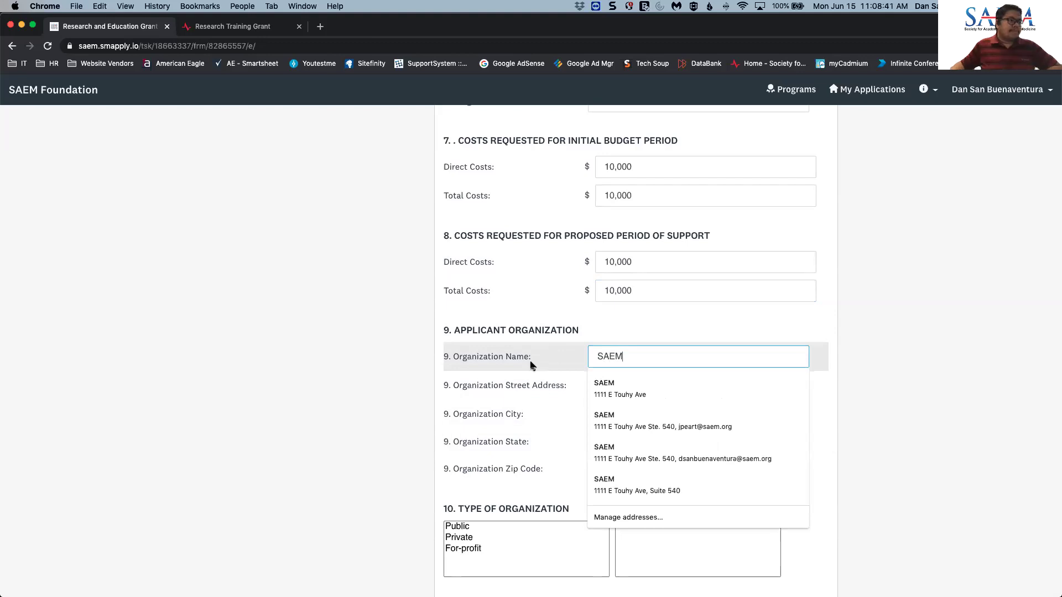
left_click(602, 387)
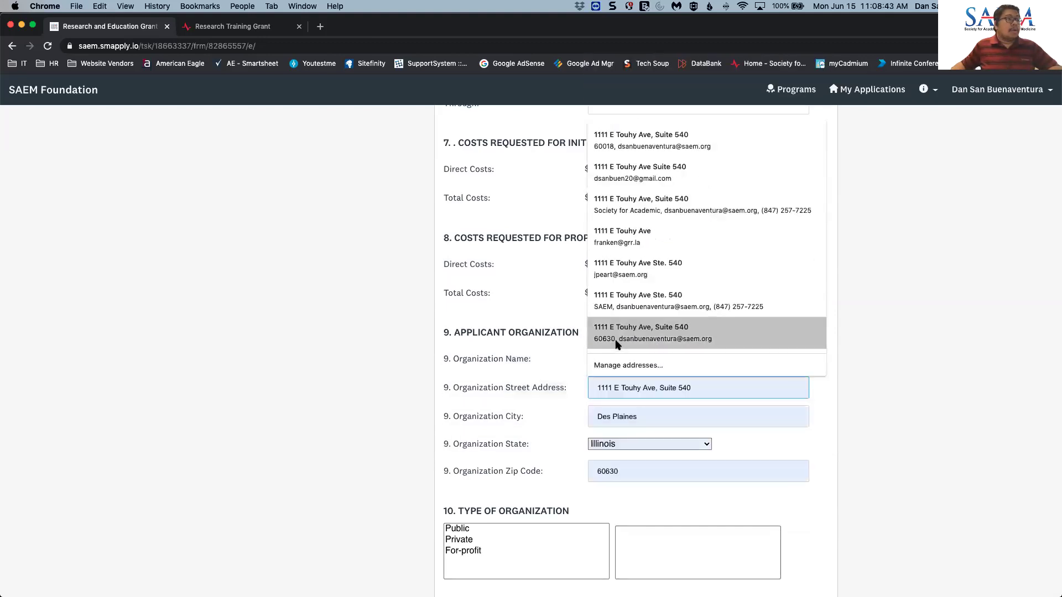
left_click(617, 344)
scroll(639, 420, "down", 3)
double_click(586, 339)
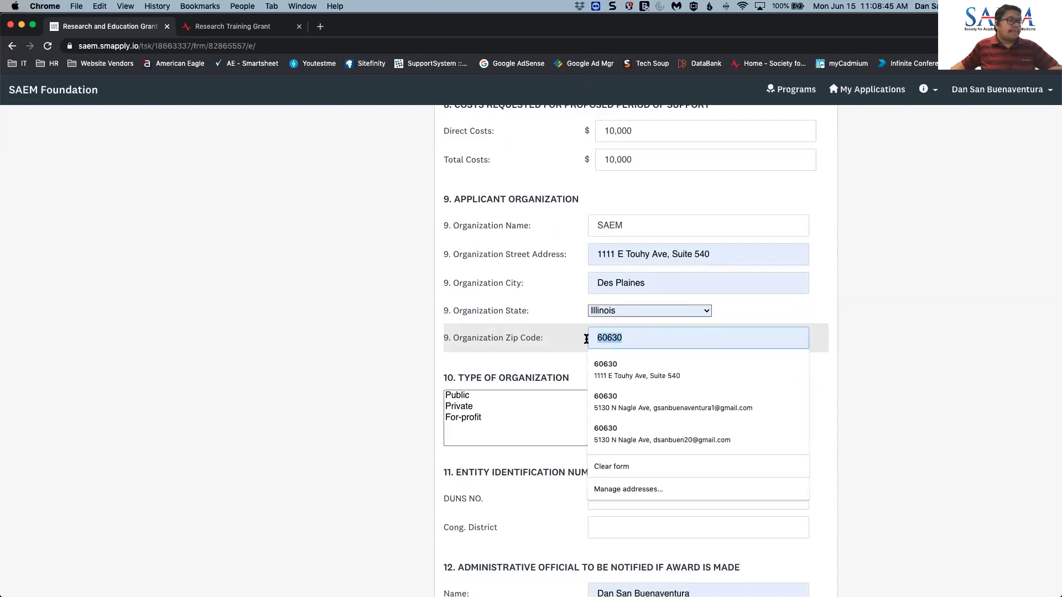
type("60018")
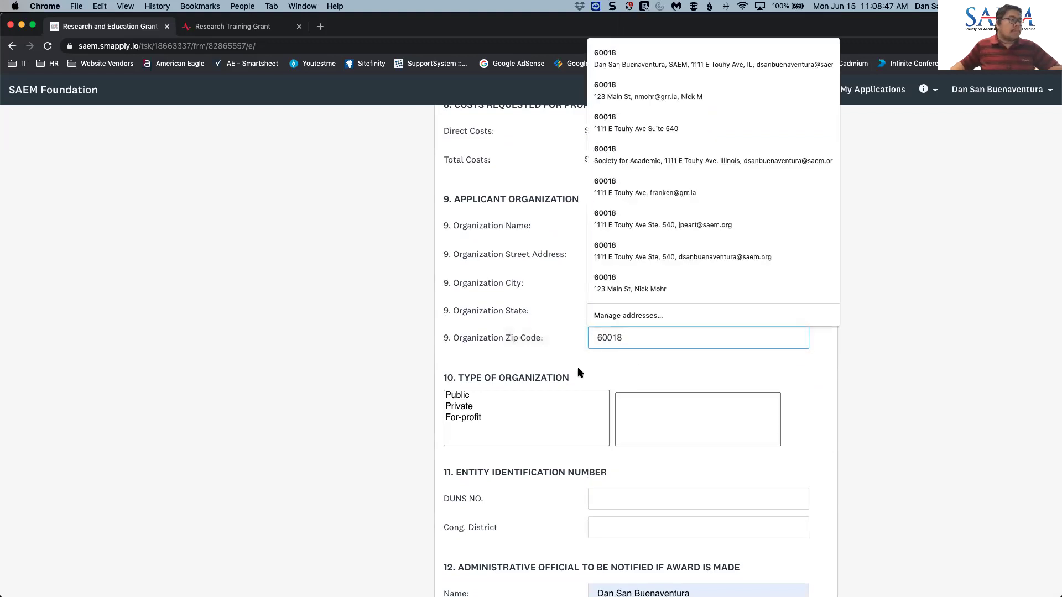
left_click(580, 374)
- Set the type of organization to Public, State
scroll(510, 403, "down", 2)
left_click(465, 343)
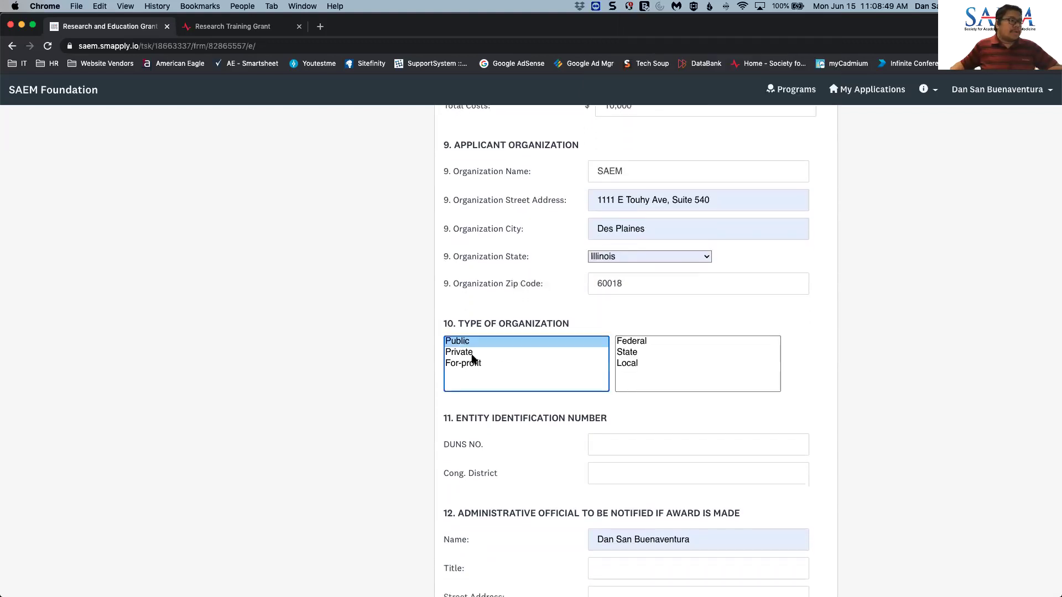
left_click(632, 353)
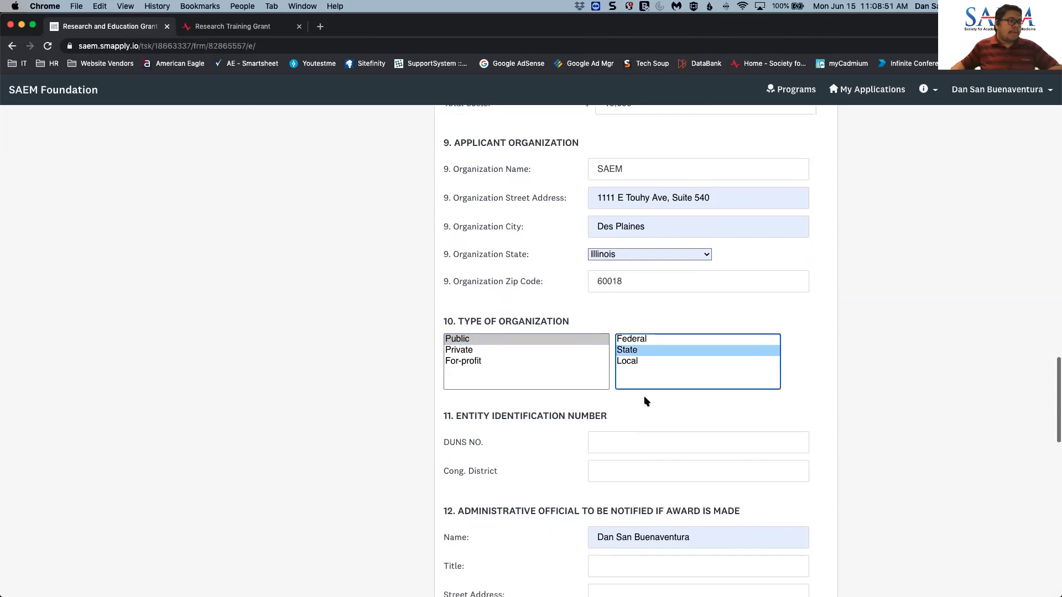
scroll(645, 401, "down", 5)
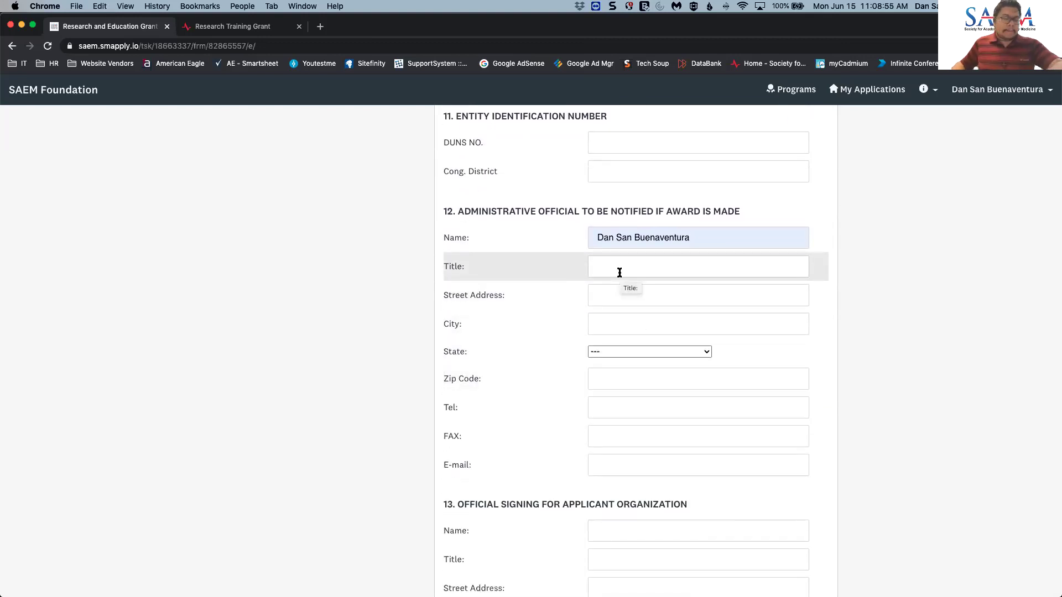
- Enter 'IT Manager' as the notified official's title, then save with Save & Continue Editing
left_click(620, 272)
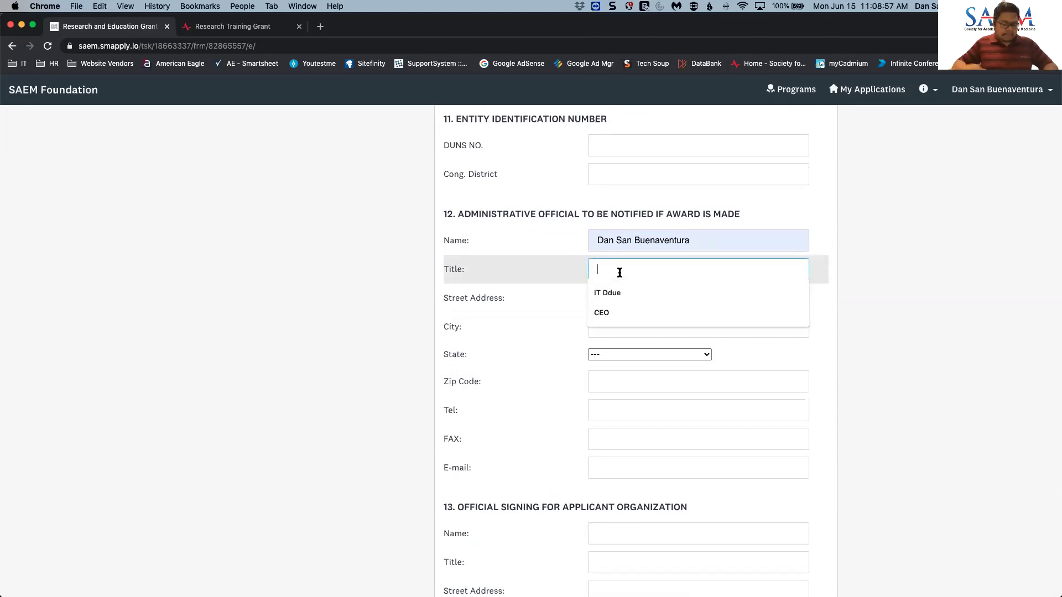
type("IT Manager")
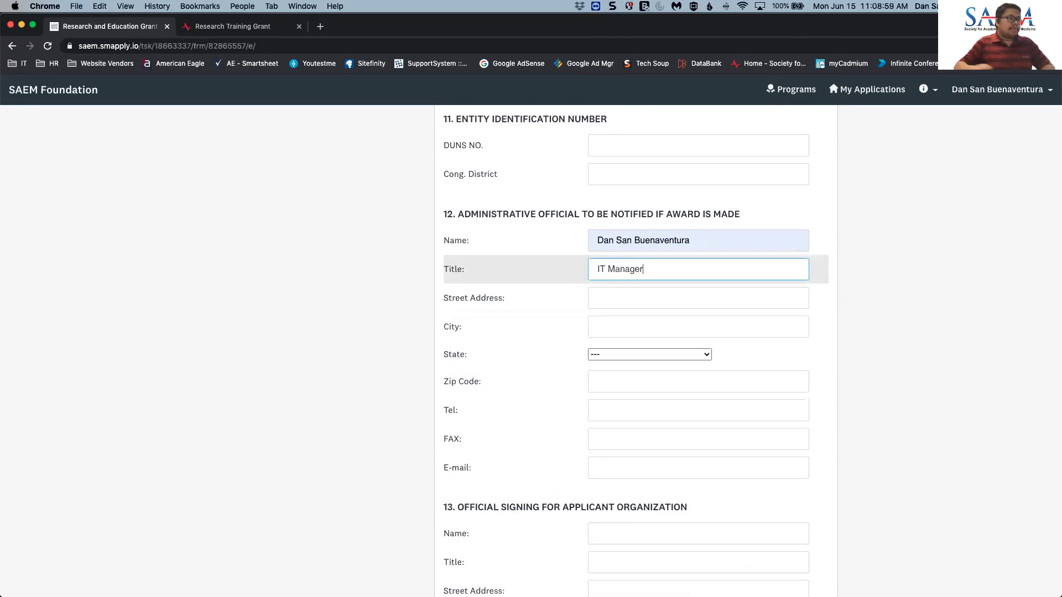
scroll(625, 332, "down", 5)
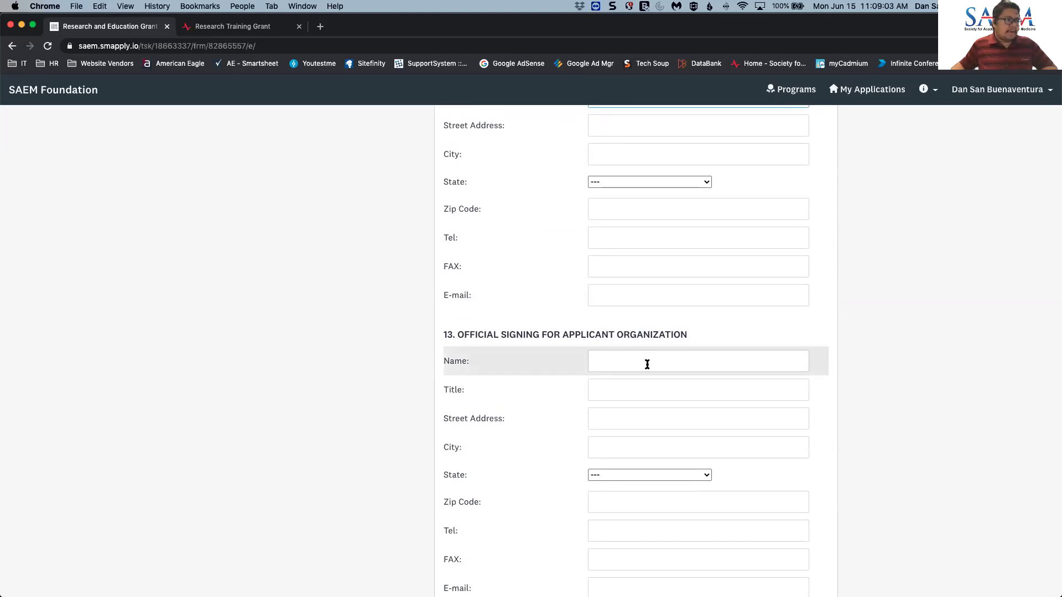
scroll(647, 363, "down", 3)
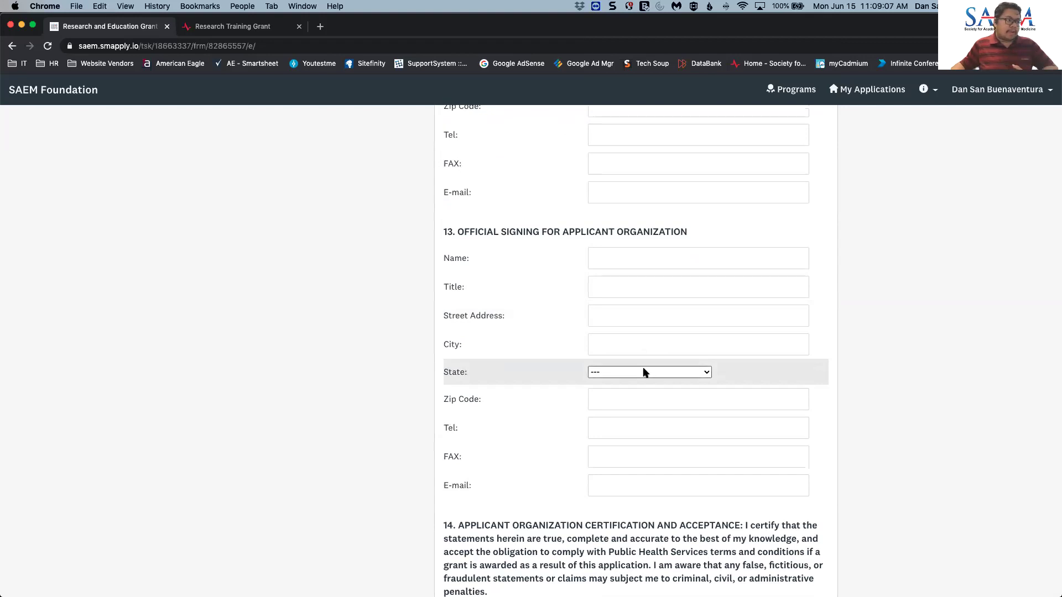
scroll(645, 367, "down", 1)
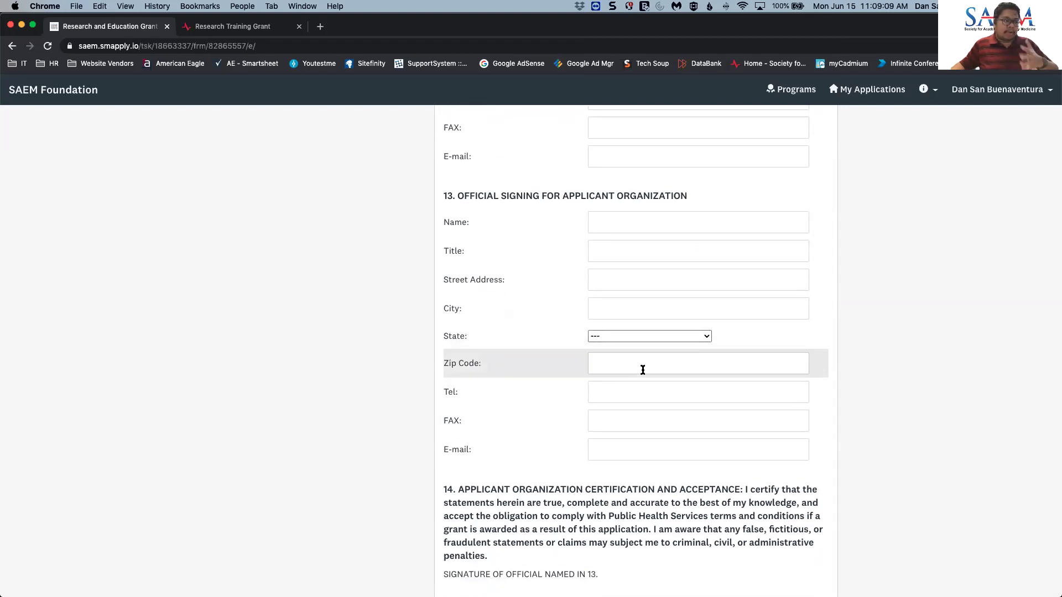
scroll(643, 370, "down", 7)
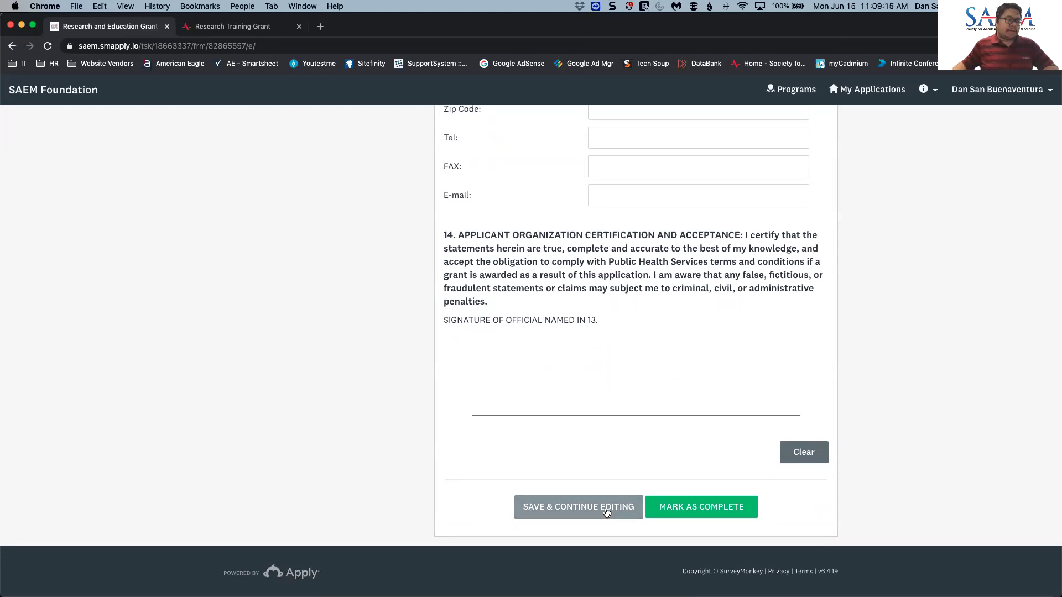
left_click(606, 509)
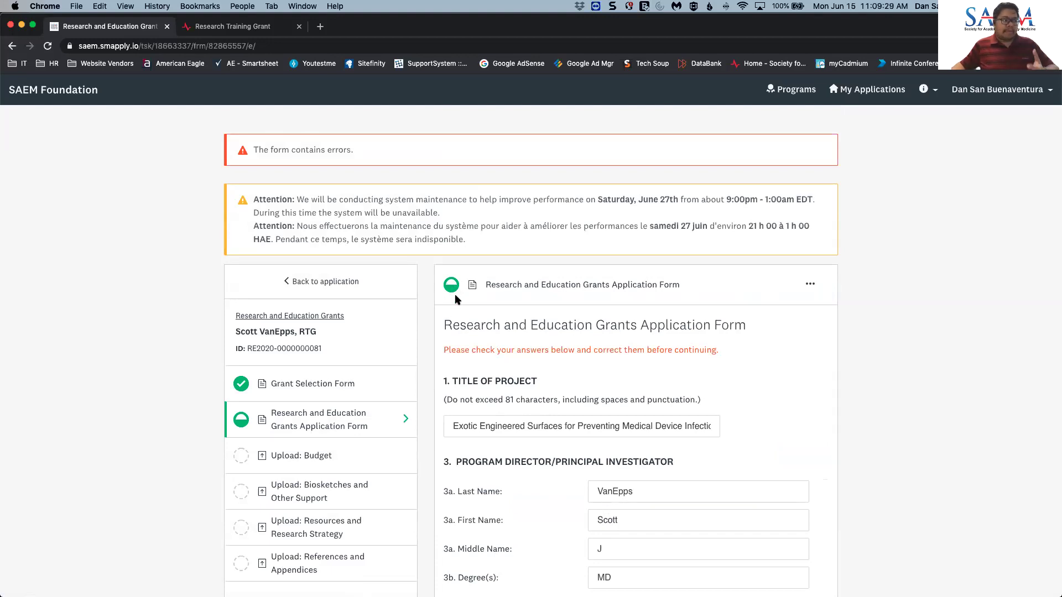
- Scroll the reloaded form to find the required-answer errors on Position Title, Telephone, Vertebrate Animals and support dates
scroll(520, 360, "down", 5)
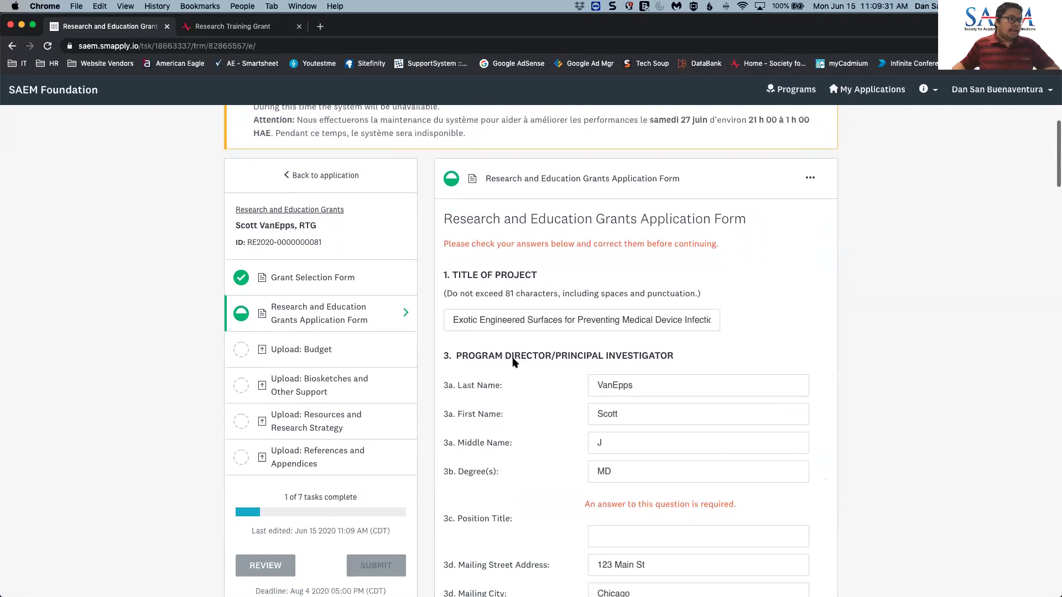
scroll(553, 337, "down", 2)
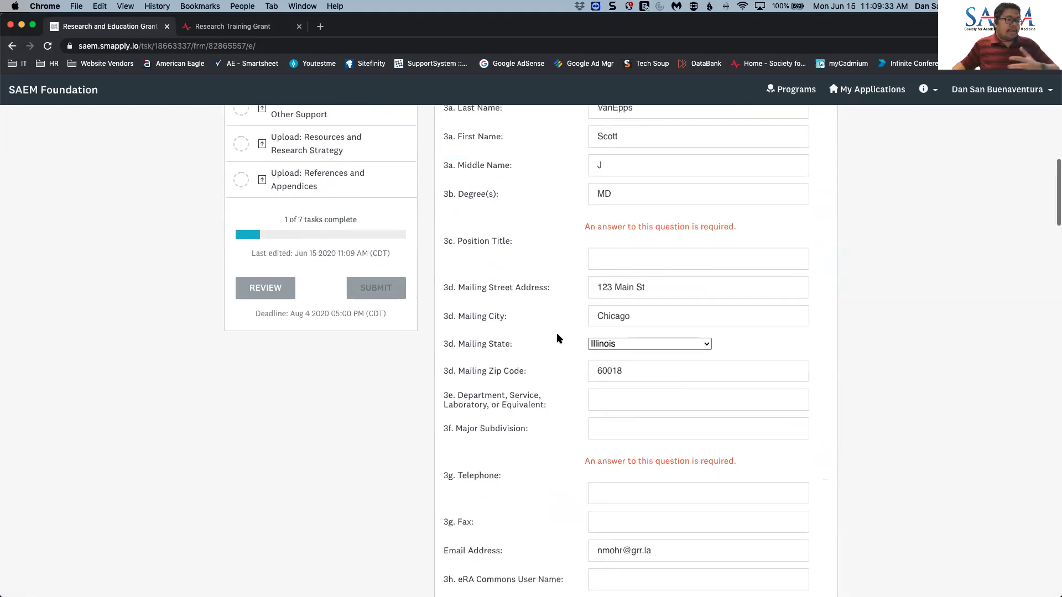
scroll(557, 336, "down", 4)
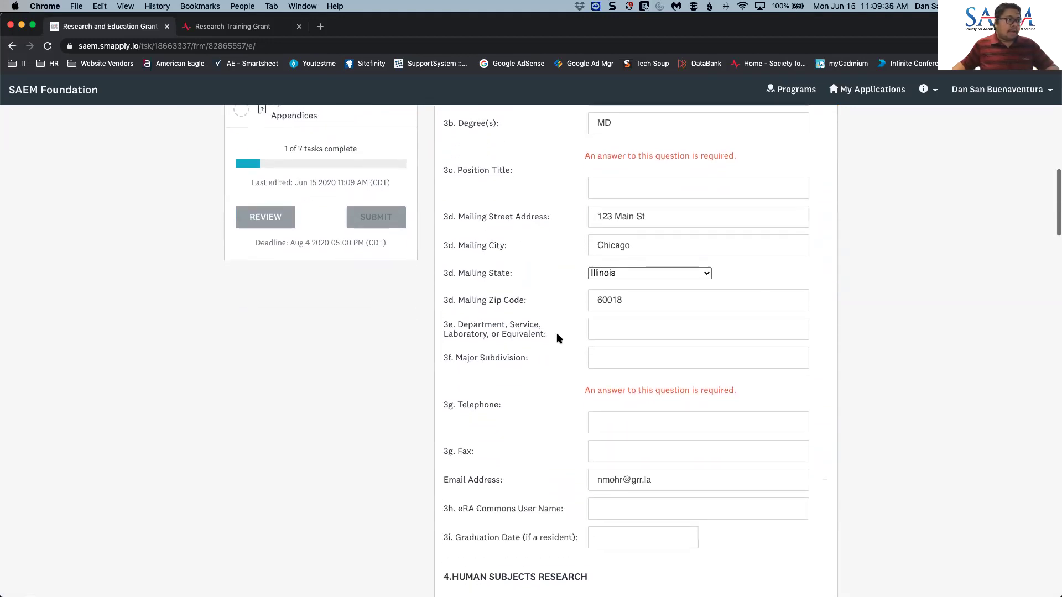
scroll(557, 339, "up", 3)
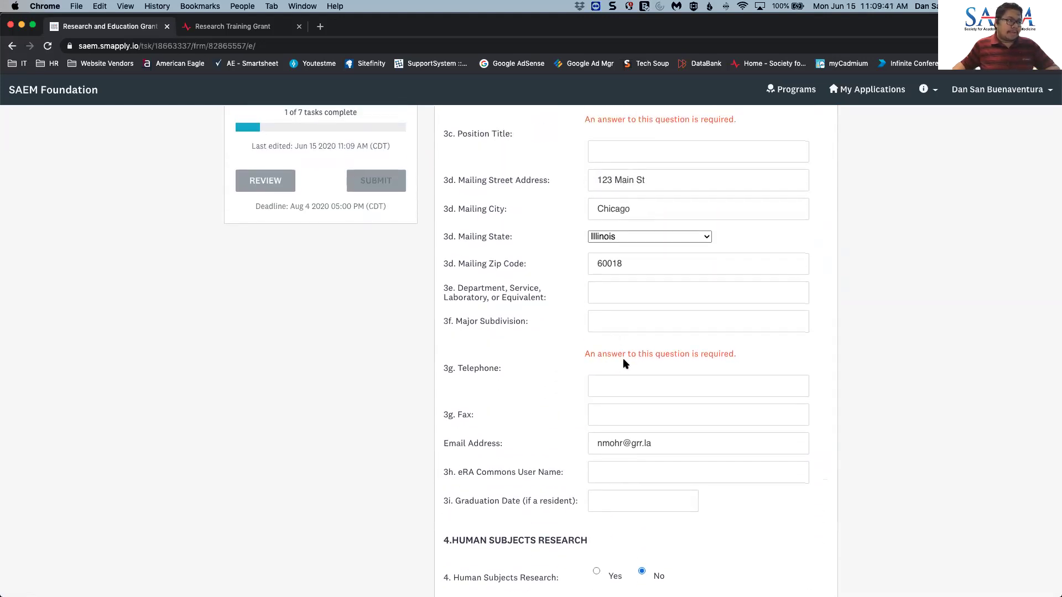
scroll(625, 360, "up", 2)
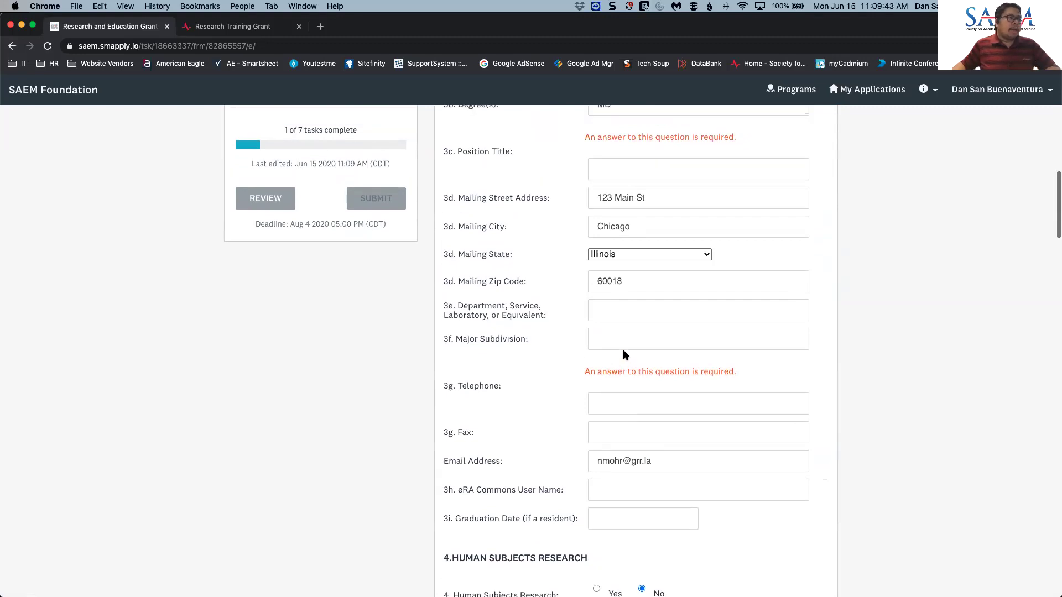
scroll(623, 349, "down", 13)
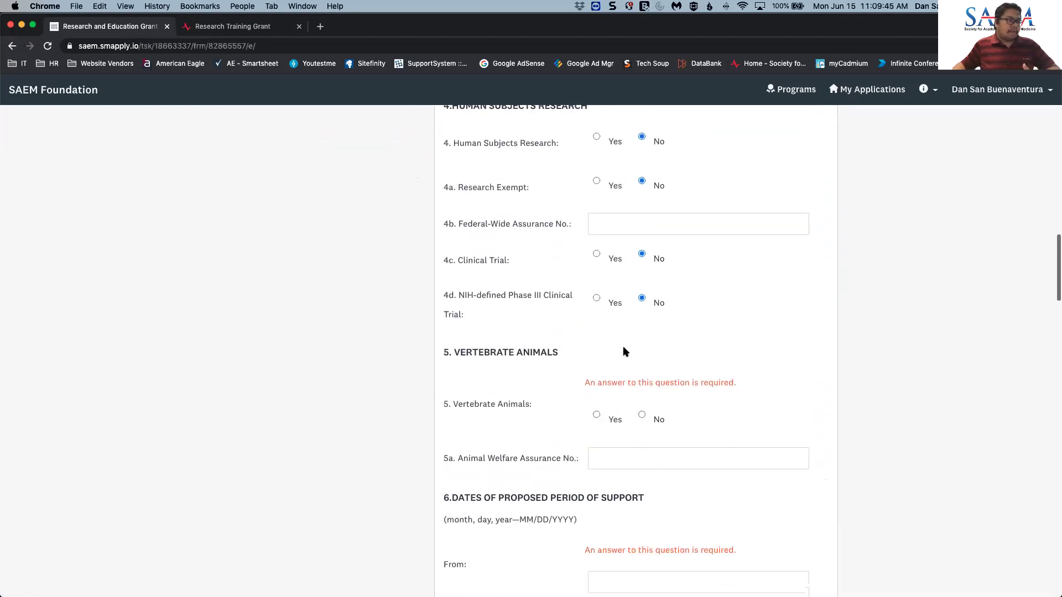
scroll(623, 349, "up", 1)
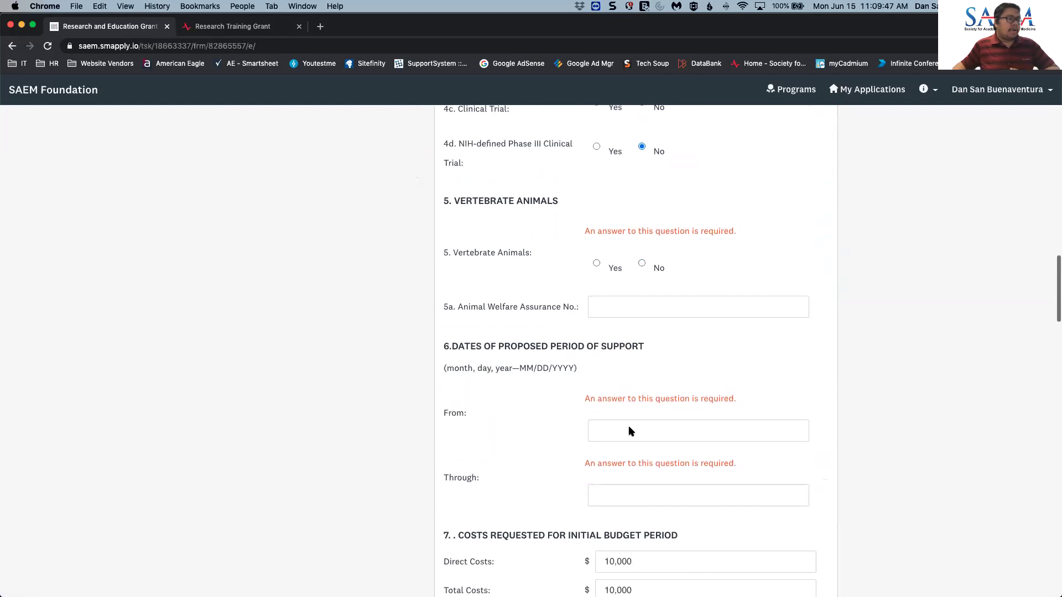
- Set the support period from 01/01/2019 through 12/31/2019 and answer No to Vertebrate Animals
left_click(631, 430)
left_click(633, 456)
left_click(630, 495)
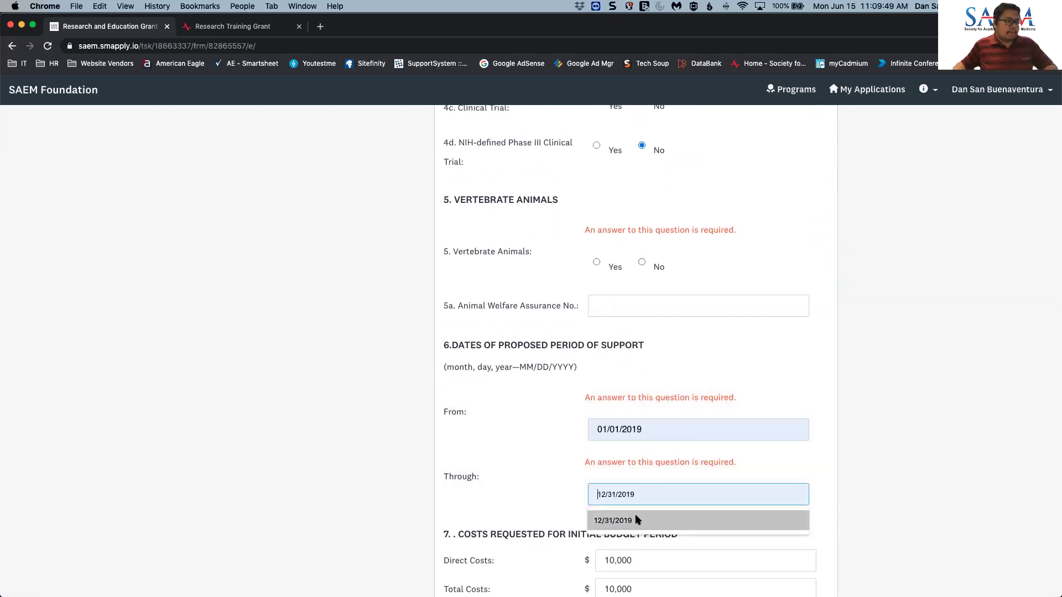
left_click(635, 517)
scroll(646, 352, "up", 2)
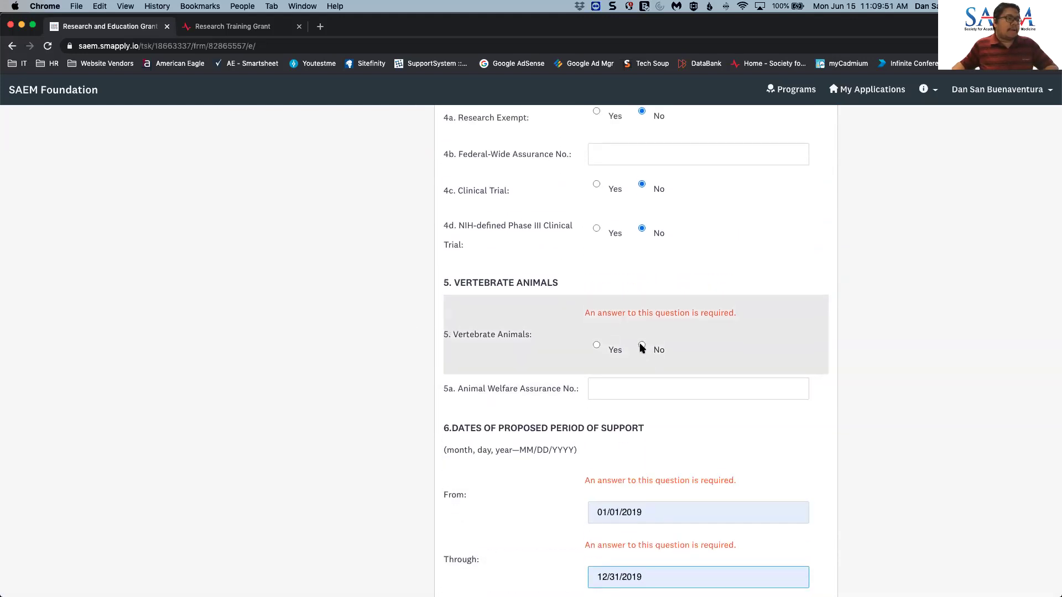
left_click(642, 339)
- Fill the investigator's telephone, address and e-mail from a saved contact
scroll(675, 377, "up", 9)
scroll(675, 377, "up", 2)
left_click(764, 452)
type("123 Main St")
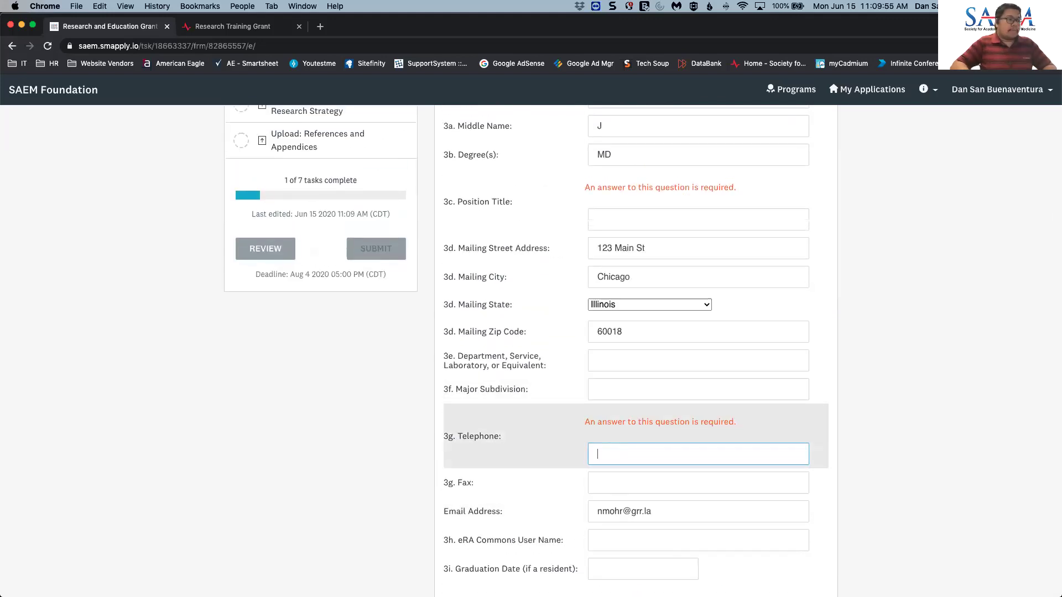
left_click(629, 453)
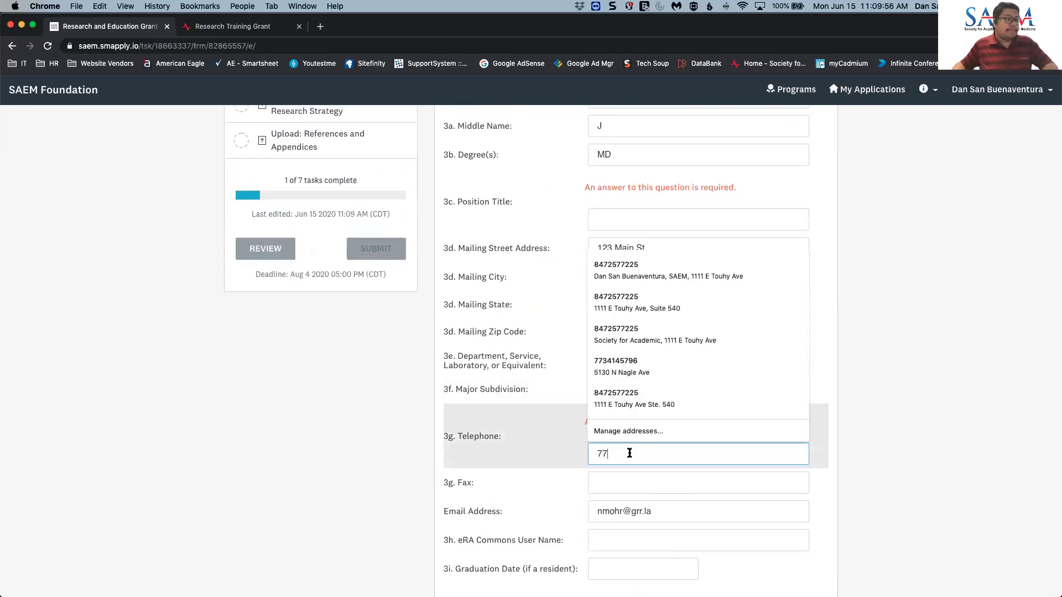
left_click(632, 367)
- Enter 'IT Manager' as the investigator's position title
scroll(658, 441, "up", 3)
left_click(624, 392)
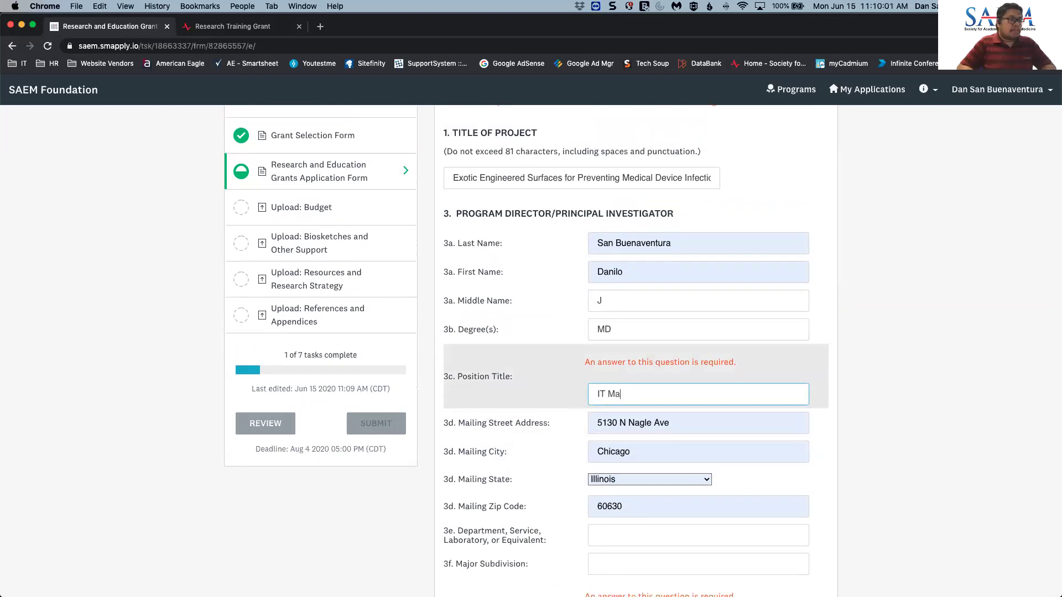
type("IT Manager")
left_click(719, 423)
- Autofill the notified official's street address and phone number from saved entries
scroll(728, 429, "down", 10)
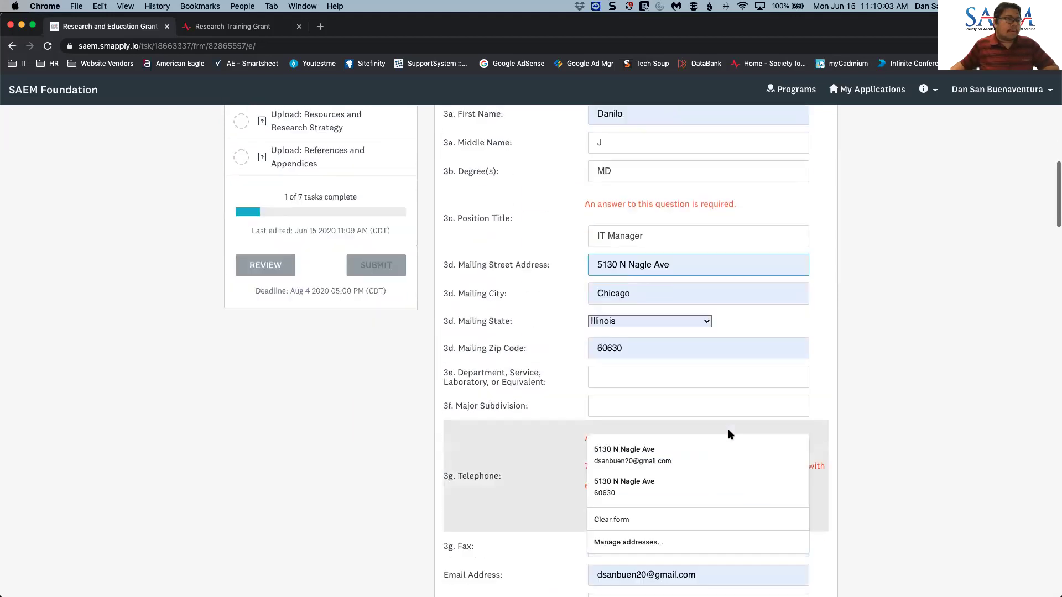
scroll(865, 439, "down", 15)
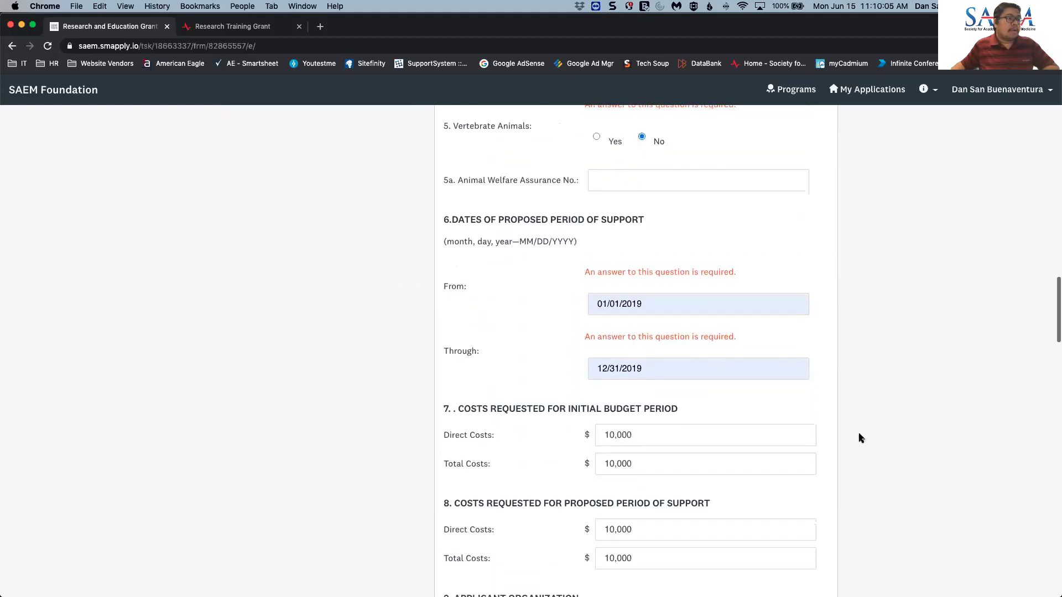
scroll(856, 437, "down", 6)
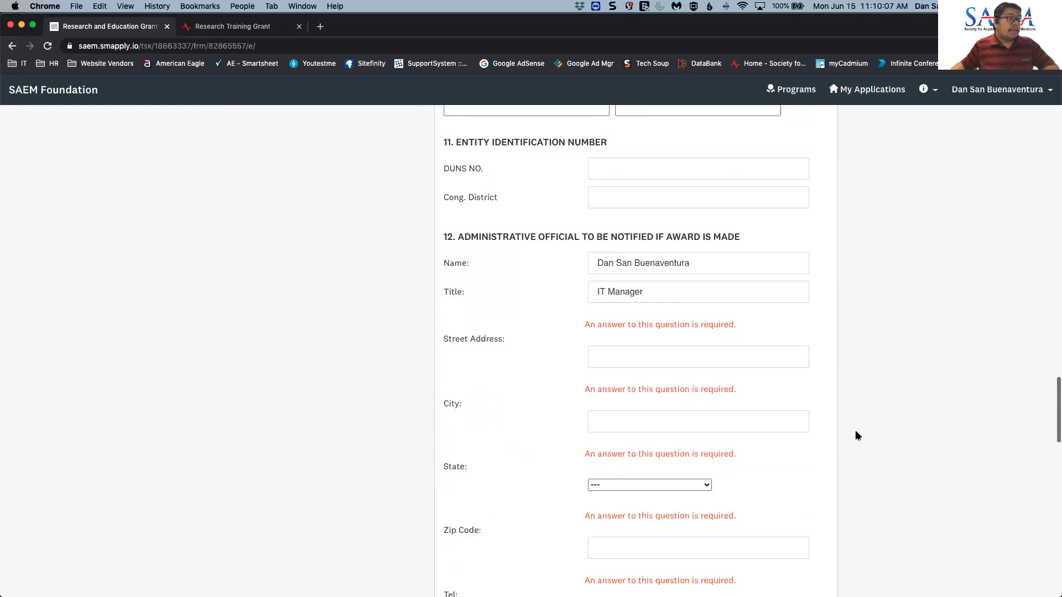
left_click(640, 303)
type("123")
left_click(636, 329)
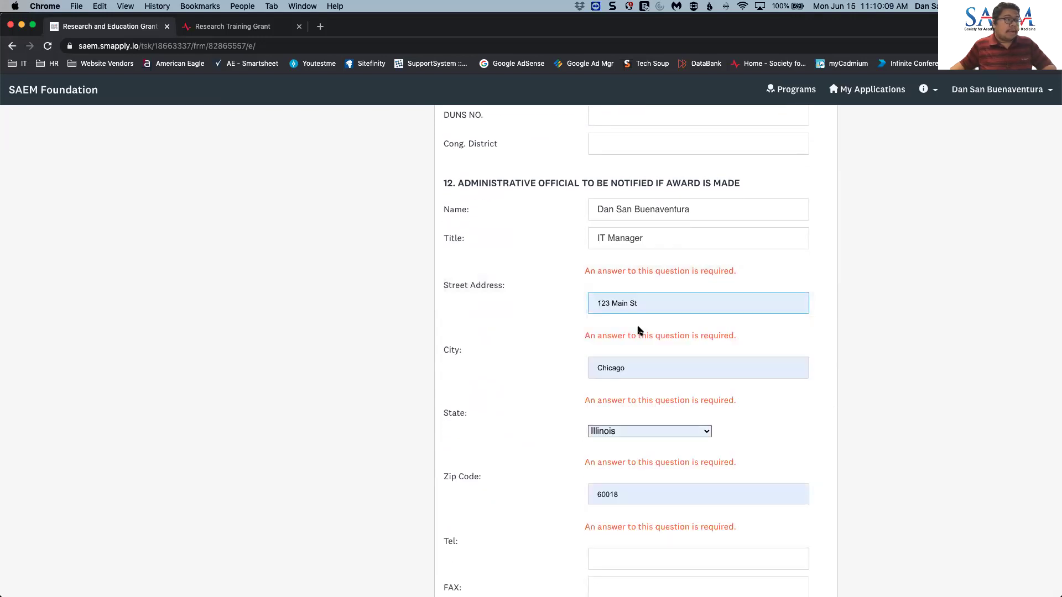
scroll(899, 447, "down", 4)
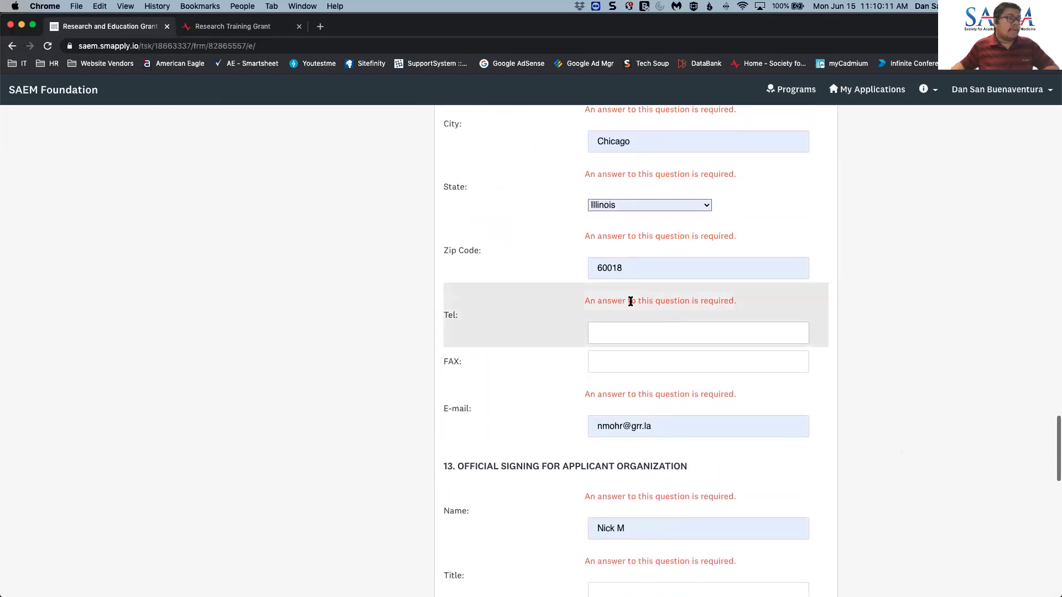
left_click(630, 327)
left_click(633, 360)
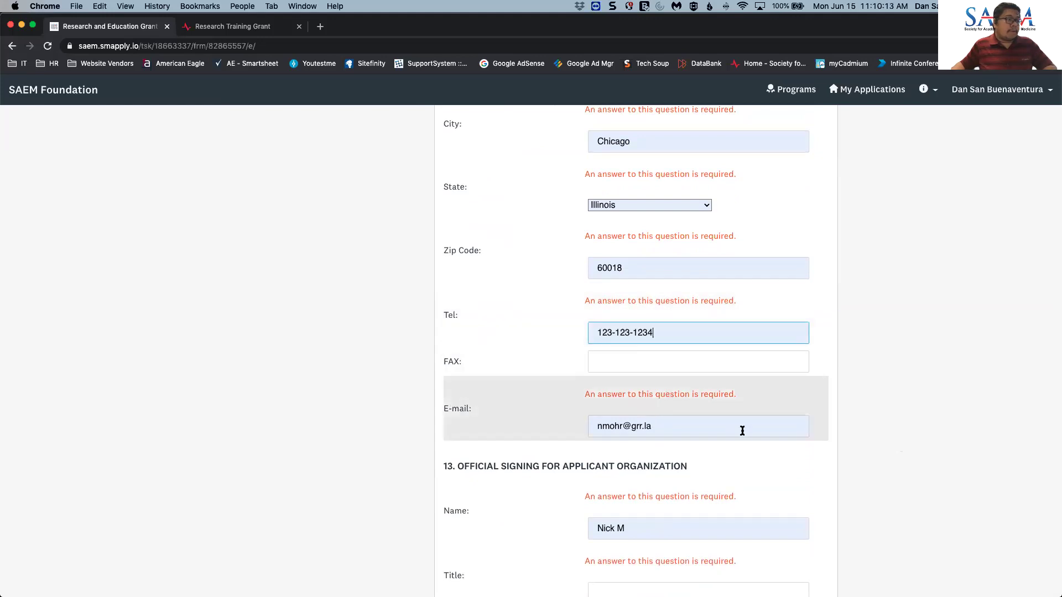
- Replace the notified official's e-mail with the saved work e-mail address
scroll(907, 455, "down", 1)
scroll(907, 455, "down", 1)
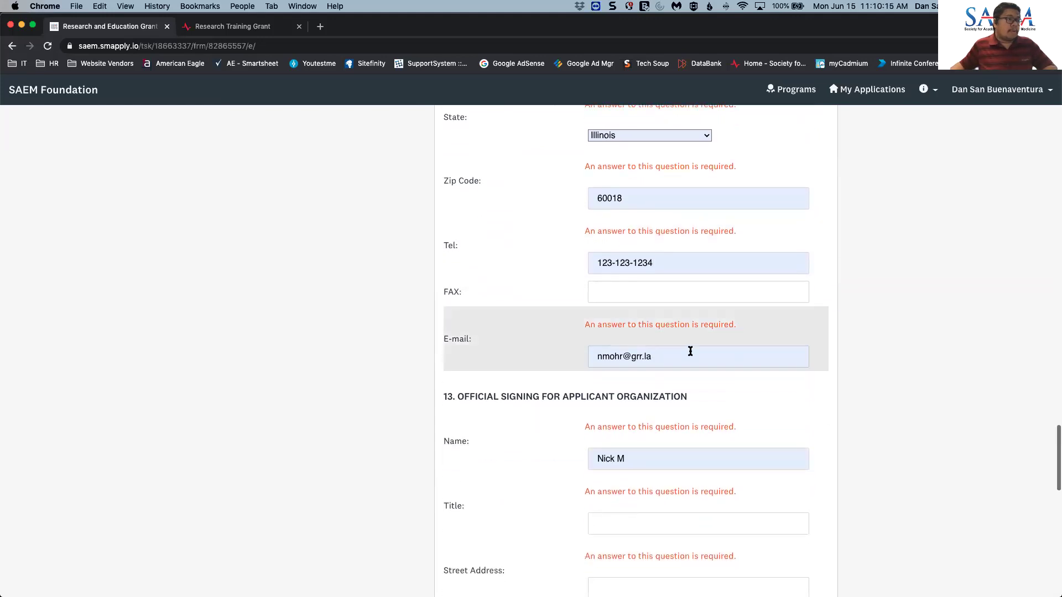
left_click_drag(689, 354, 559, 356)
type("dsa")
left_click(636, 382)
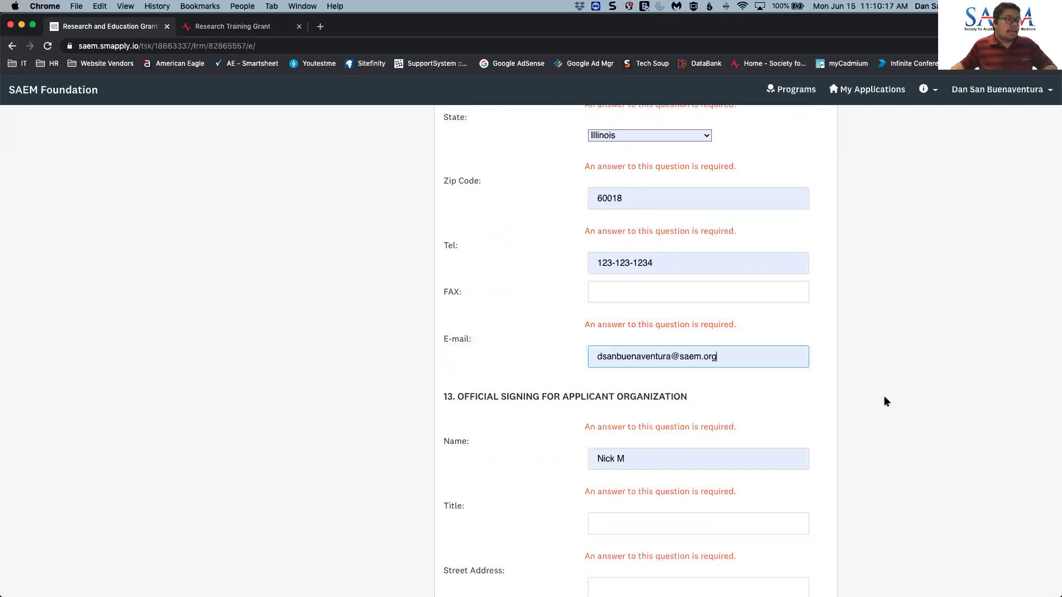
- Set the signing official's title to 'IT Manager' in section 13
scroll(835, 401, "down", 3)
left_click(638, 338)
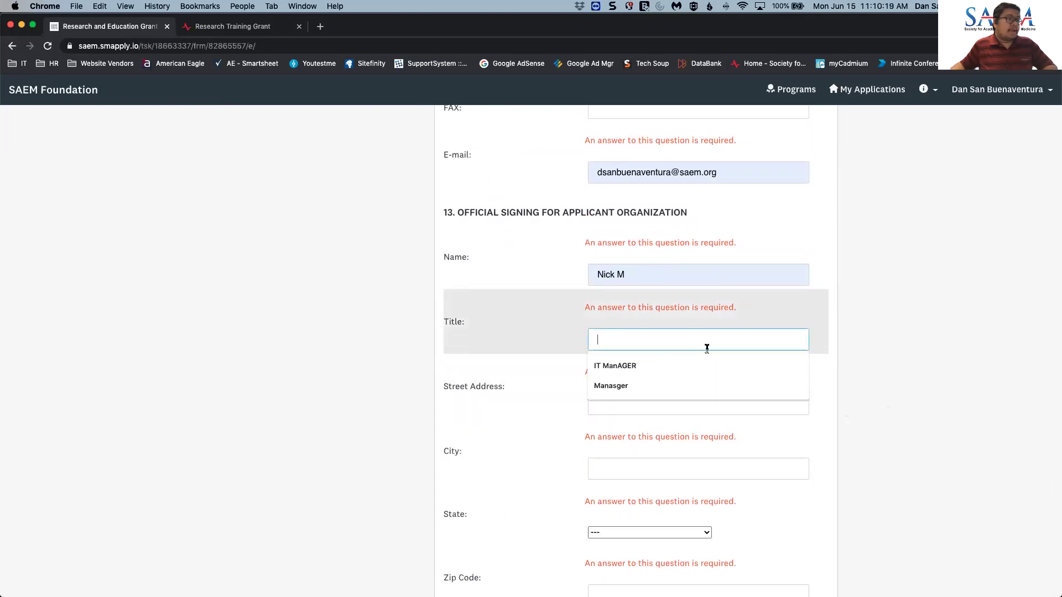
scroll(719, 348, "down", 1)
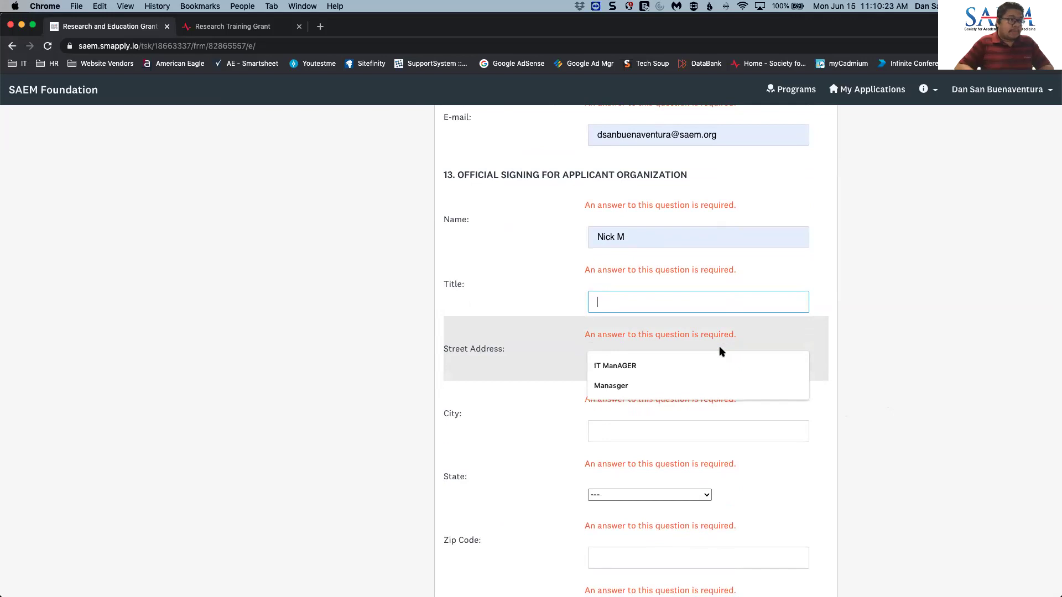
type("IT")
key("Down")
key("Return")
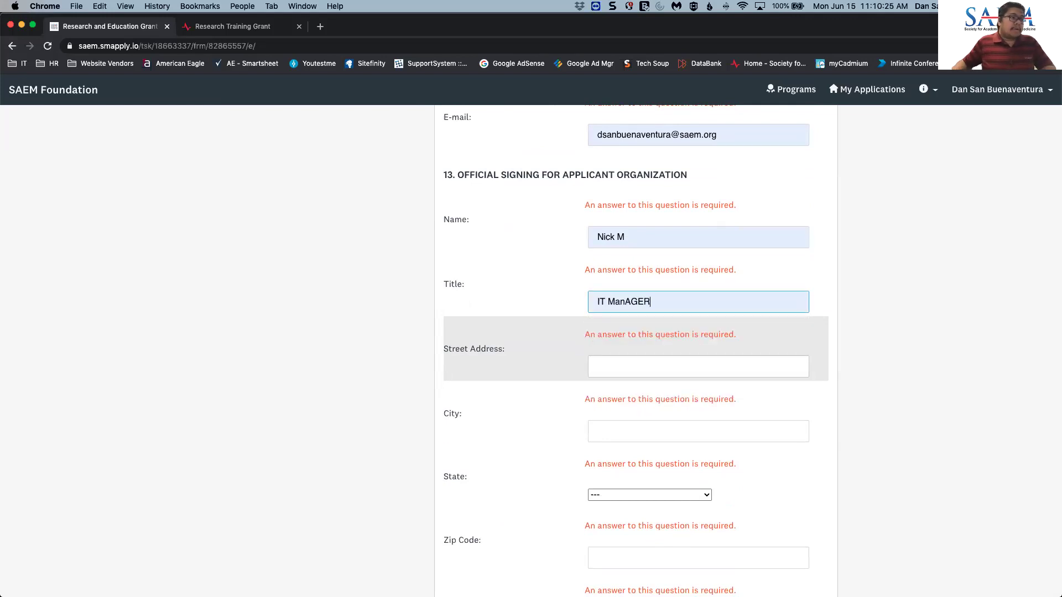
key("BackSpace")
key("BackSpace")
key("BackSpace")
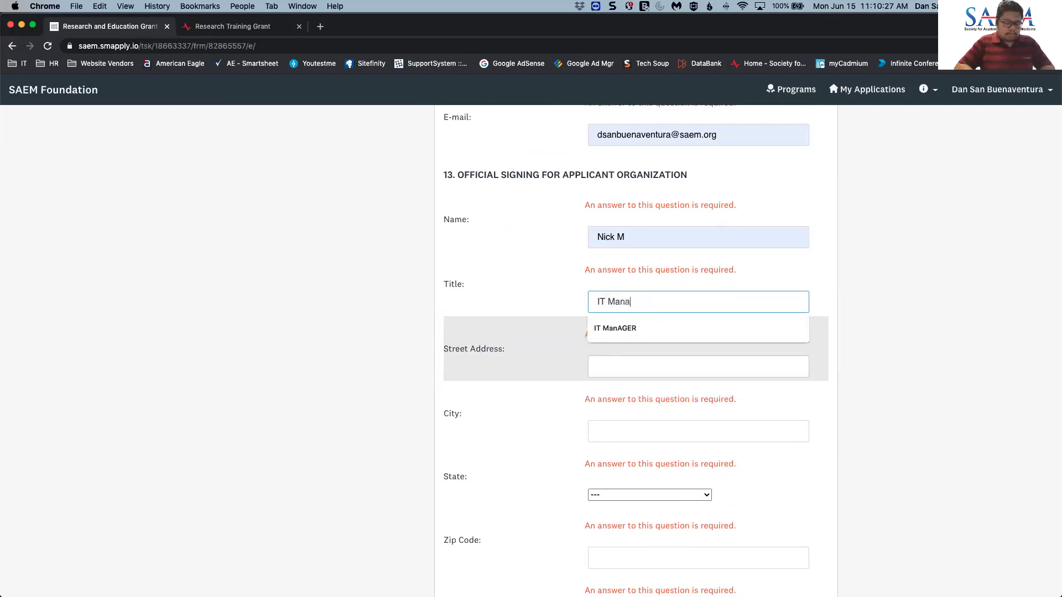
type("ager")
- Autofill the signing official's address from a saved entry
scroll(934, 348, "down", 4)
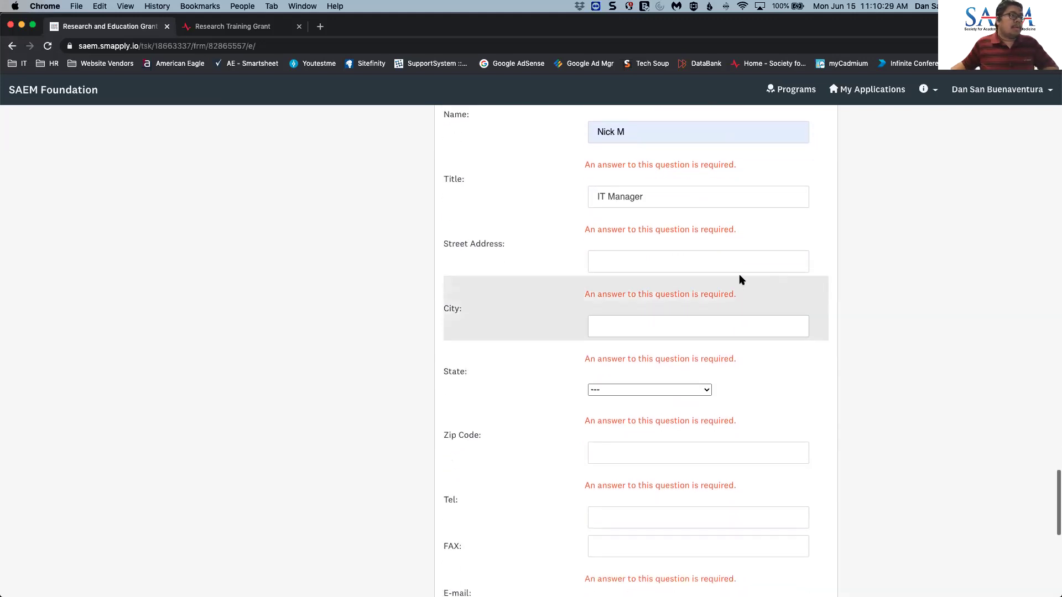
left_click(739, 264)
type("123")
left_click(701, 292)
scroll(738, 397, "down", 5)
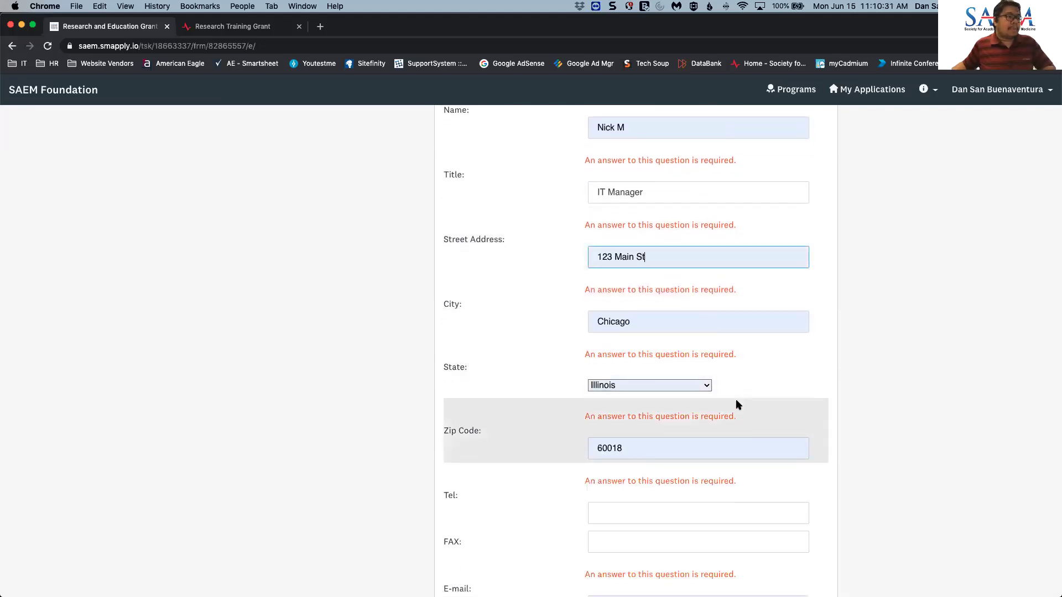
scroll(664, 337, "down", 6)
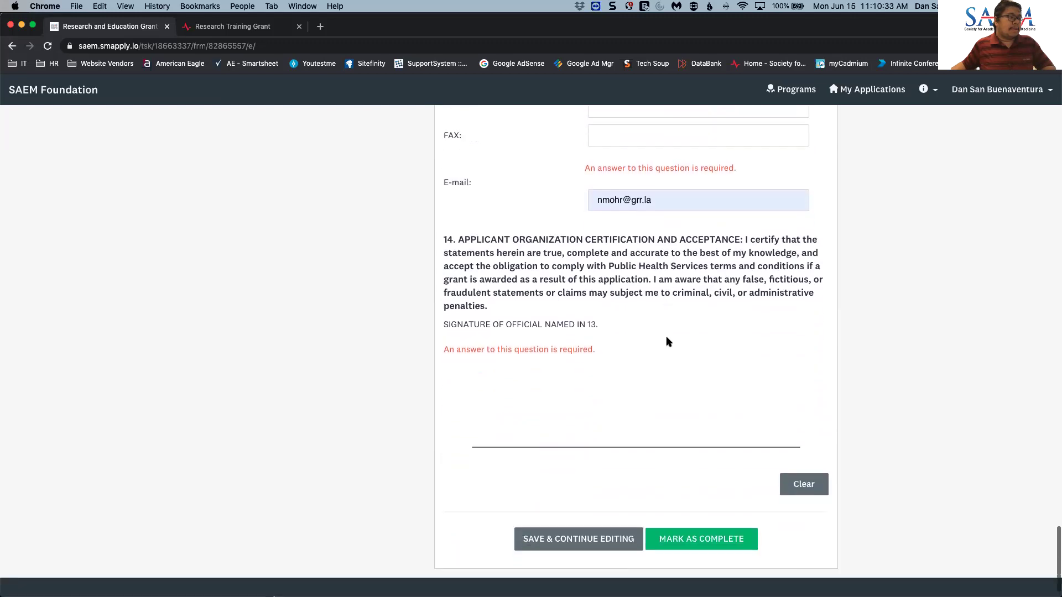
- Save the form and insert hyphens into the principal investigator's telephone number
left_click(608, 515)
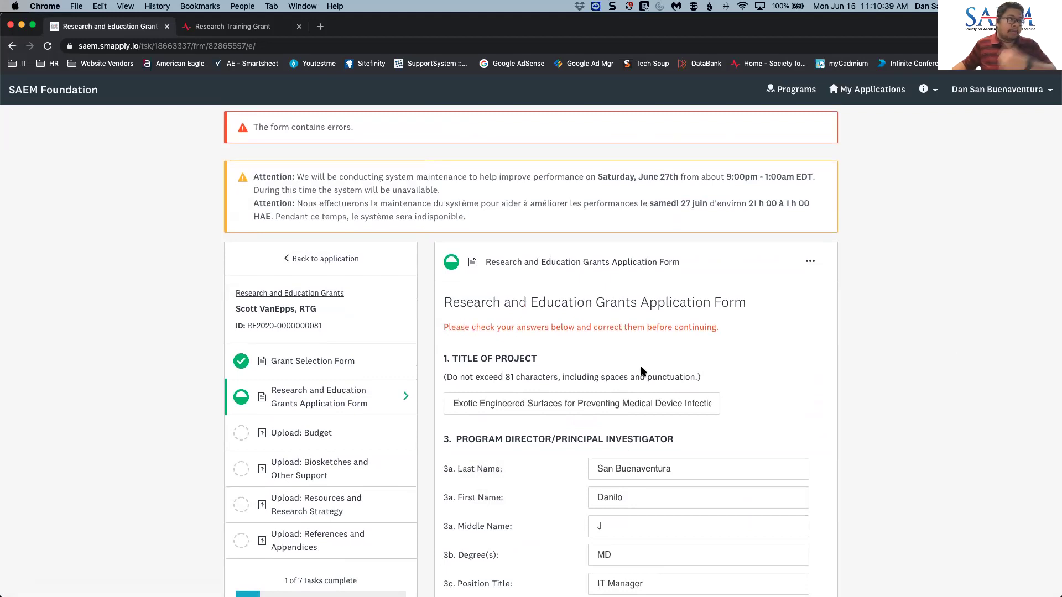
scroll(708, 394, "down", 8)
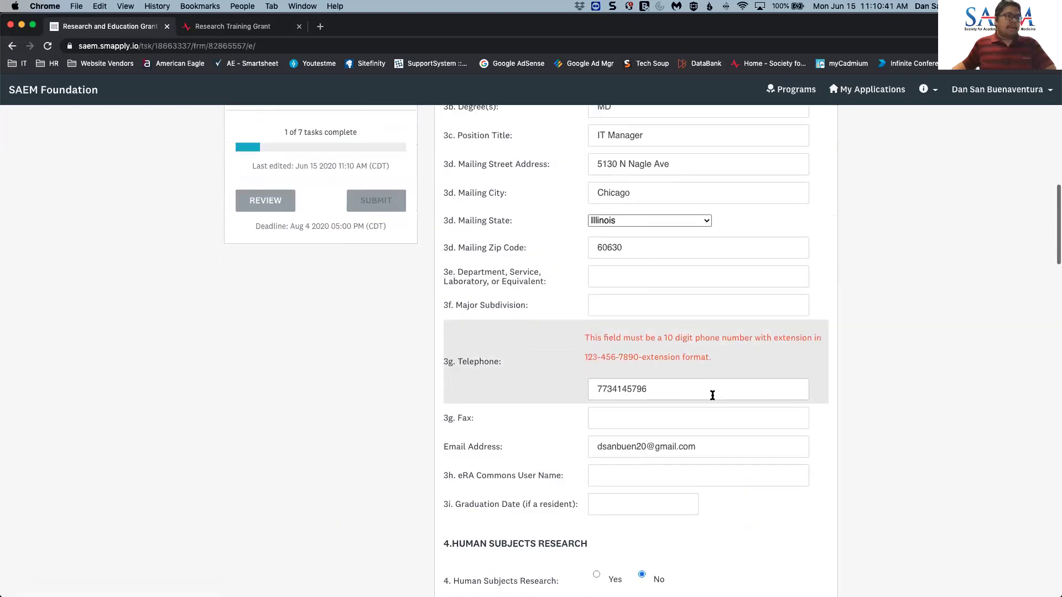
left_click(608, 389)
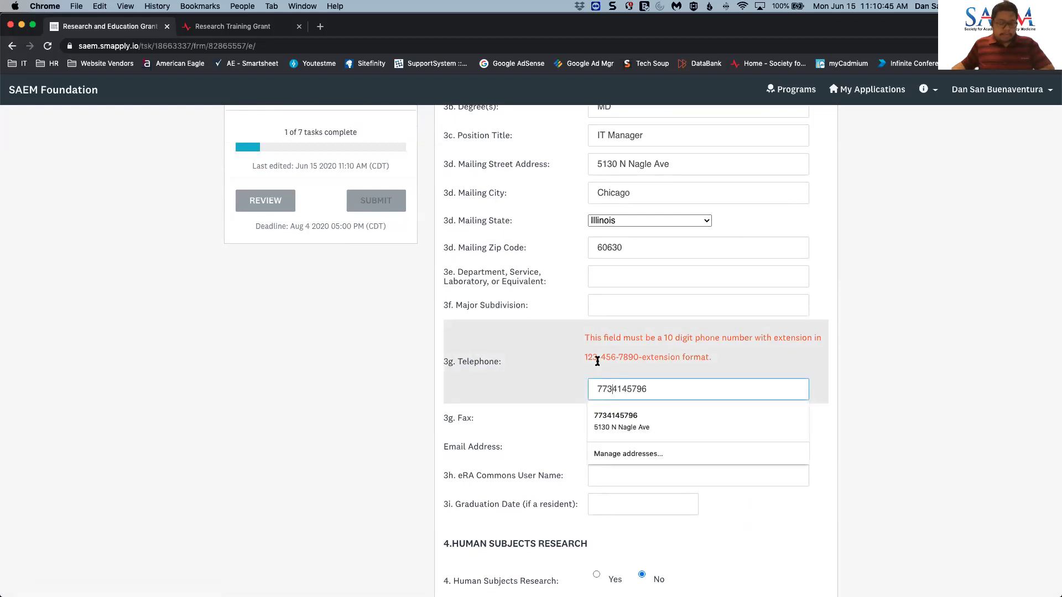
type("-414")
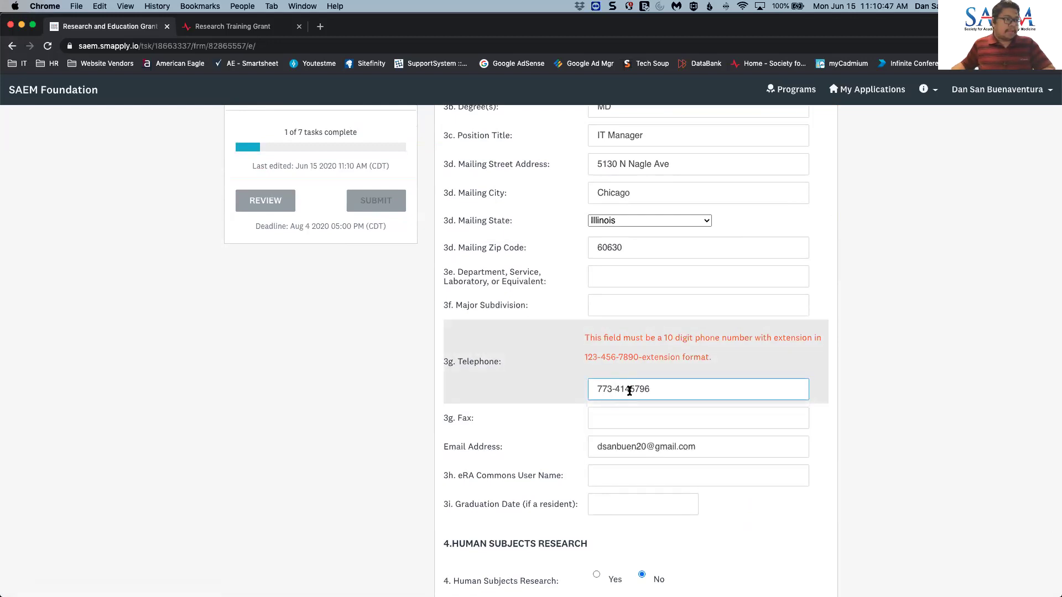
type("-")
left_click(651, 415)
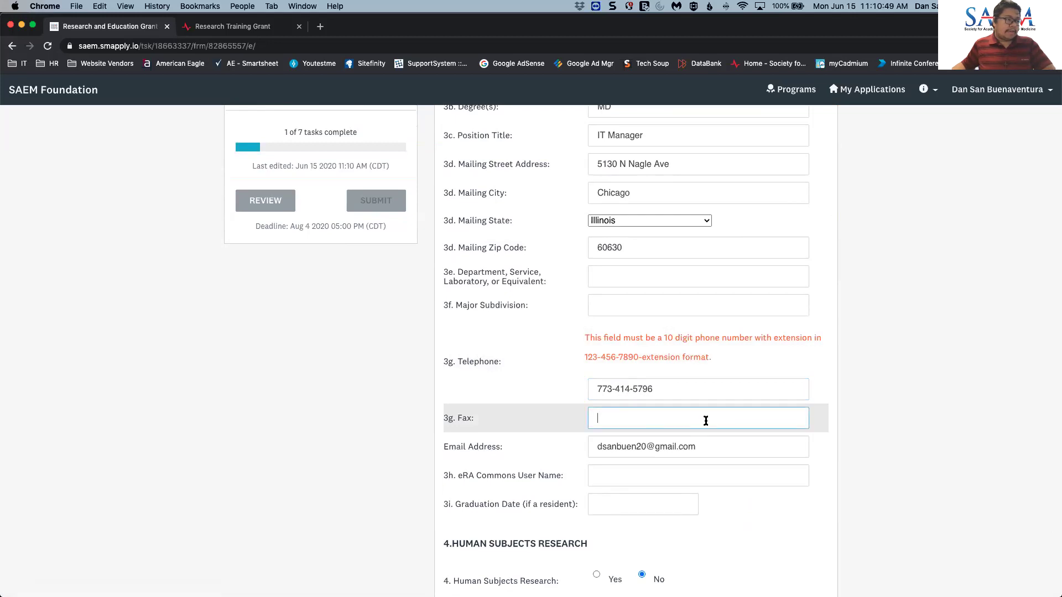
- Fill section 13's signing official Tel field with the saved phone number
scroll(700, 418, "down", 15)
scroll(697, 420, "down", 20)
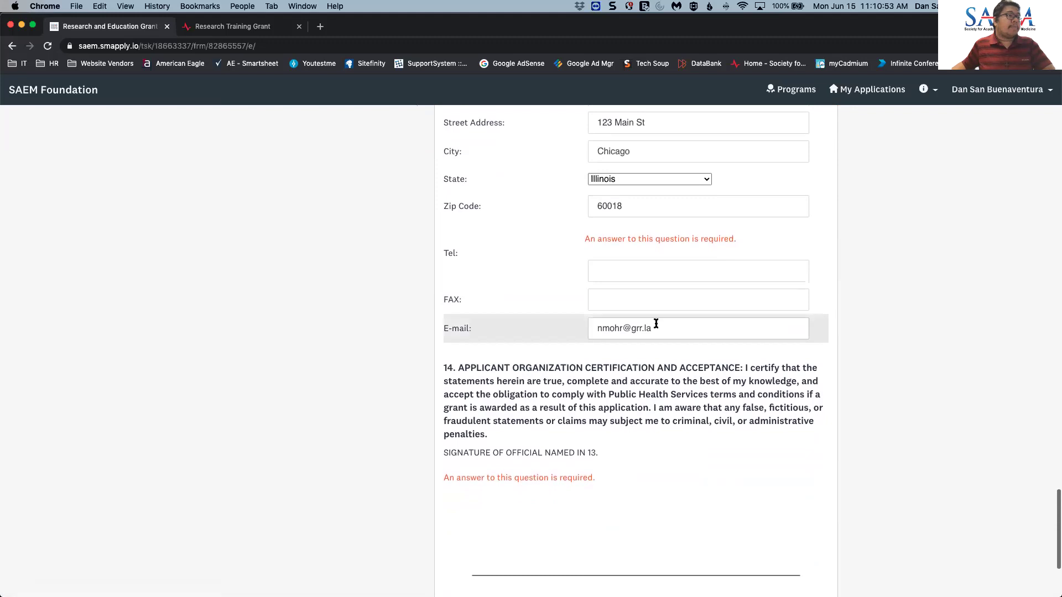
left_click(630, 273)
left_click(646, 314)
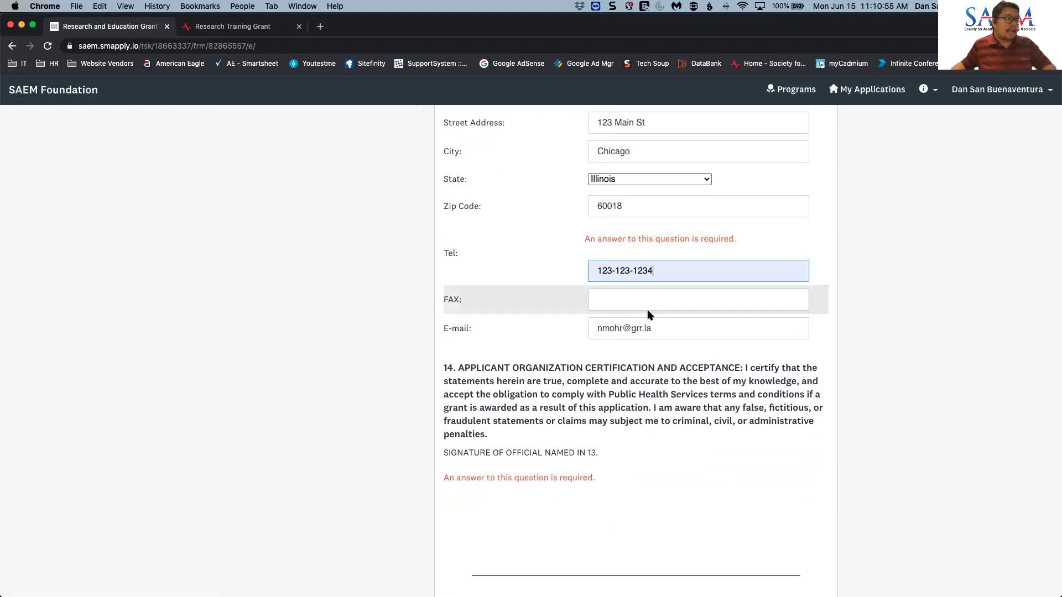
scroll(609, 332, "down", 3)
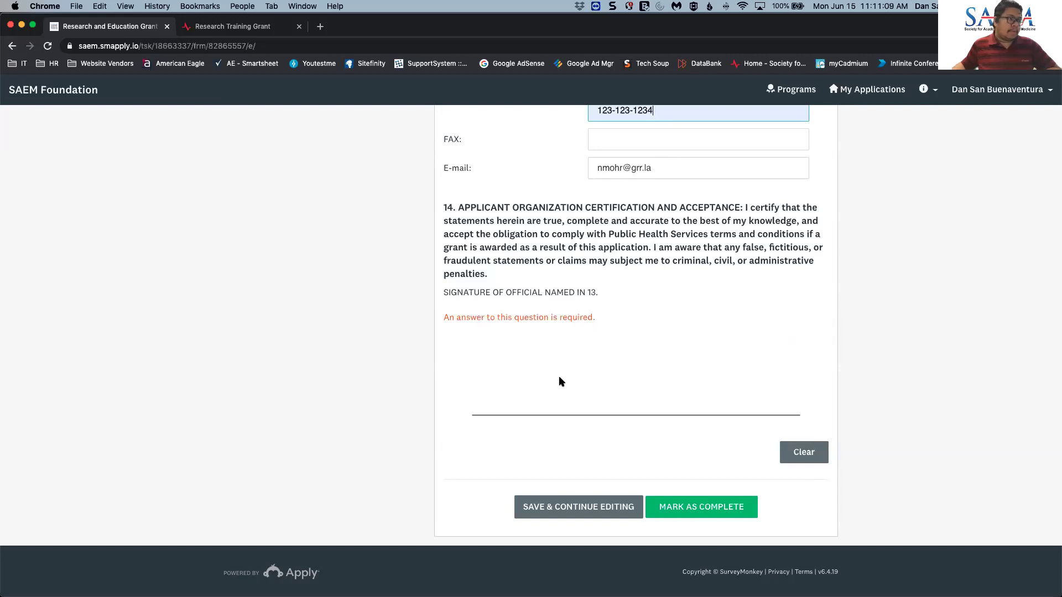
- Sign the certification on the signature pad, save, and mark the form as complete
mouse_move(561, 381)
left_mouse_down()
mouse_move(594, 396)
mouse_move(594, 370)
mouse_move(592, 381)
mouse_move(650, 384)
left_mouse_up()
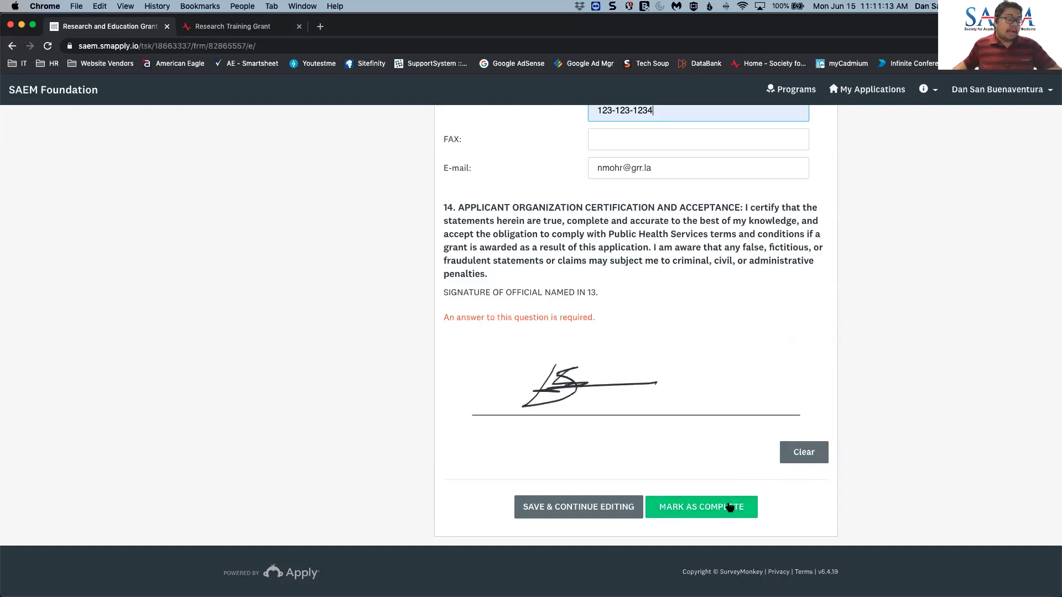
left_click(608, 509)
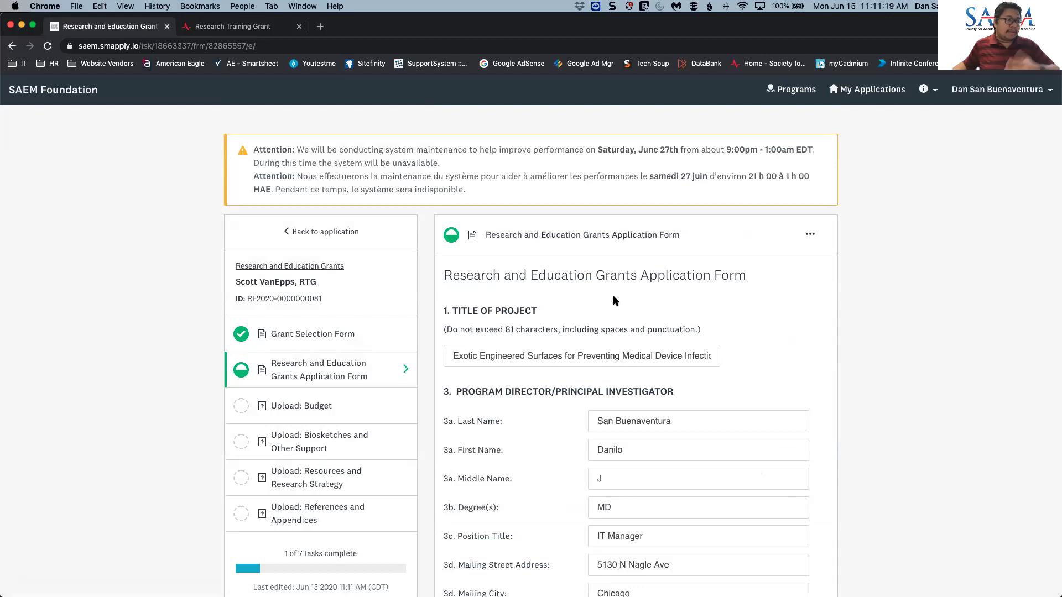
scroll(634, 329, "down", 3)
scroll(635, 330, "down", 7)
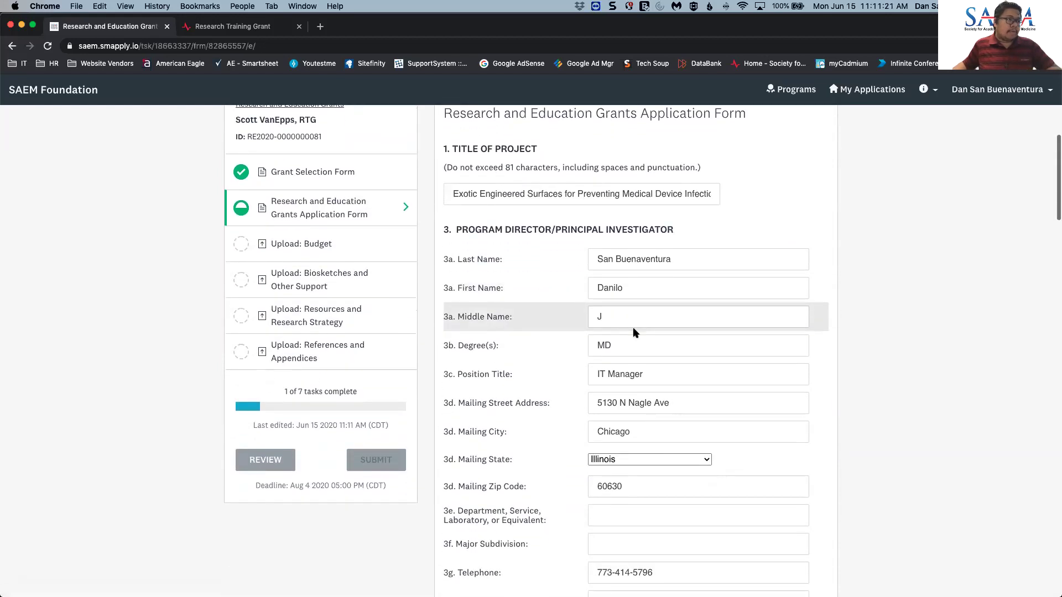
scroll(634, 332, "down", 20)
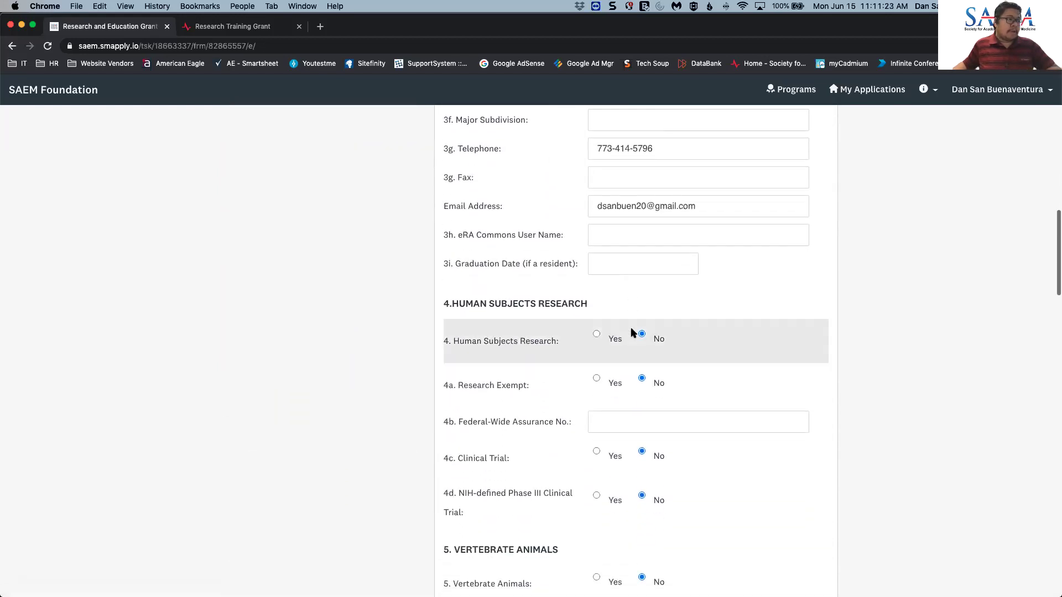
scroll(632, 332, "down", 14)
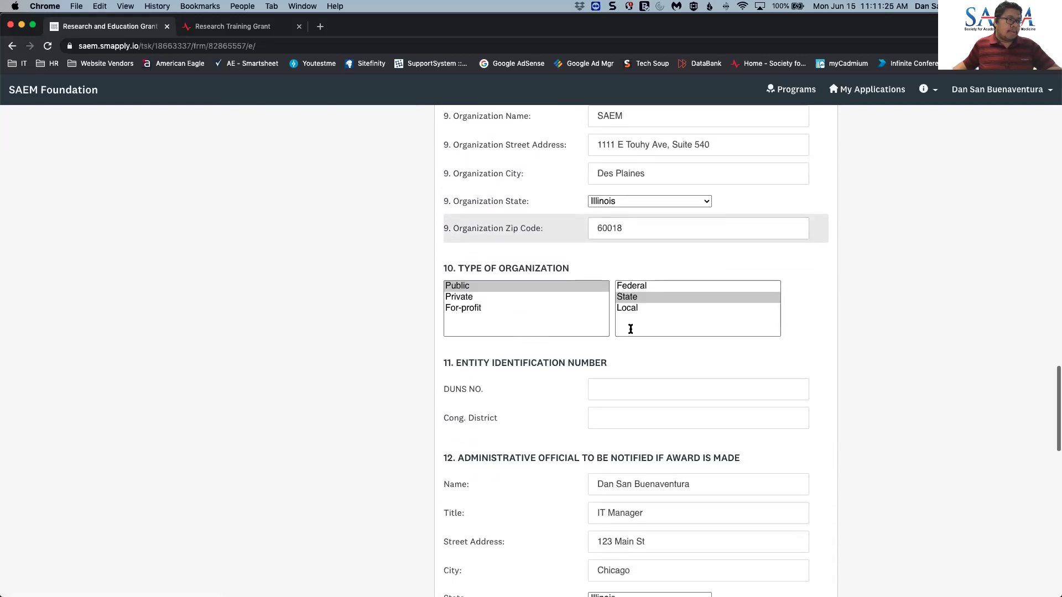
scroll(629, 331, "down", 6)
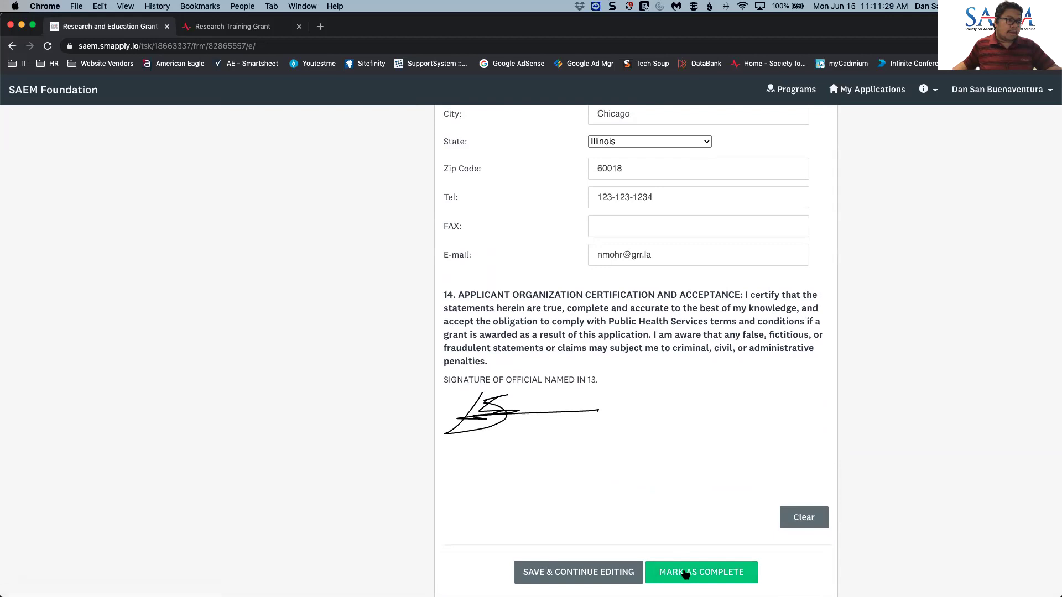
left_click(686, 576)
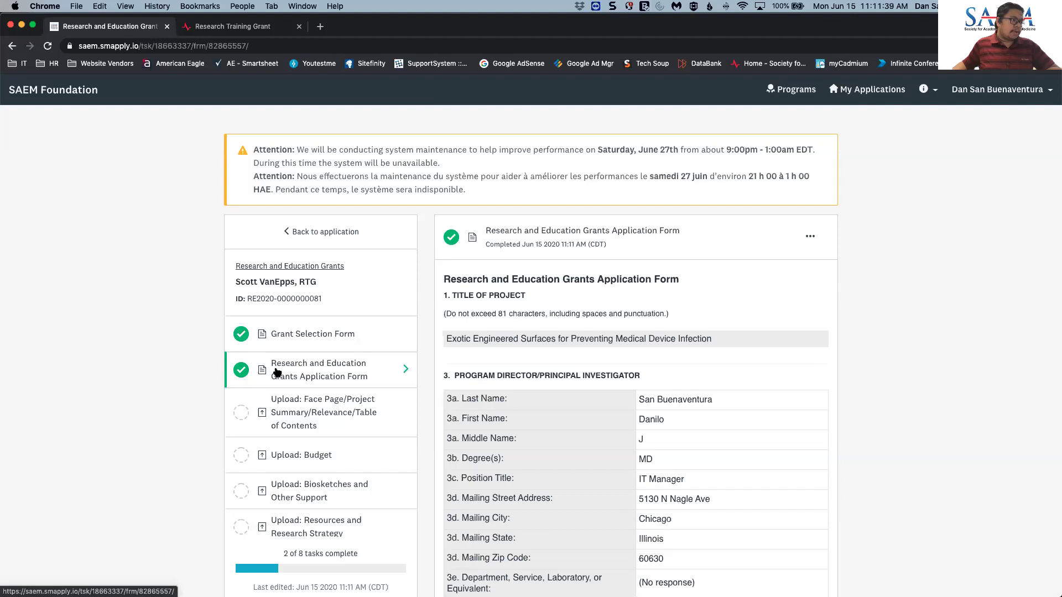
- Check accepted formats on the Face Page, Biosketches and Resources upload tasks, ending on Face Page
scroll(340, 416, "down", 2)
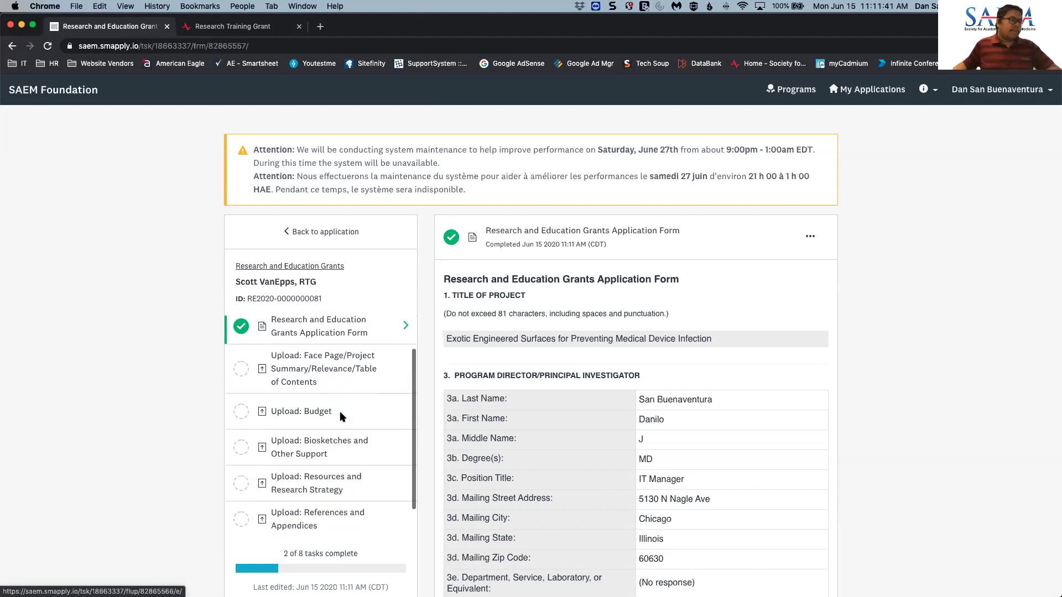
left_click(328, 369)
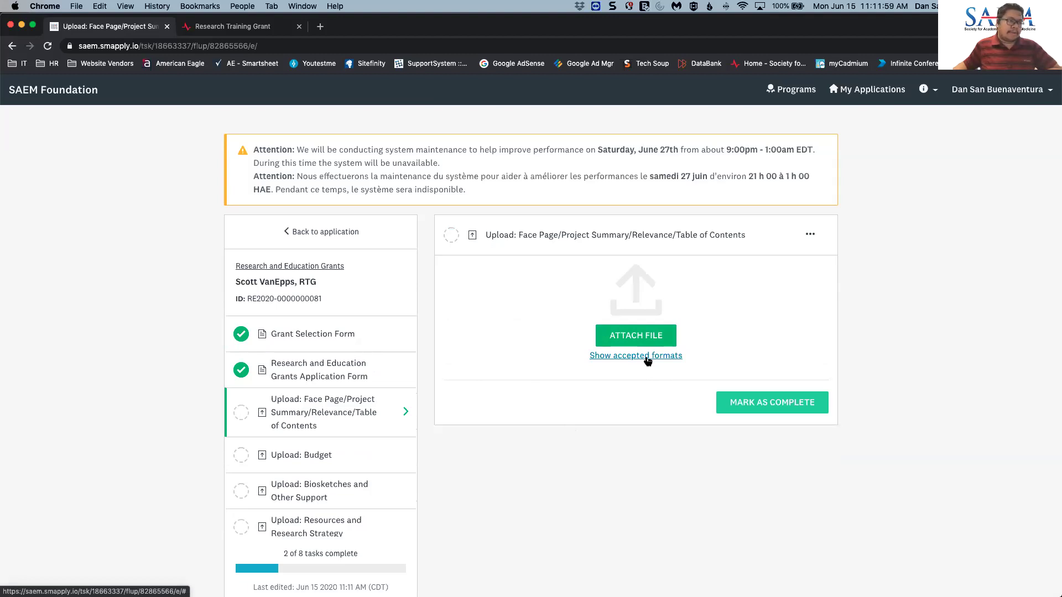
left_click(647, 360)
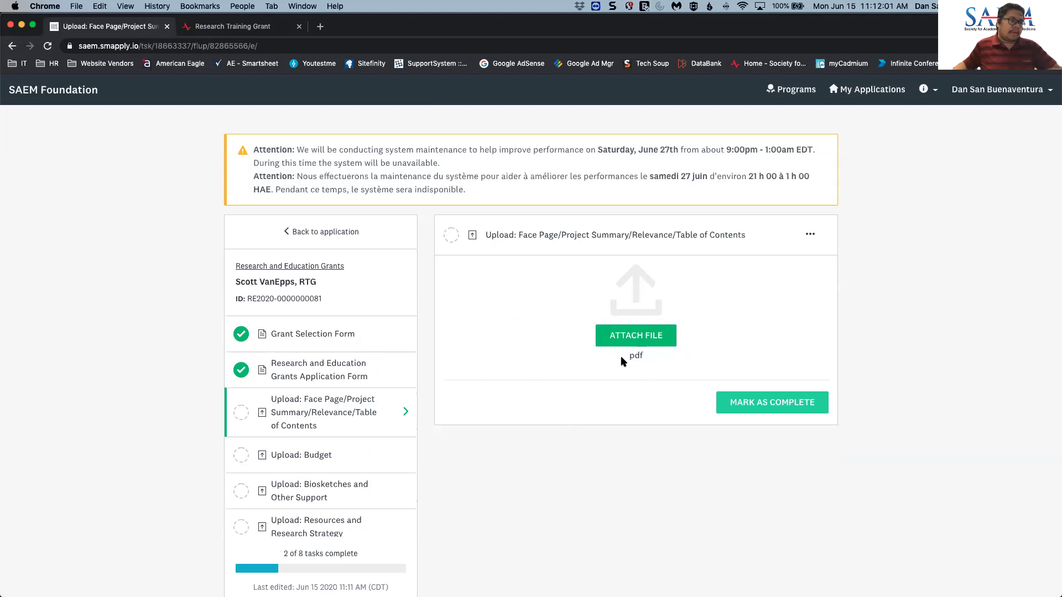
left_click(368, 492)
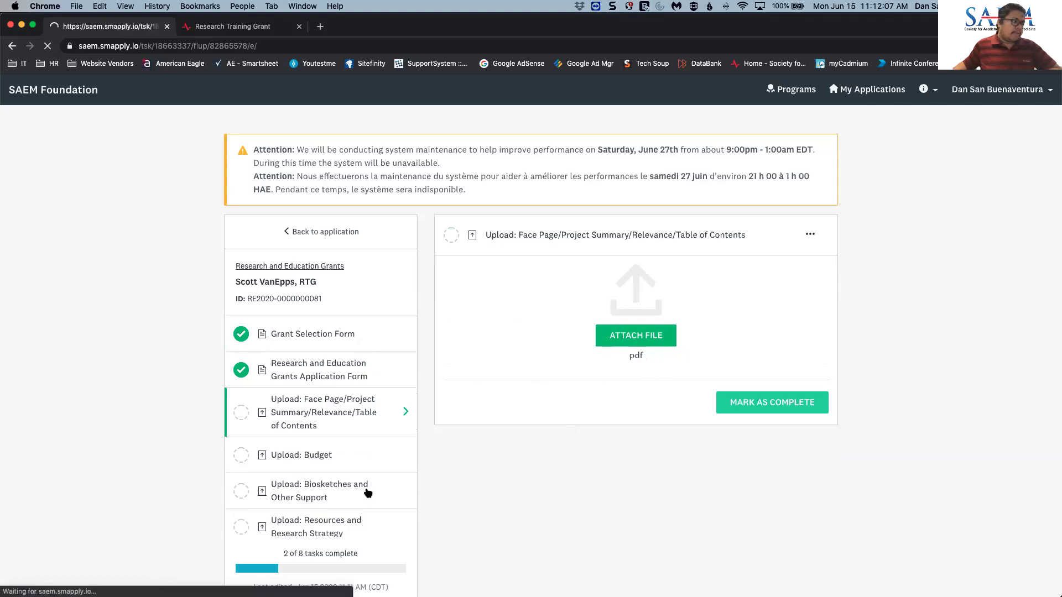
left_click(596, 441)
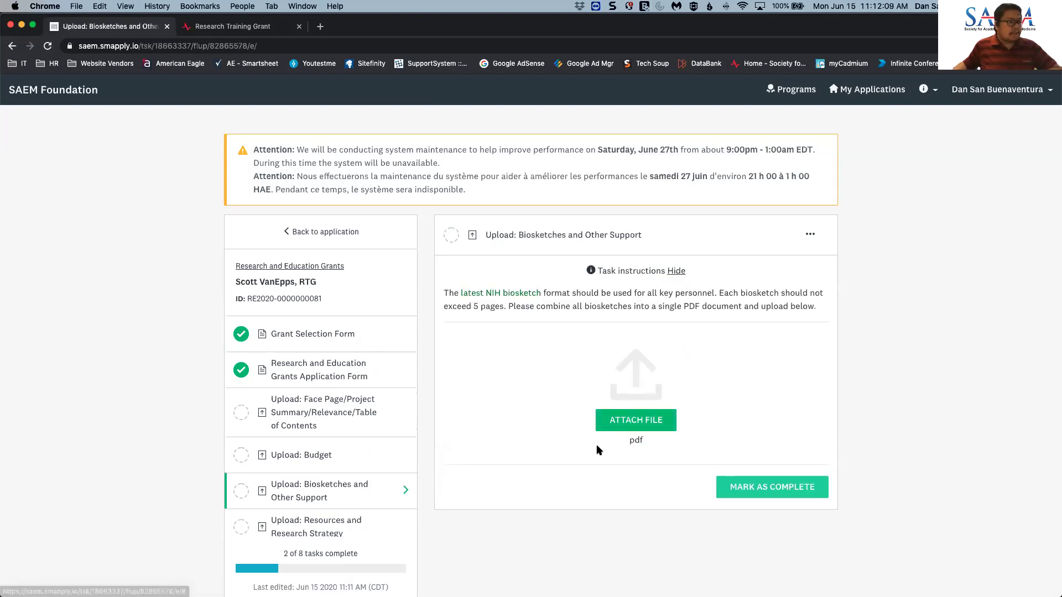
scroll(324, 468, "down", 3)
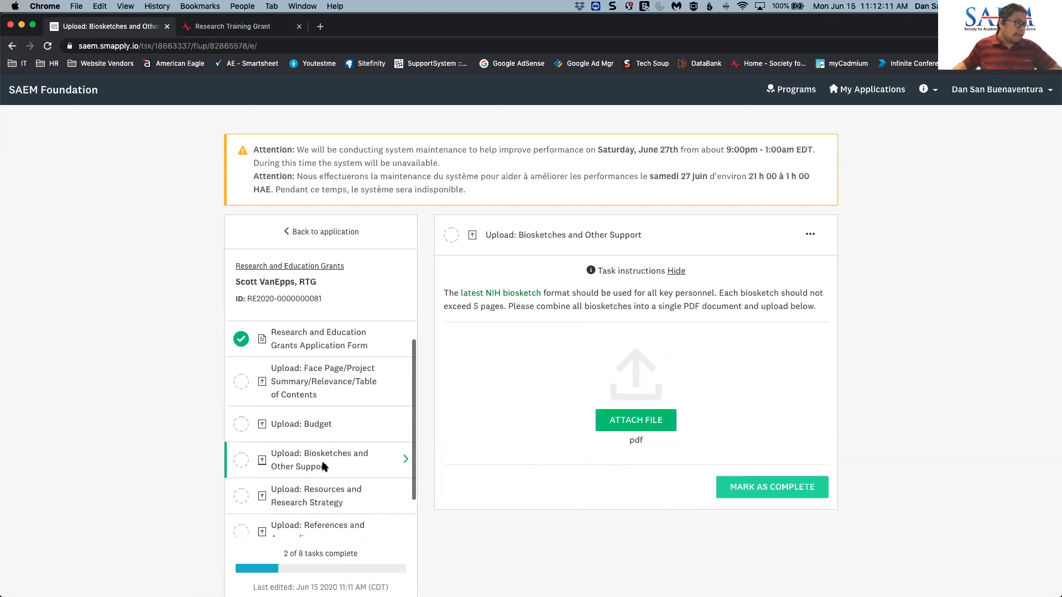
left_click(324, 456)
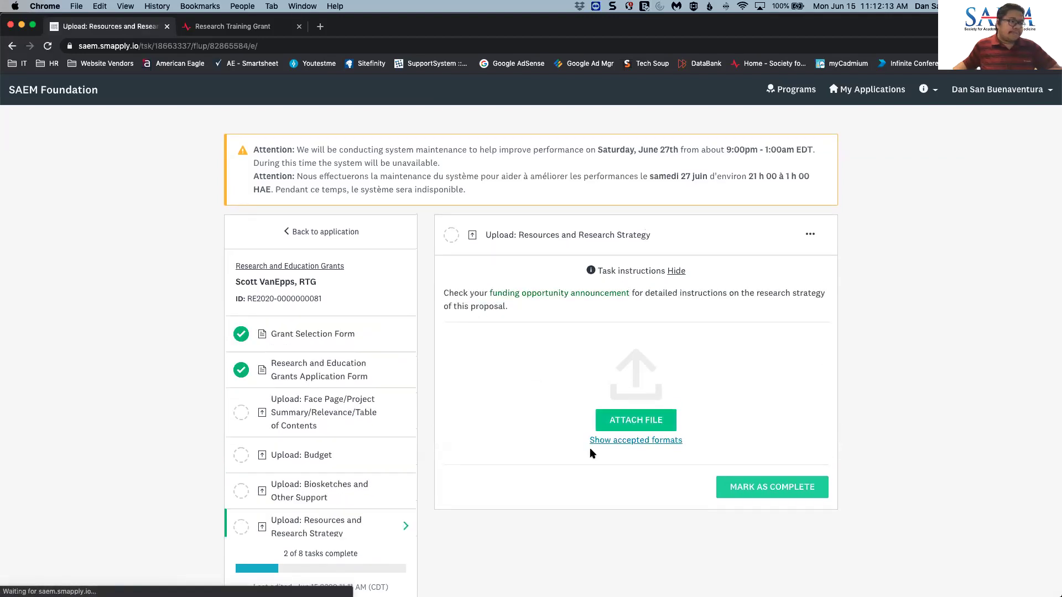
left_click(639, 442)
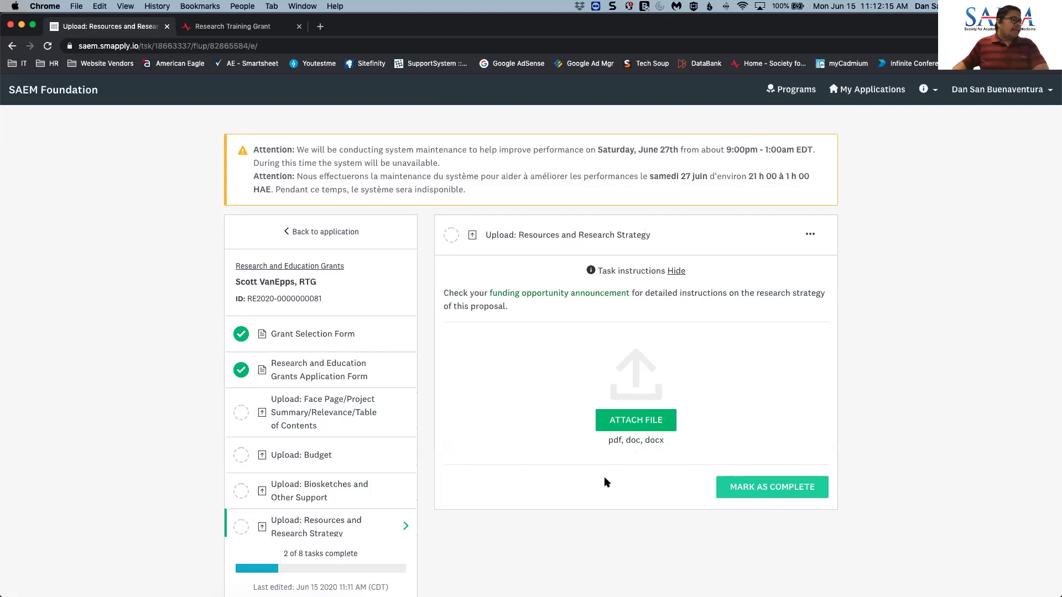
scroll(360, 459, "down", 3)
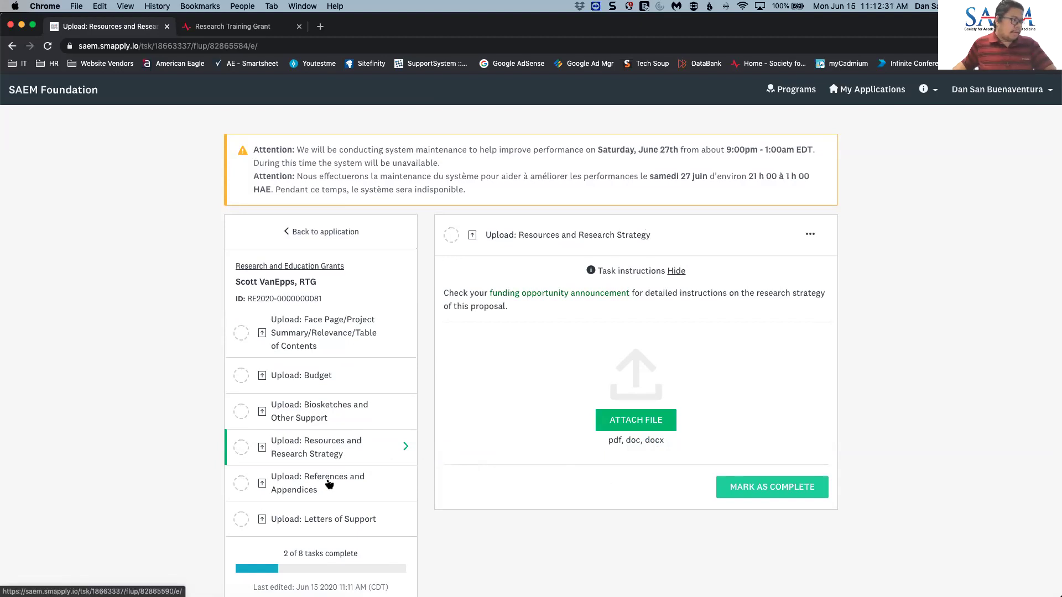
scroll(332, 480, "up", 3)
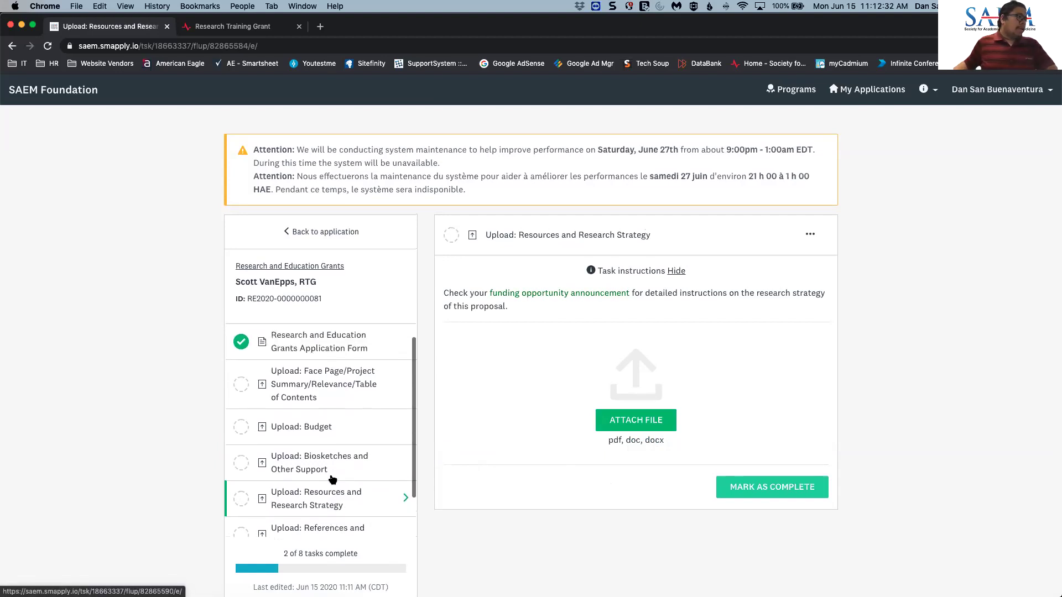
left_click(315, 401)
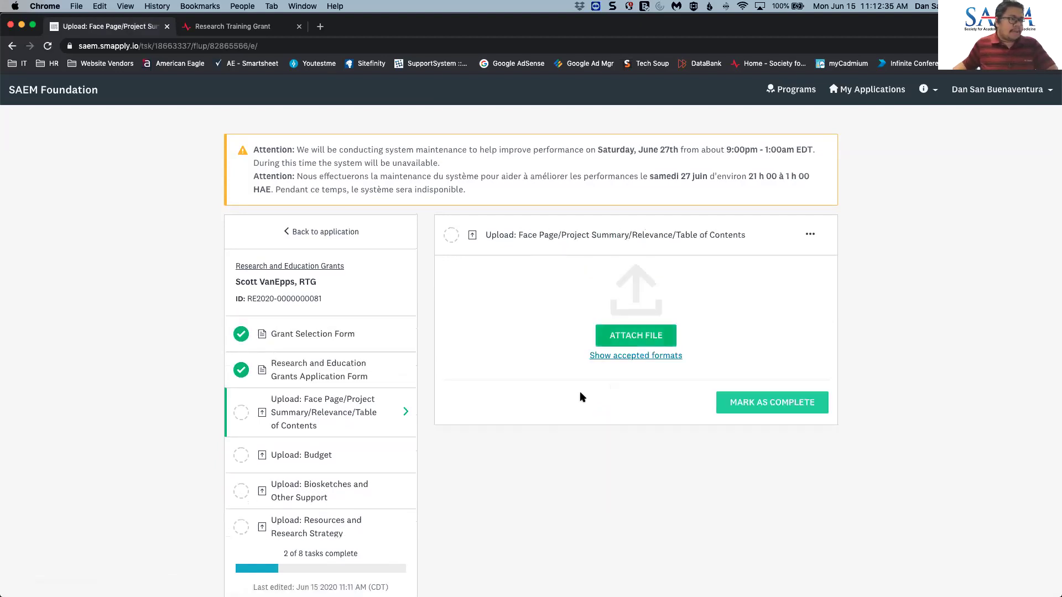
- Upload 1-FP-Summary-Relevance-TOC.pdf from the Desktop to the Face Page task and mark it complete
left_click(647, 341)
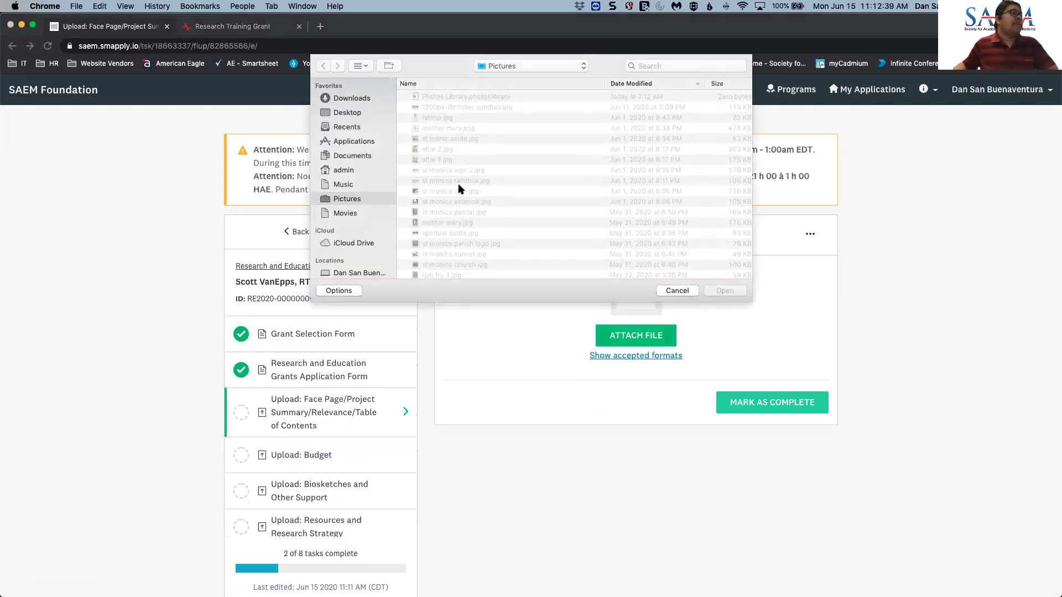
left_click(340, 113)
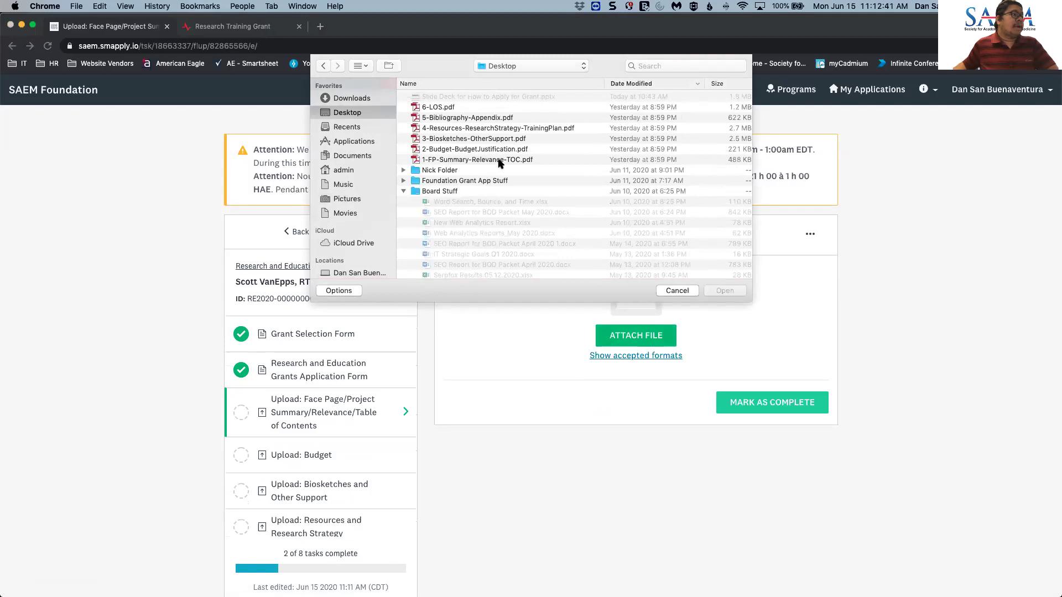
left_click(500, 160)
left_click(721, 293)
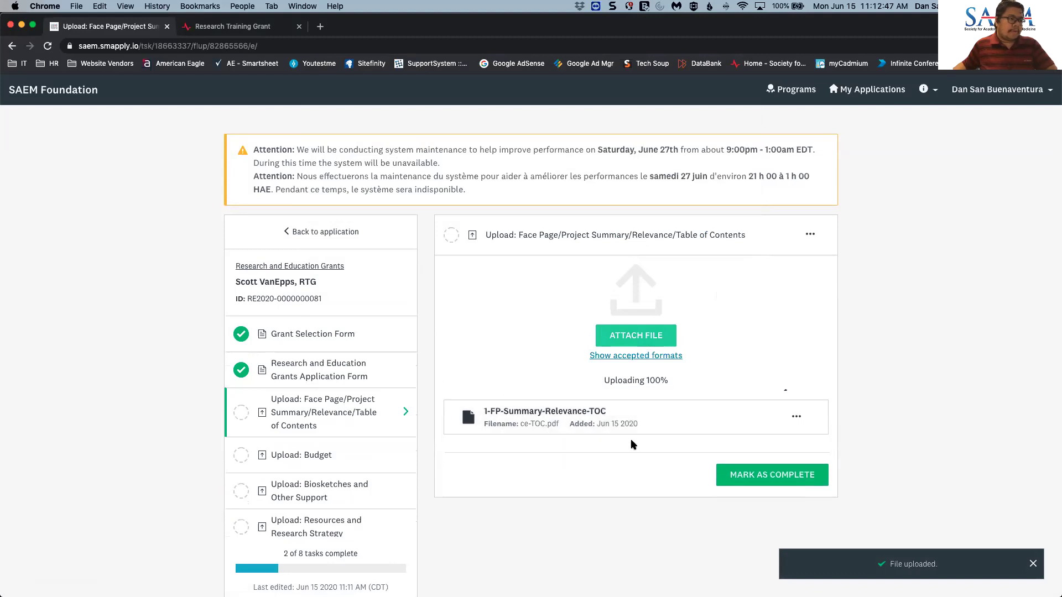
left_click(786, 448)
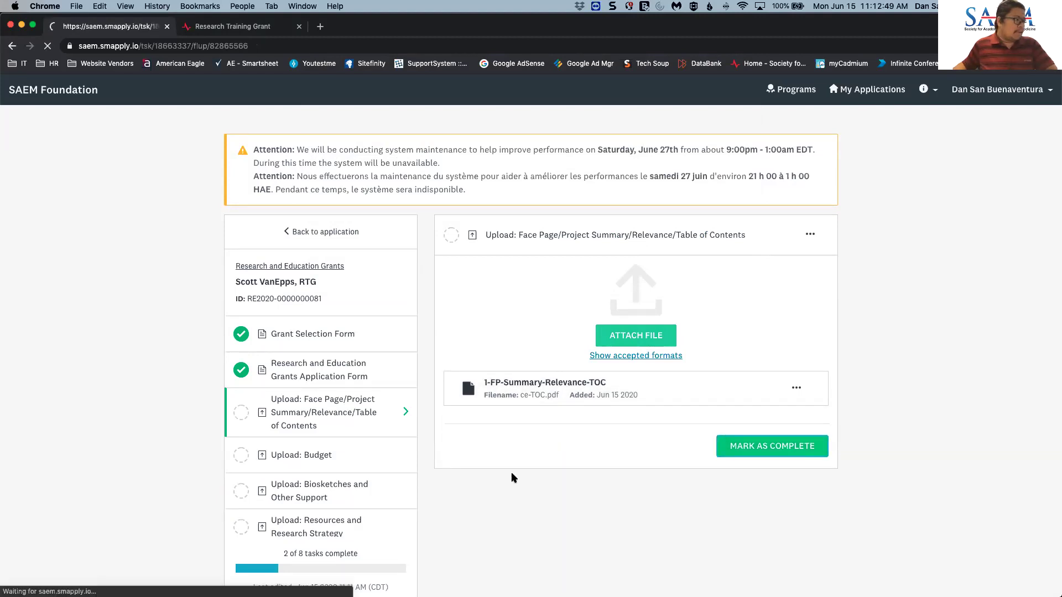
- Upload 2-Budget-BudgetJustification.pdf to the Budget task and mark it complete
left_click(309, 457)
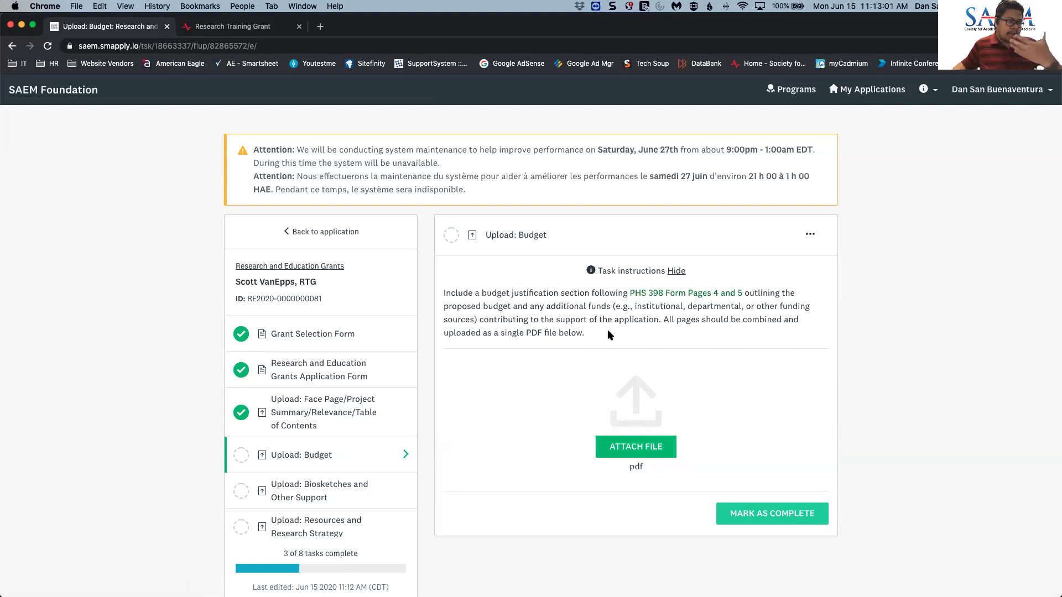
left_click(643, 455)
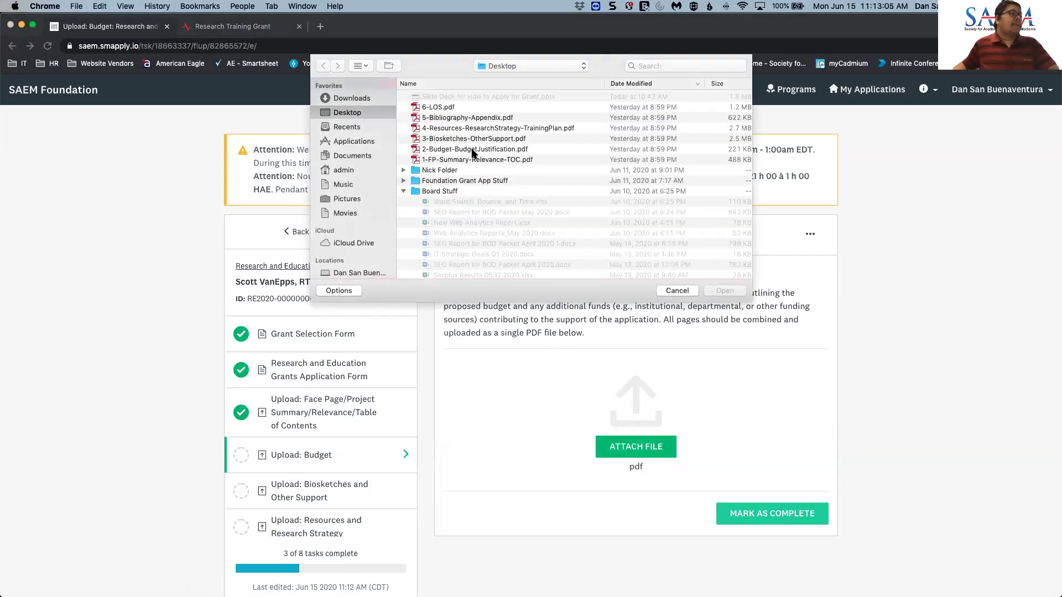
left_click(473, 149)
left_click(725, 291)
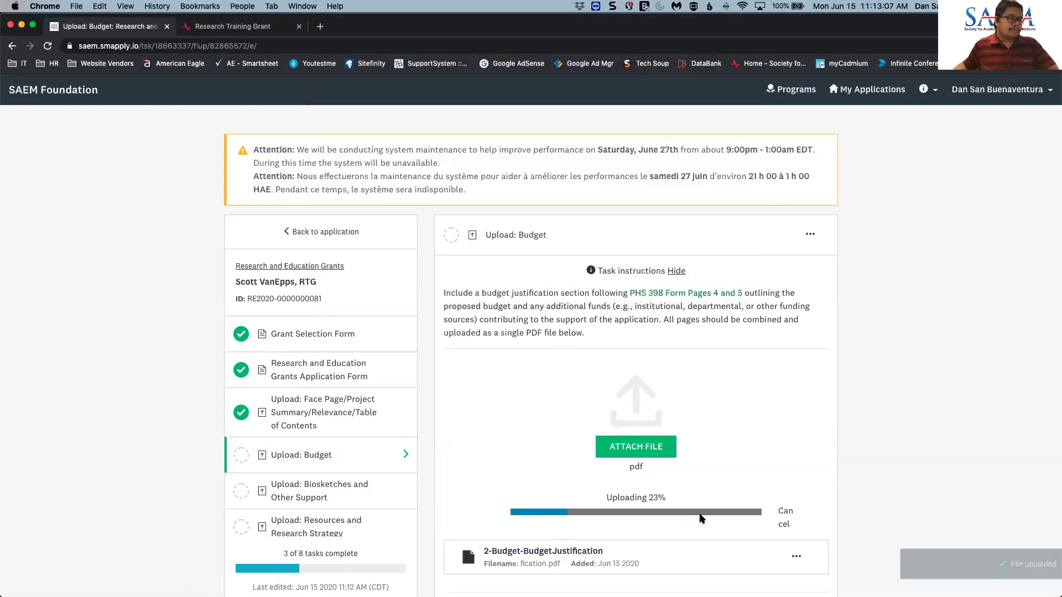
scroll(699, 512, "down", 2)
left_click(758, 474)
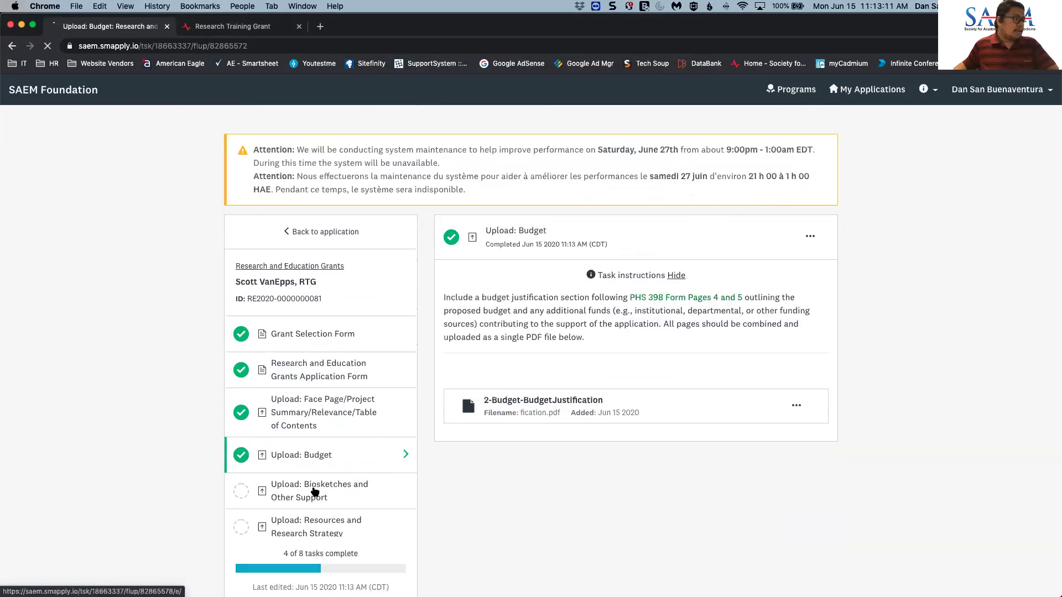
- Upload 3-Biosketches-OtherSupport.pdf to the Biosketches task and mark it complete
left_click(647, 420)
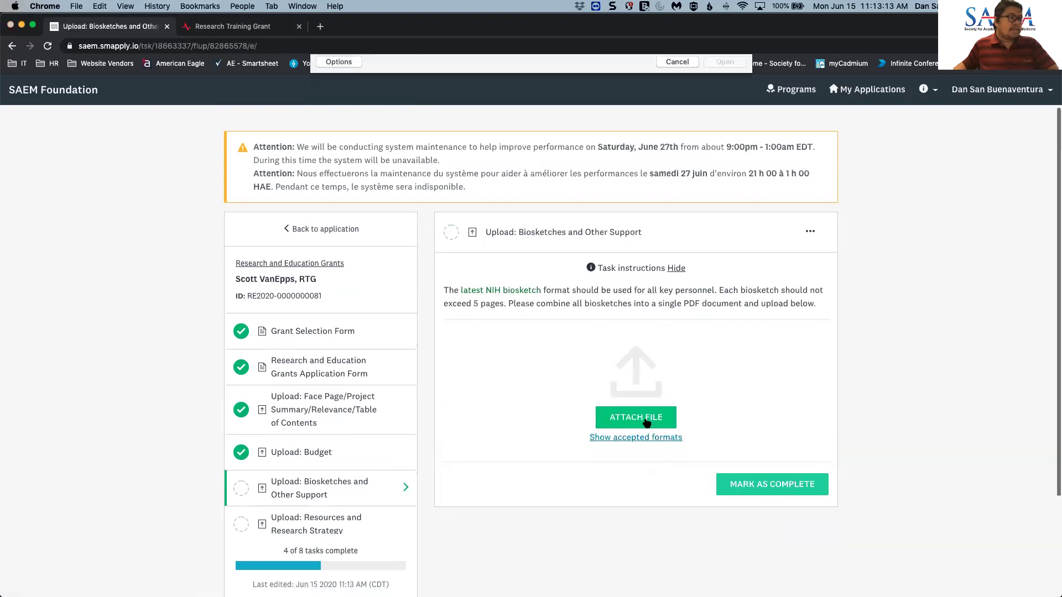
left_click(479, 139)
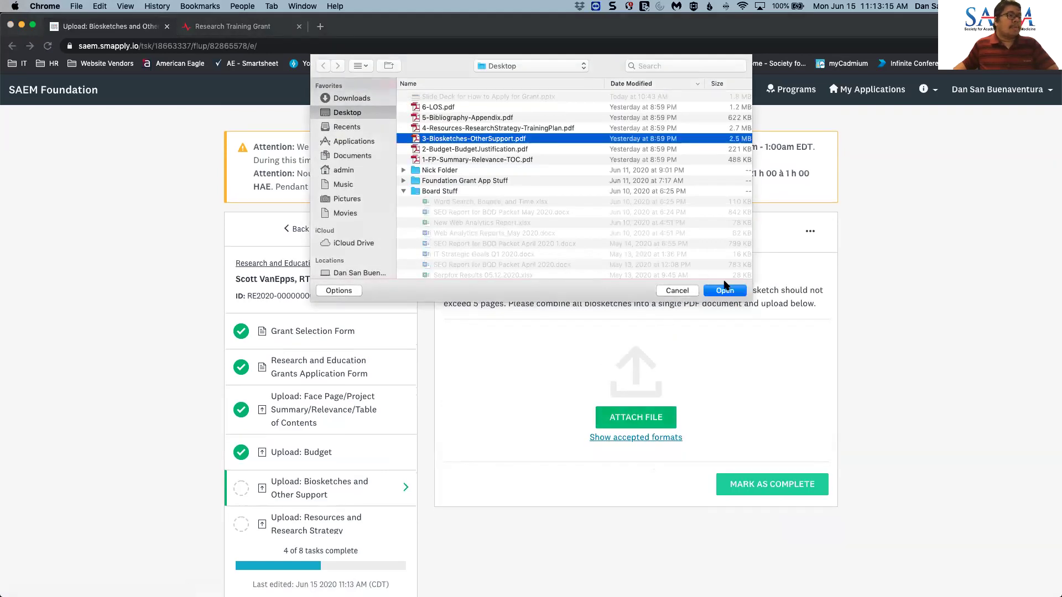
left_click(725, 290)
scroll(633, 532, "down", 2)
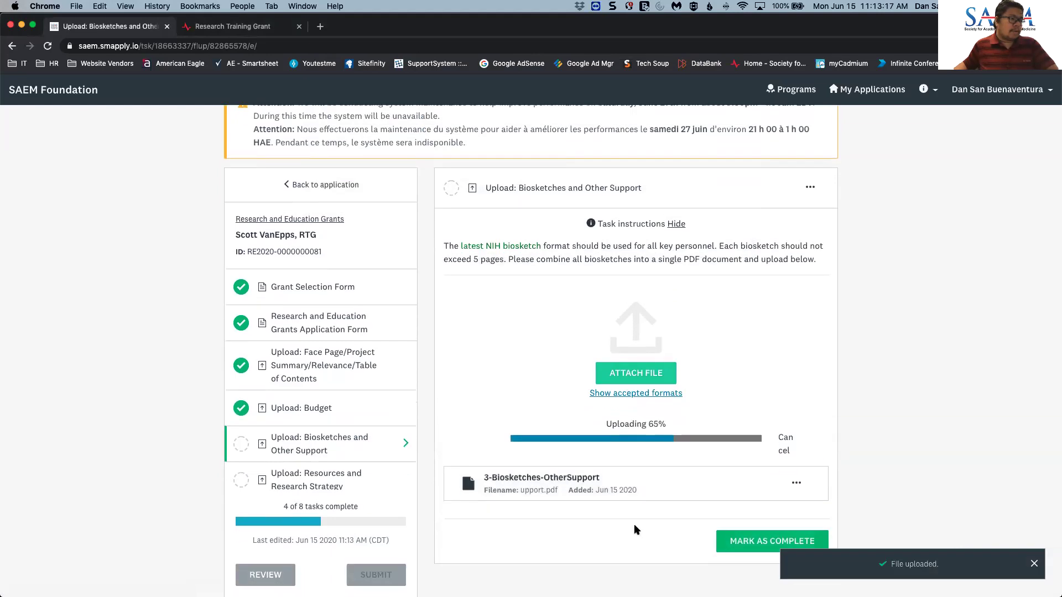
left_click(735, 513)
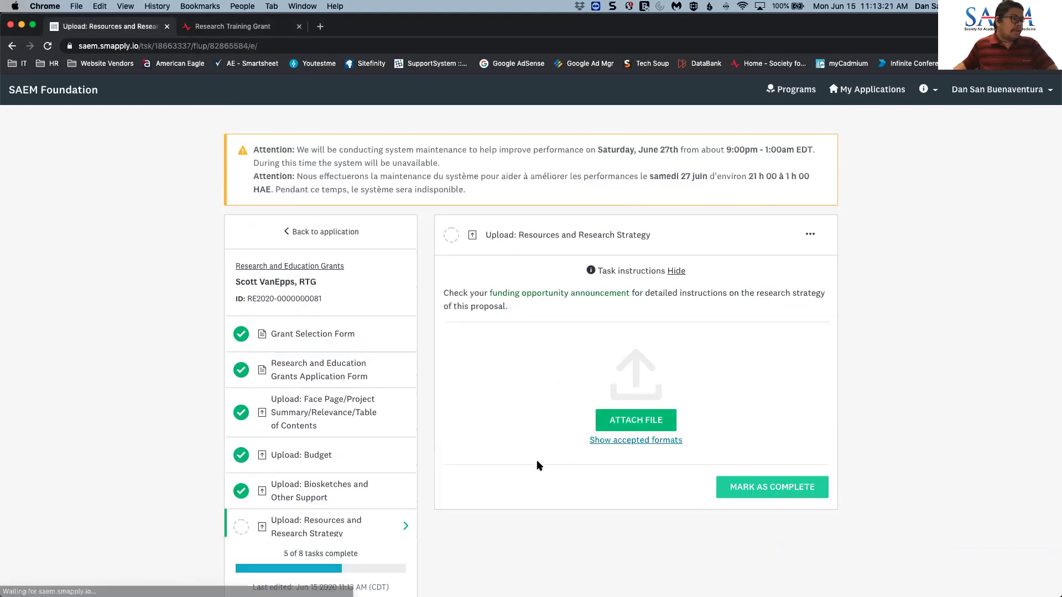
- Attach 4-Resources-ResearchStrategy-TrainingPlan.pdf to the Resources and Research Strategy task
left_click(628, 426)
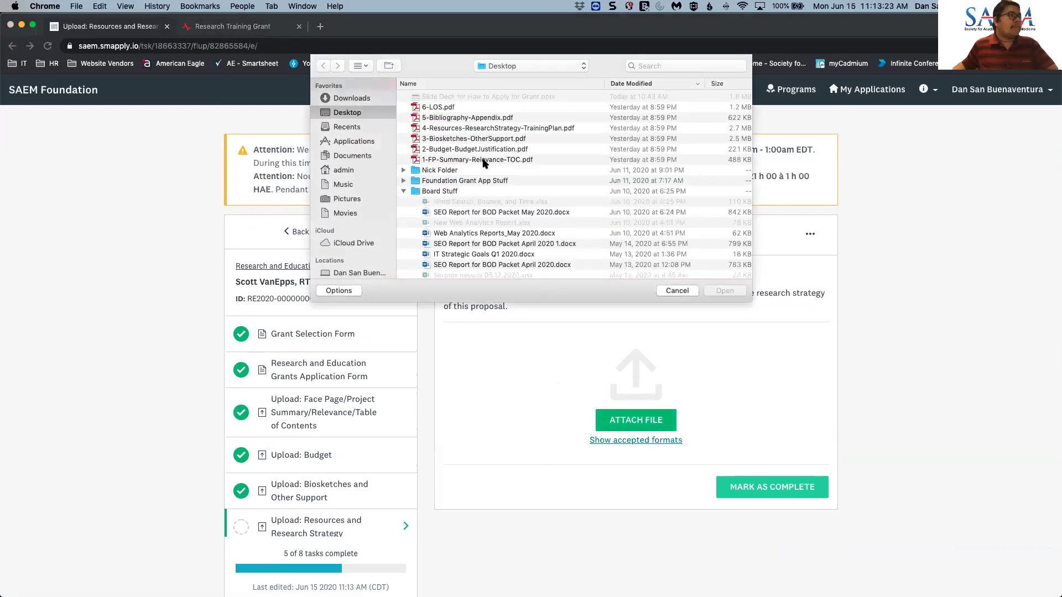
left_click(498, 130)
left_click(723, 290)
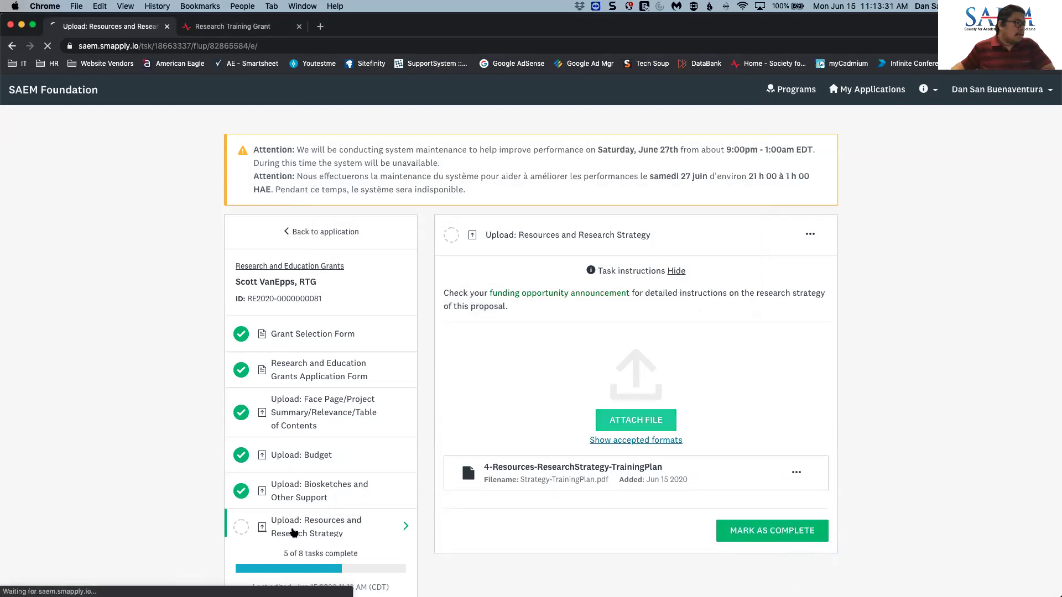
scroll(263, 430, "down", 2)
scroll(264, 430, "down", 2)
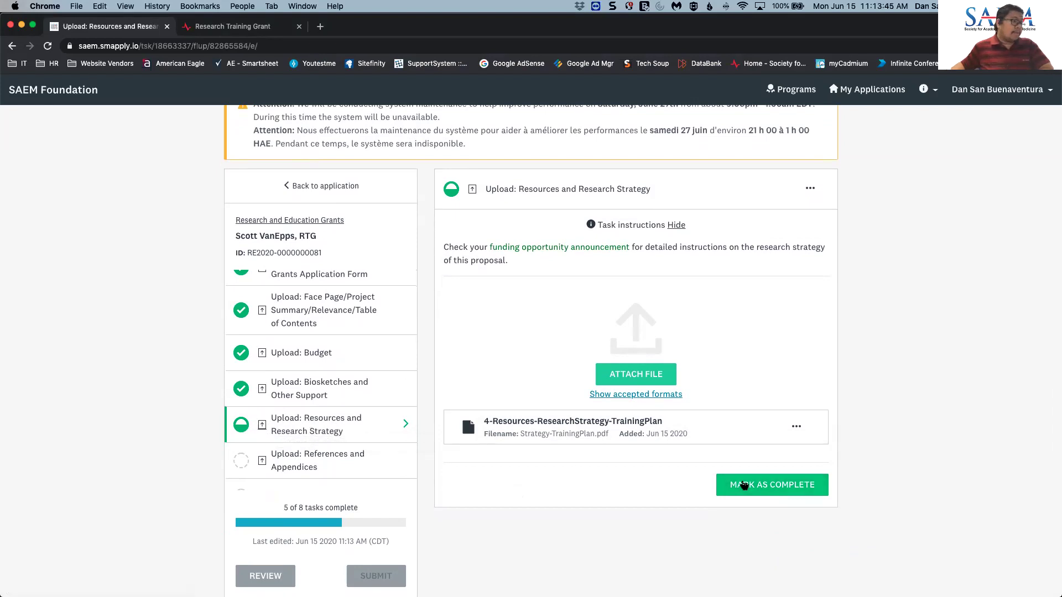
scroll(356, 469, "down", 2)
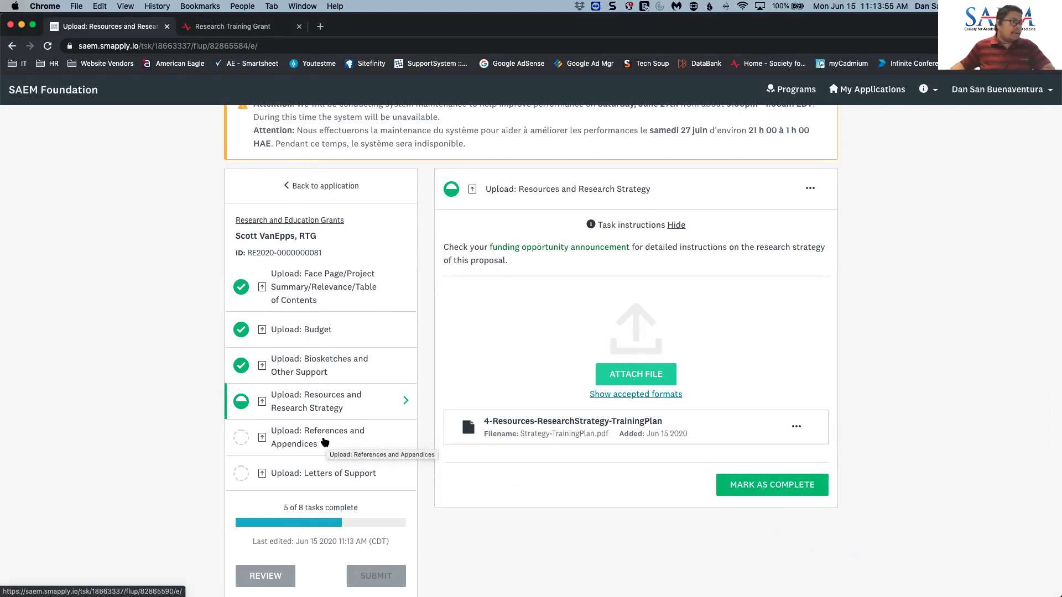
- Look over the References and Appendices task, then go to Letters of Support
left_click(325, 443)
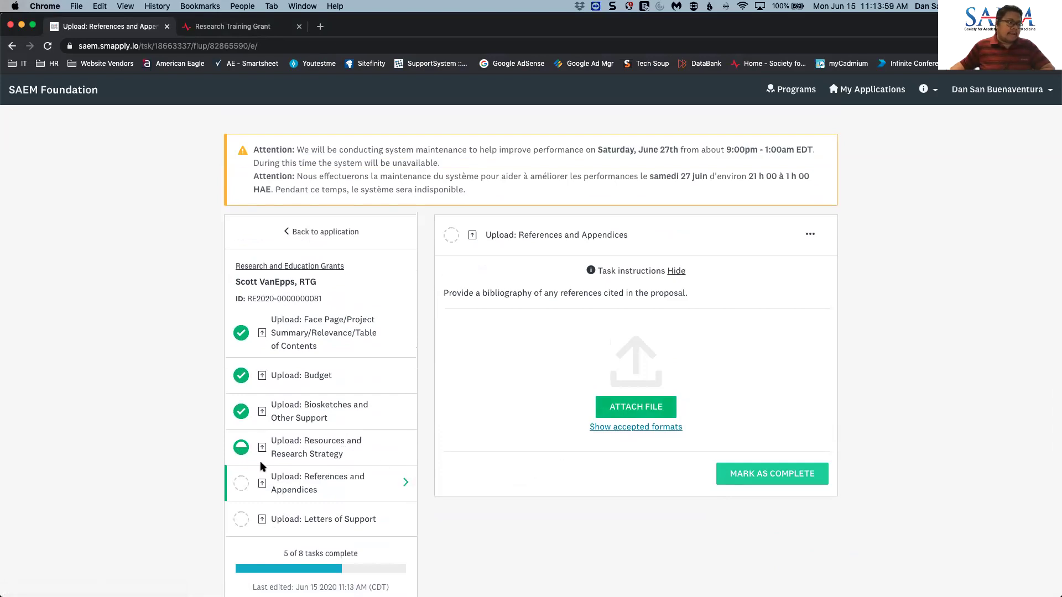
scroll(430, 458, "down", 2)
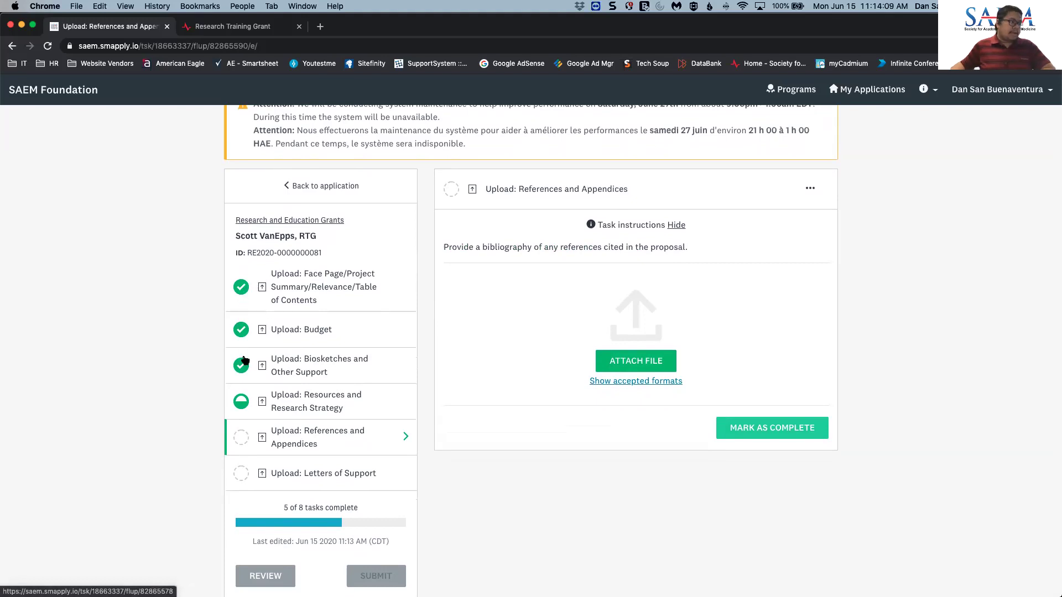
scroll(245, 365, "up", 3)
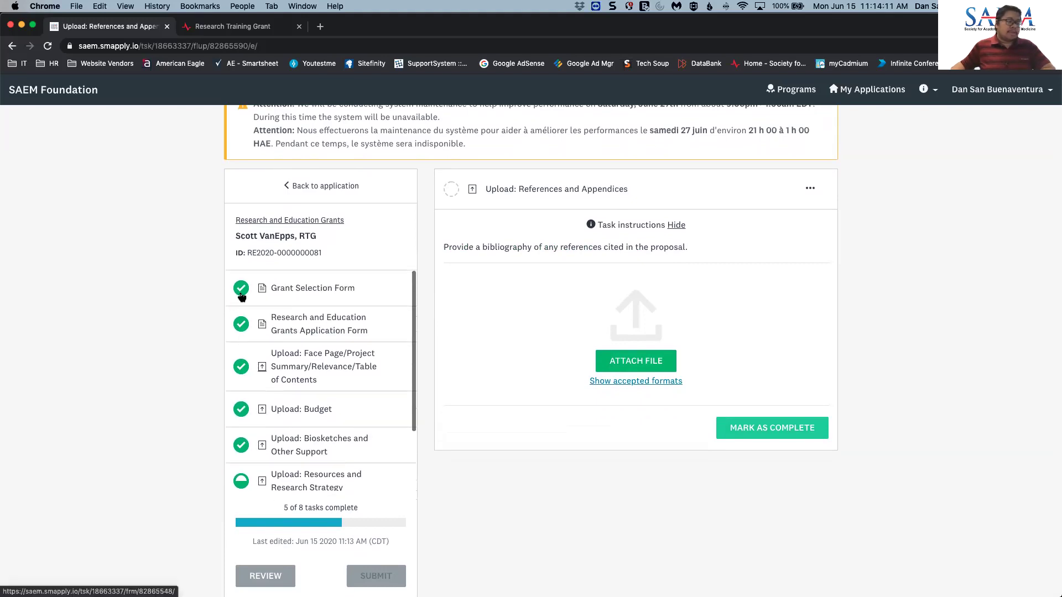
scroll(265, 327, "down", 2)
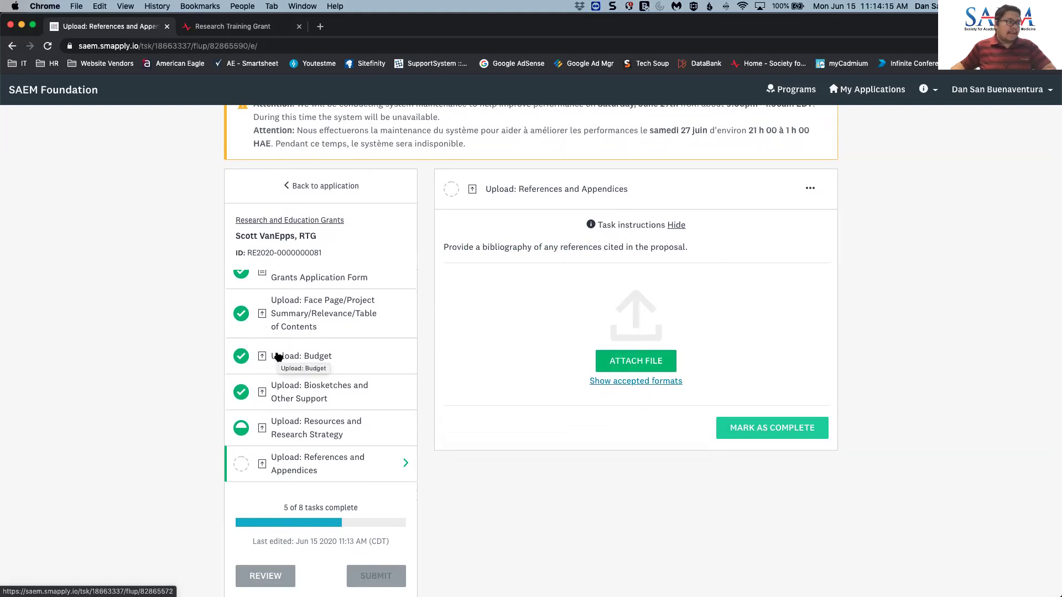
scroll(276, 356, "down", 1)
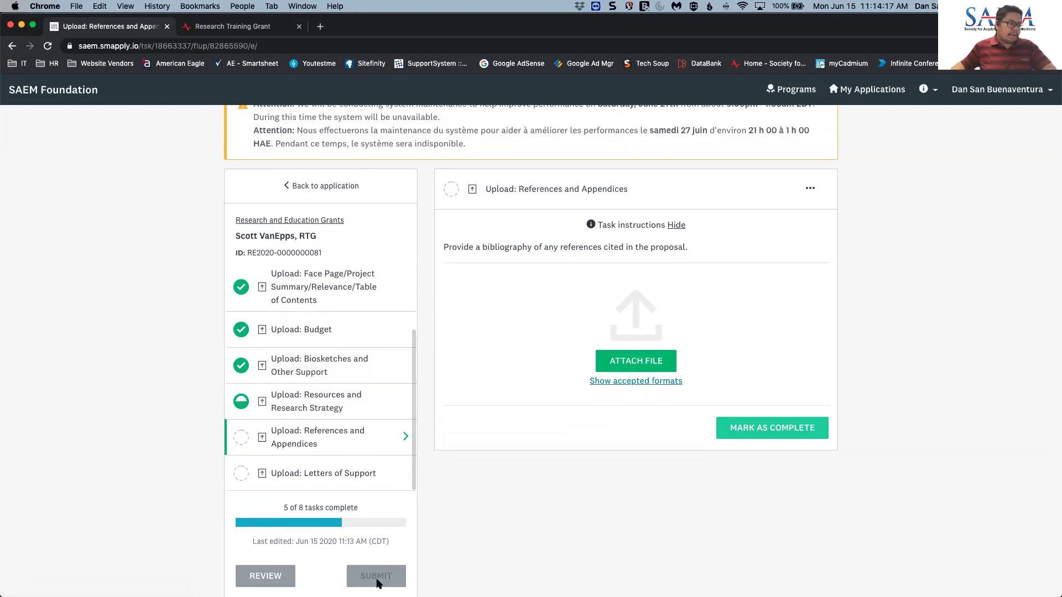
scroll(381, 564, "down", 1)
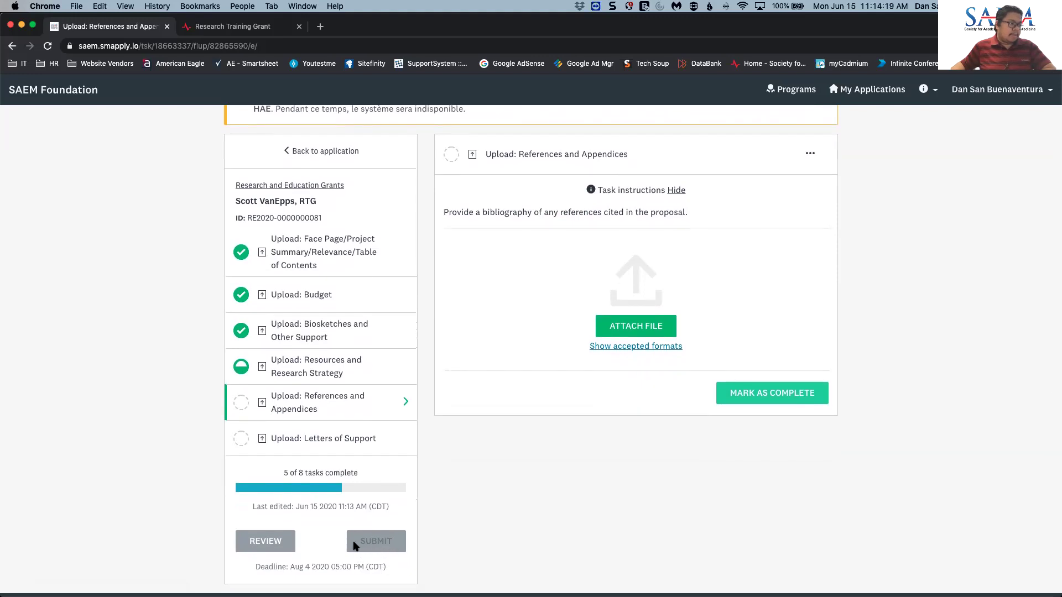
scroll(384, 541, "up", 1)
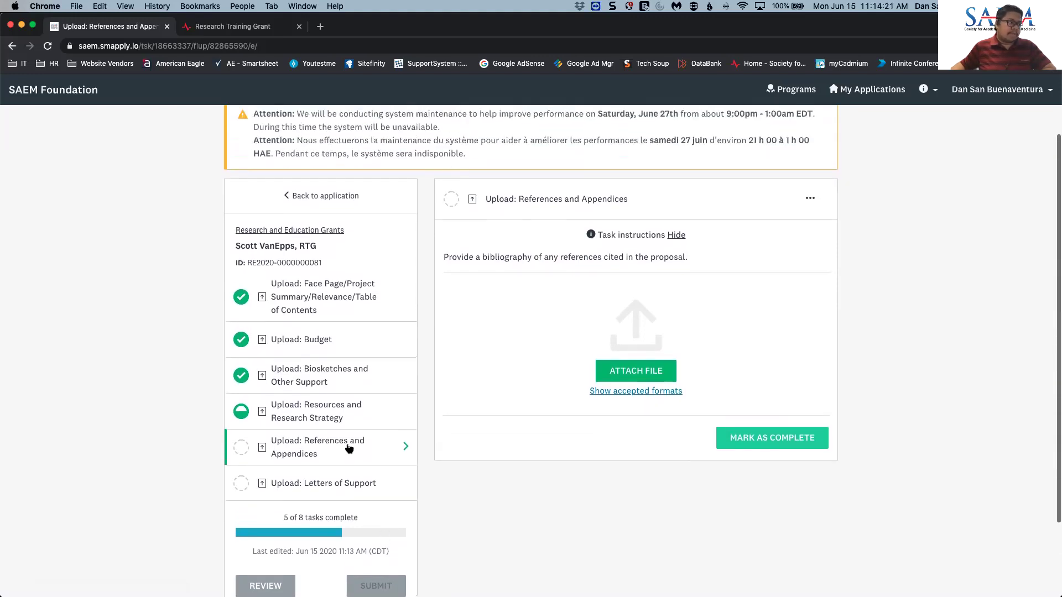
scroll(338, 460, "down", 2)
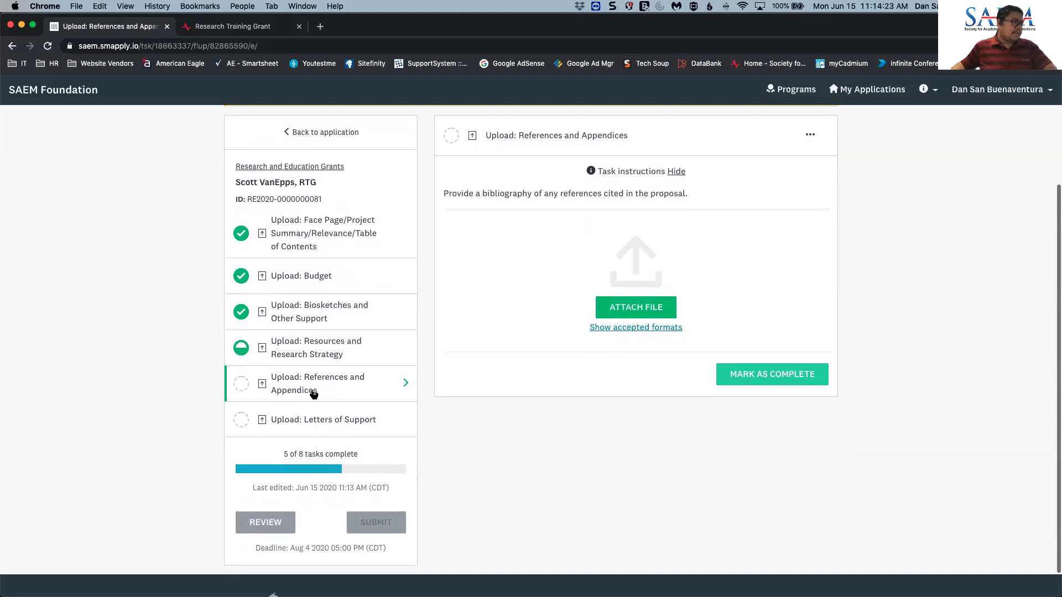
left_click(330, 419)
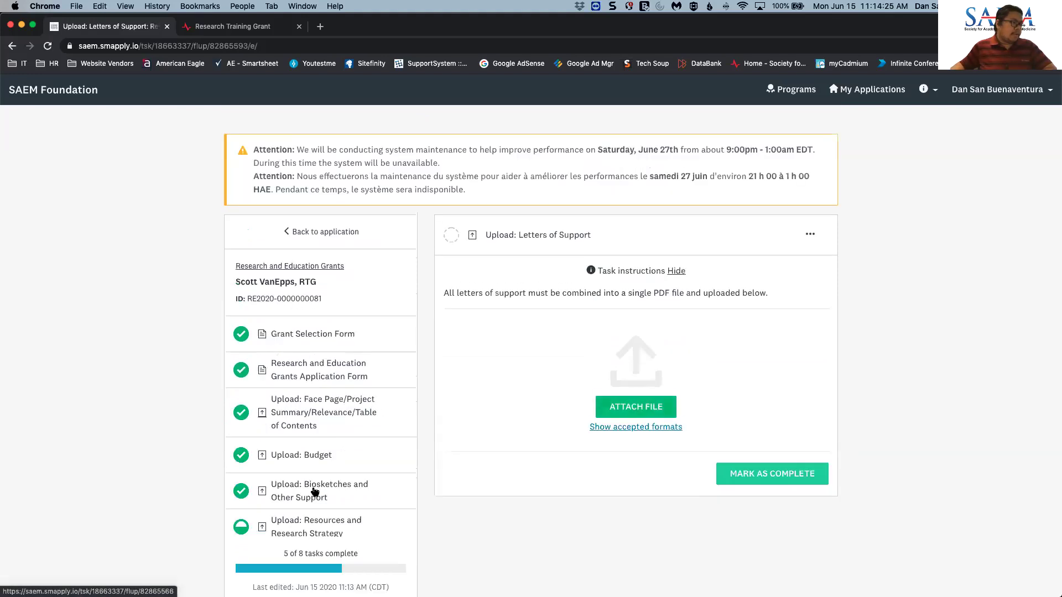
- Attach 6-LOS.pdf to the Letters of Support task
scroll(314, 492, "down", 3)
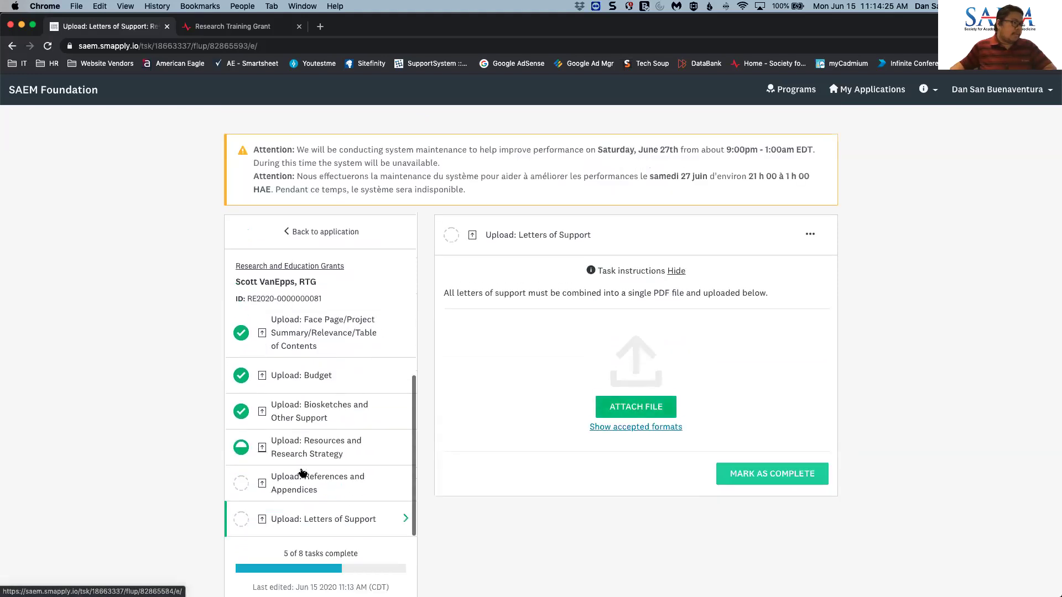
left_click(624, 409)
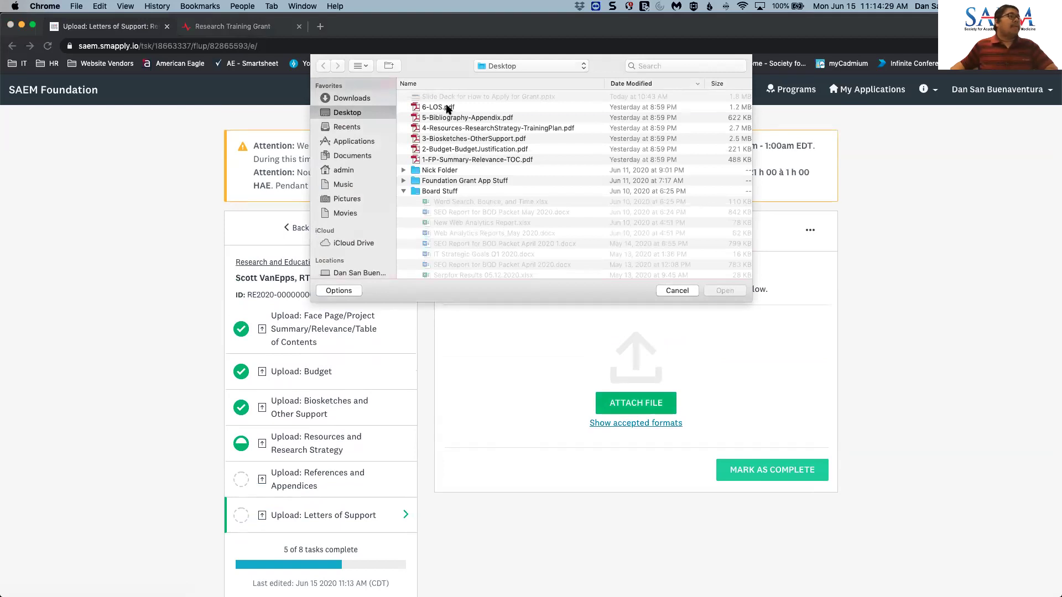
left_click(443, 107)
left_click(725, 290)
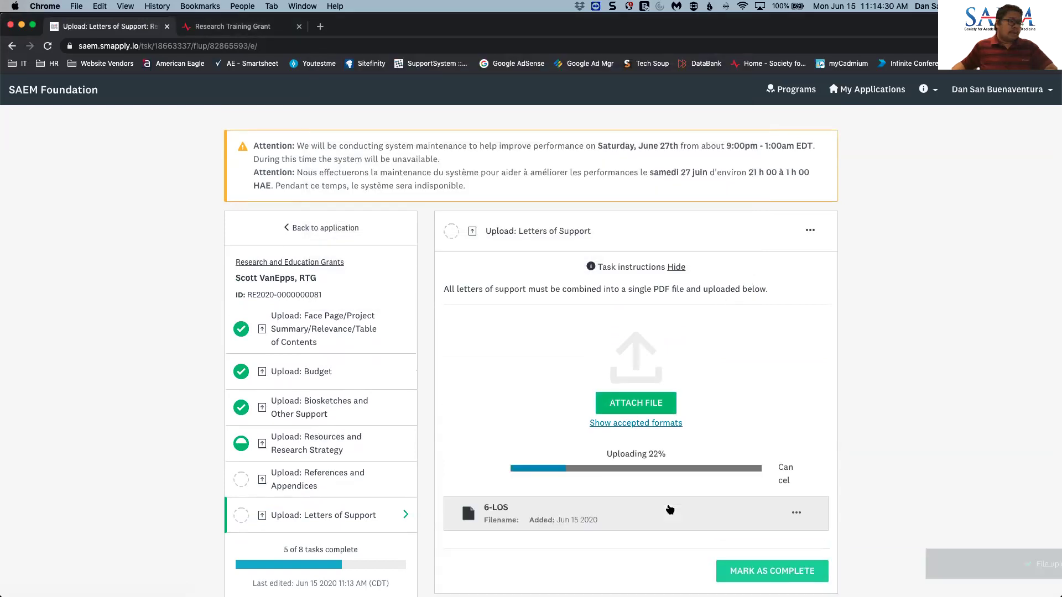
scroll(669, 506, "down", 1)
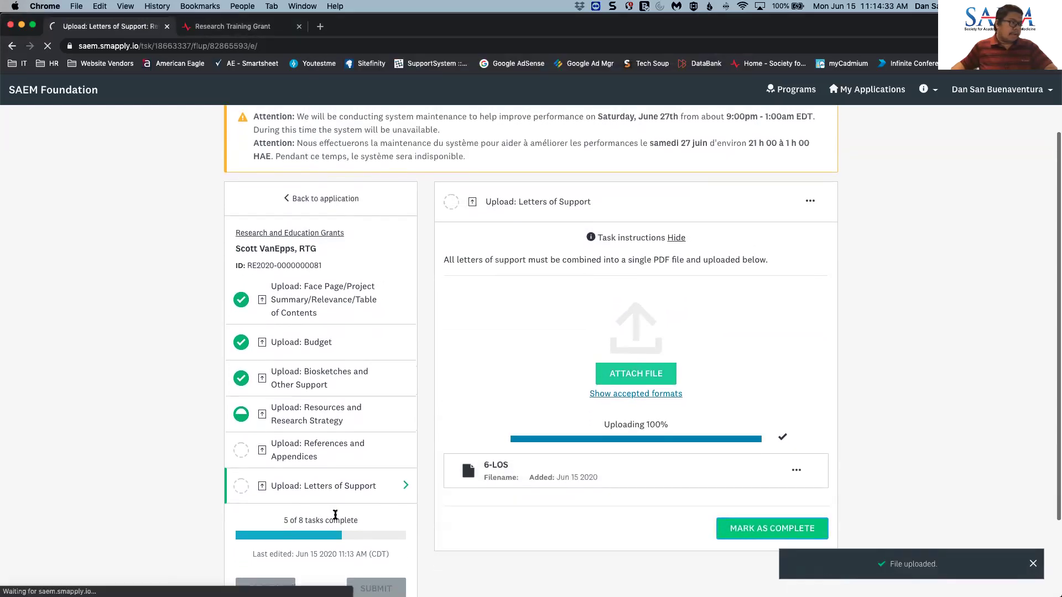
scroll(329, 519, "down", 3)
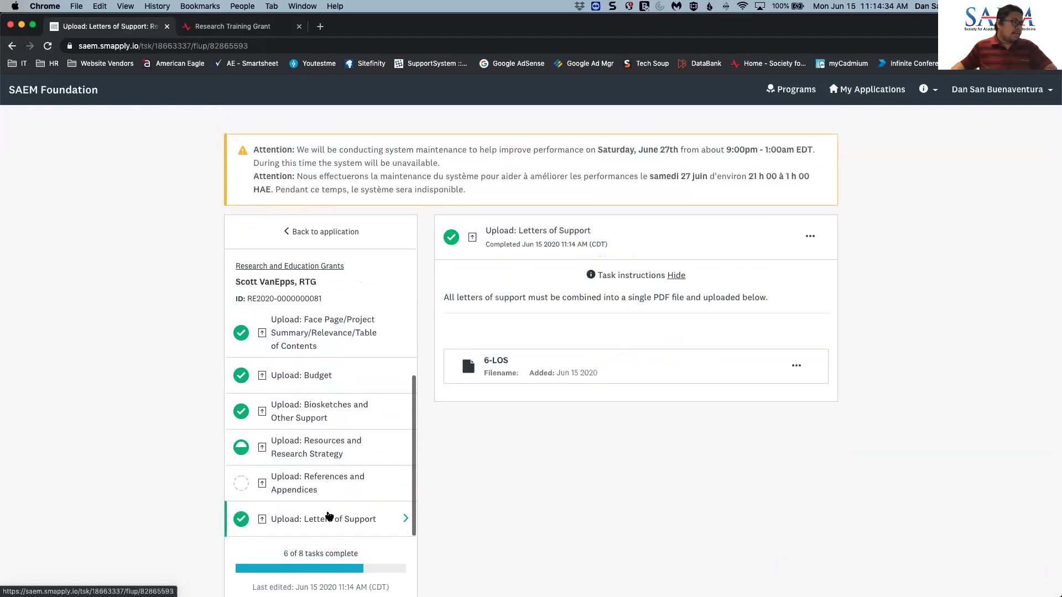
- Attach 5-Bibliography-Appendix.pdf to the References and Appendices task
left_click(301, 478)
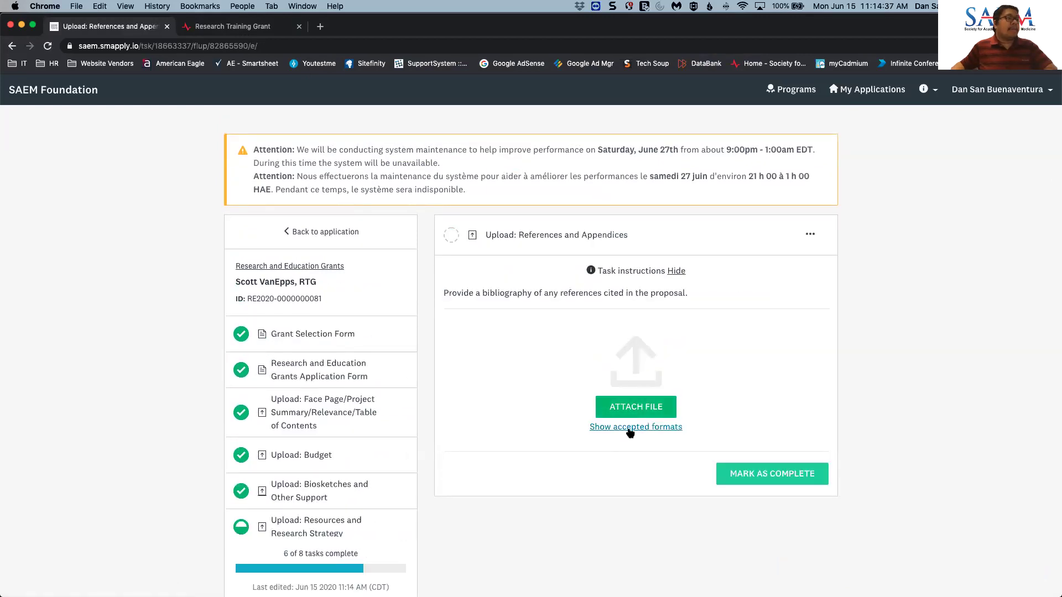
left_click(633, 408)
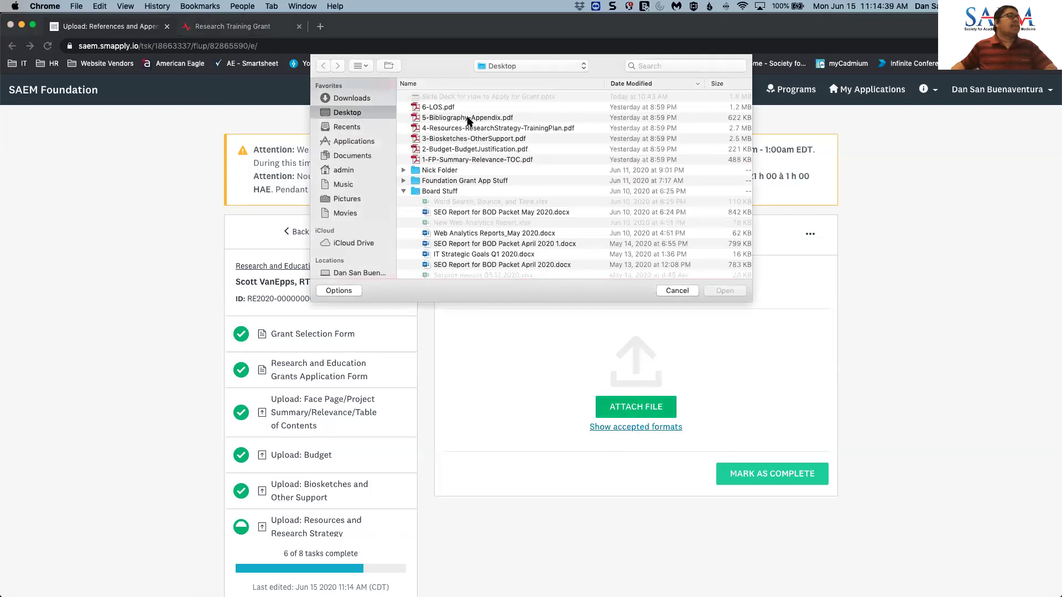
left_click(469, 119)
left_click(721, 291)
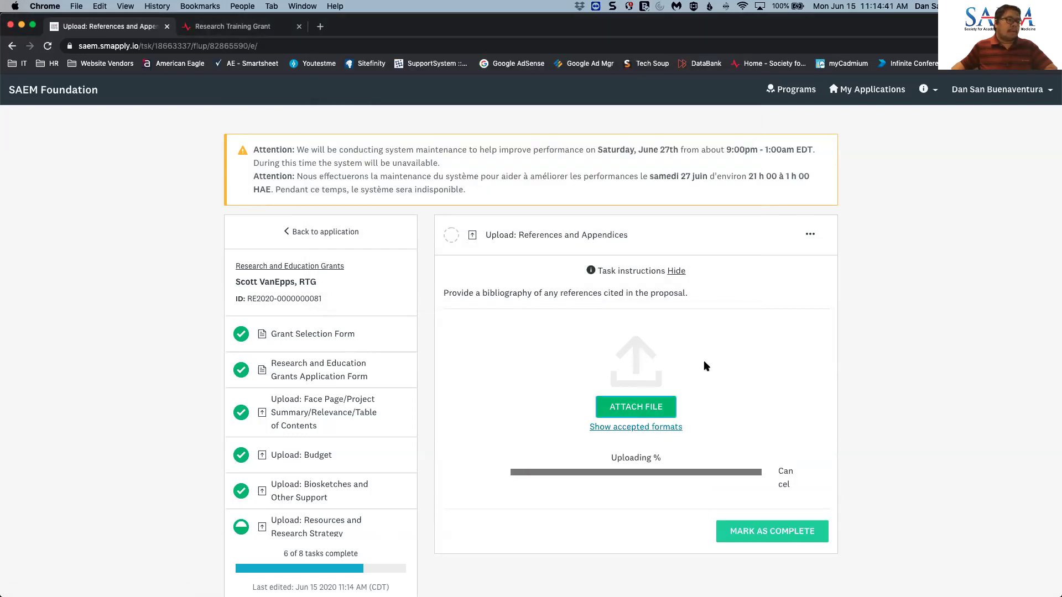
scroll(747, 464, "down", 2)
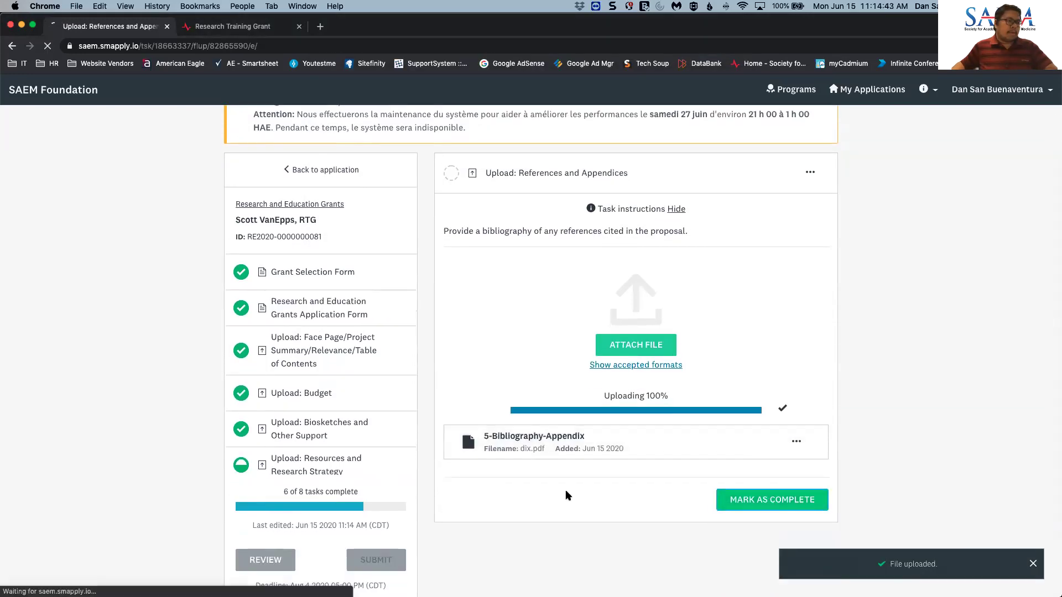
scroll(334, 468, "down", 3)
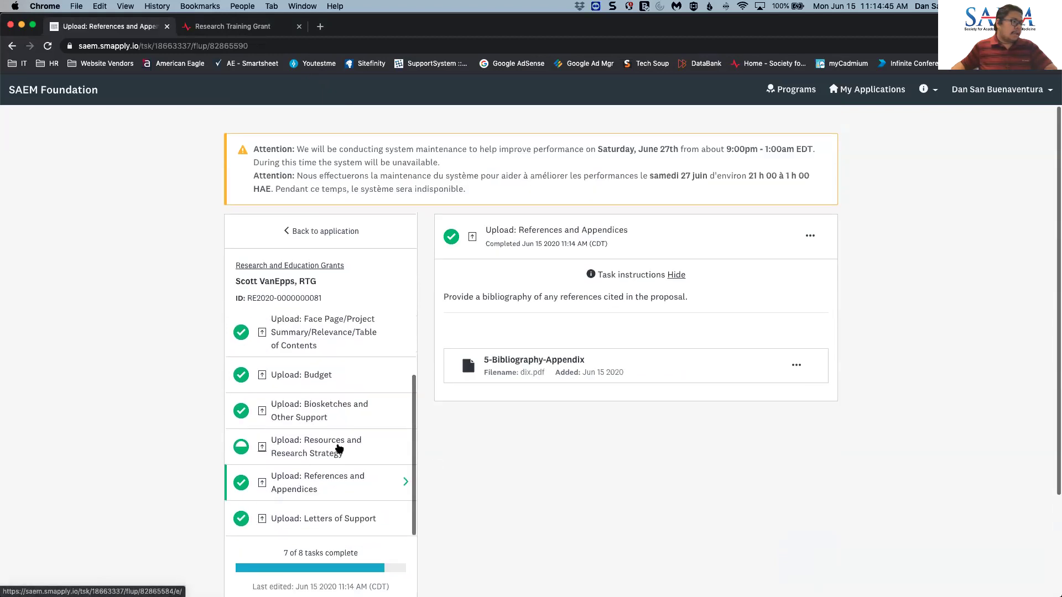
- Remove the previously uploaded training plan file from the Resources and Research Strategy task
left_click(378, 457)
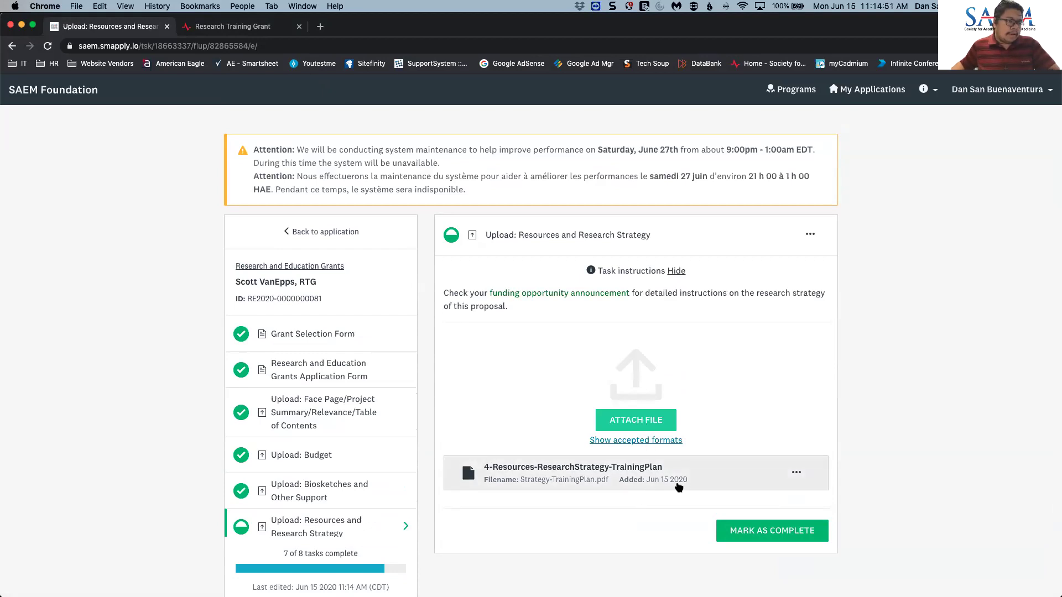
left_click(796, 475)
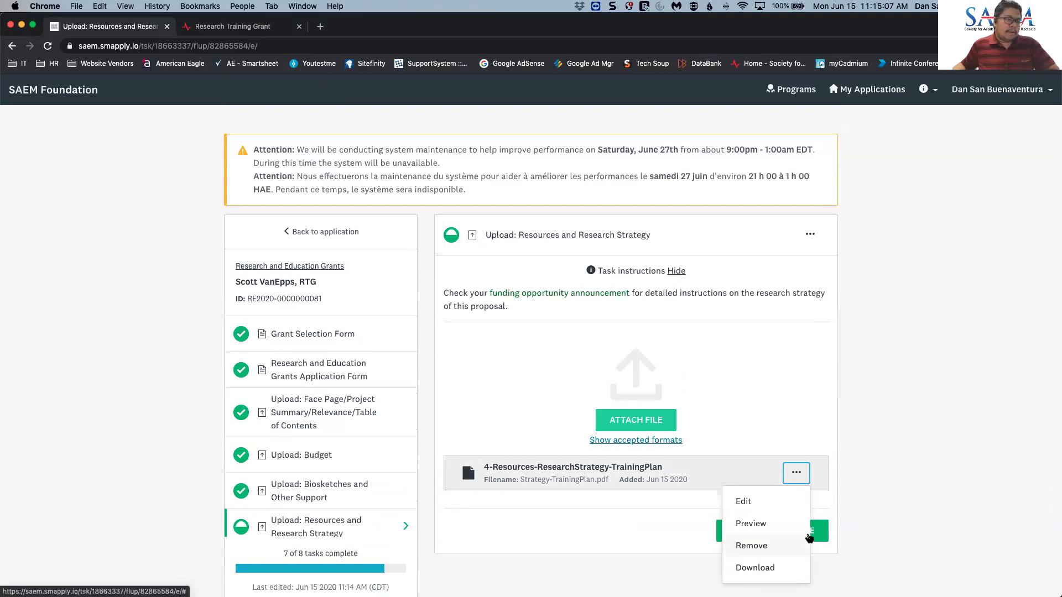
left_click(784, 547)
left_click(691, 389)
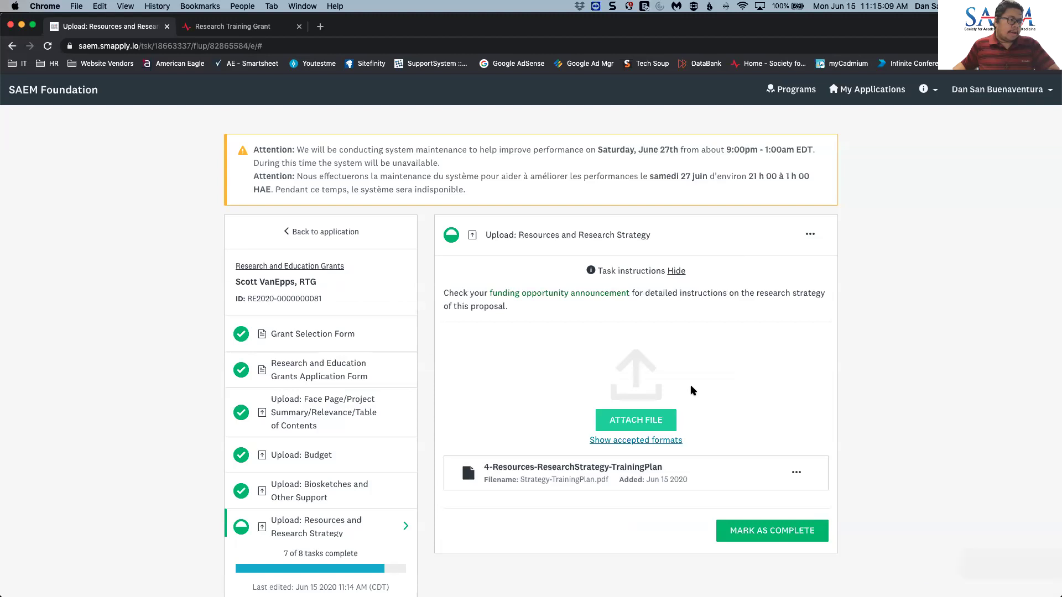
- Attach 4-Resources-ResearchStrategy-TrainingPlan.pdf and mark the task complete
left_click(645, 425)
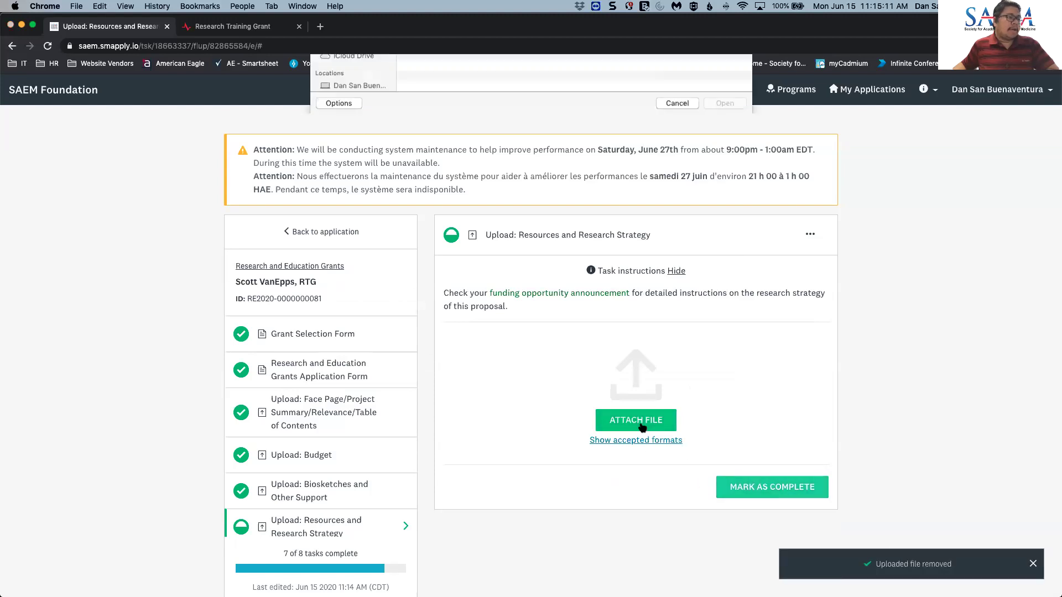
left_click(476, 129)
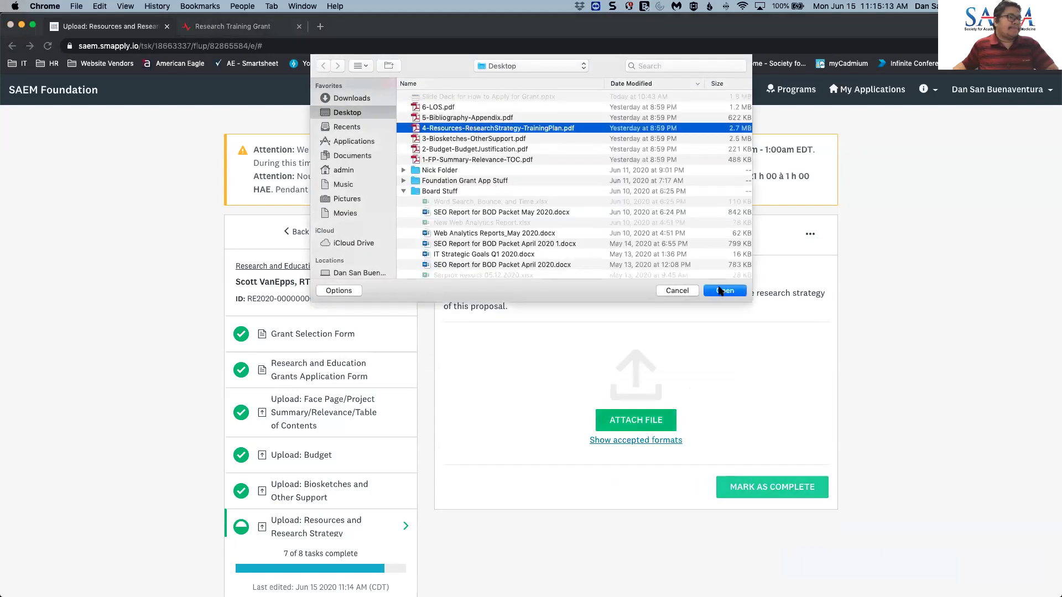
left_click(724, 292)
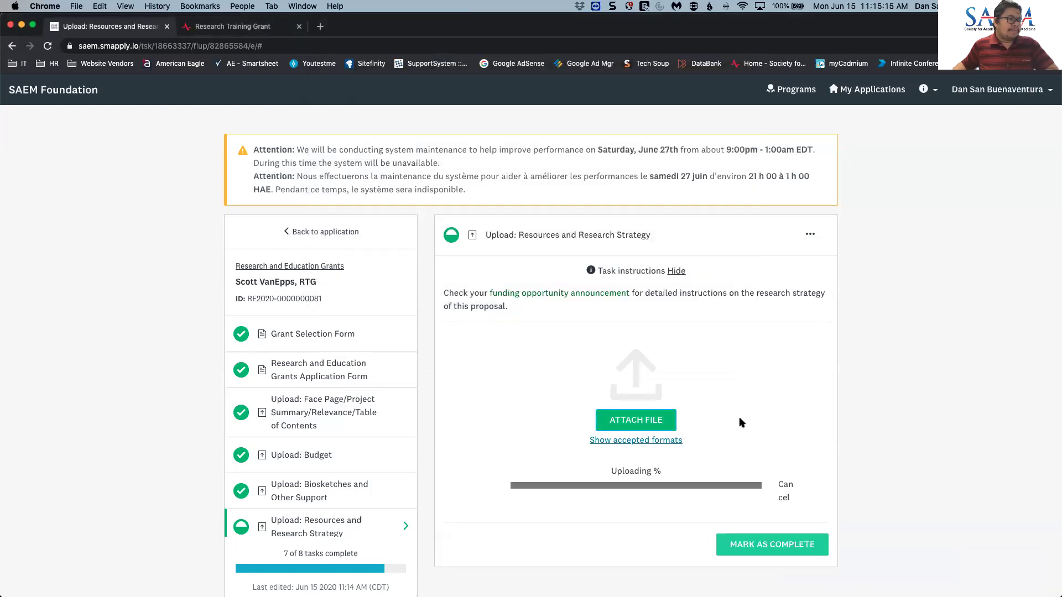
scroll(785, 459, "down", 2)
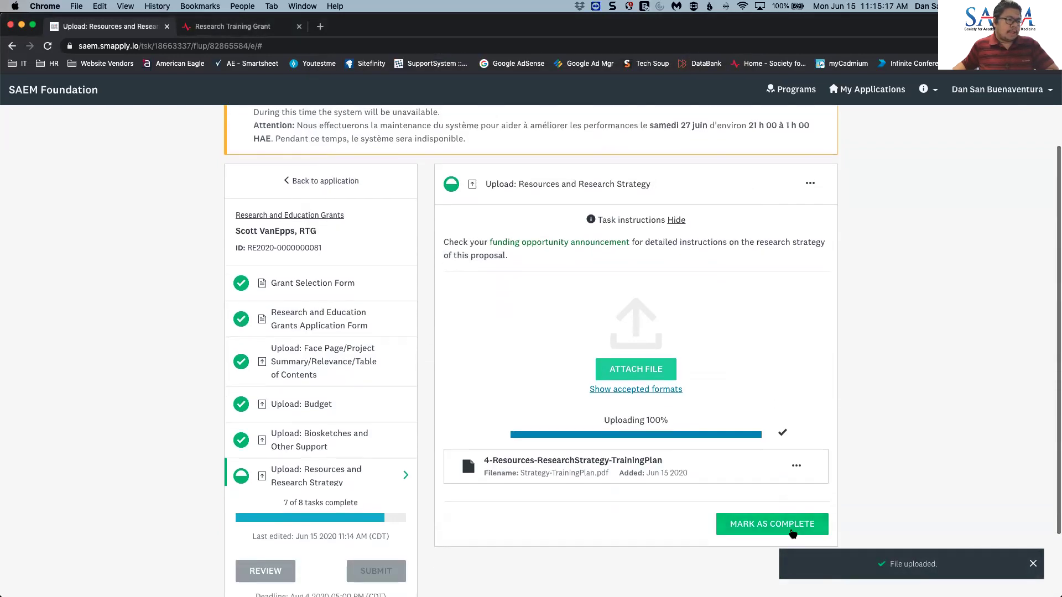
left_click(755, 520)
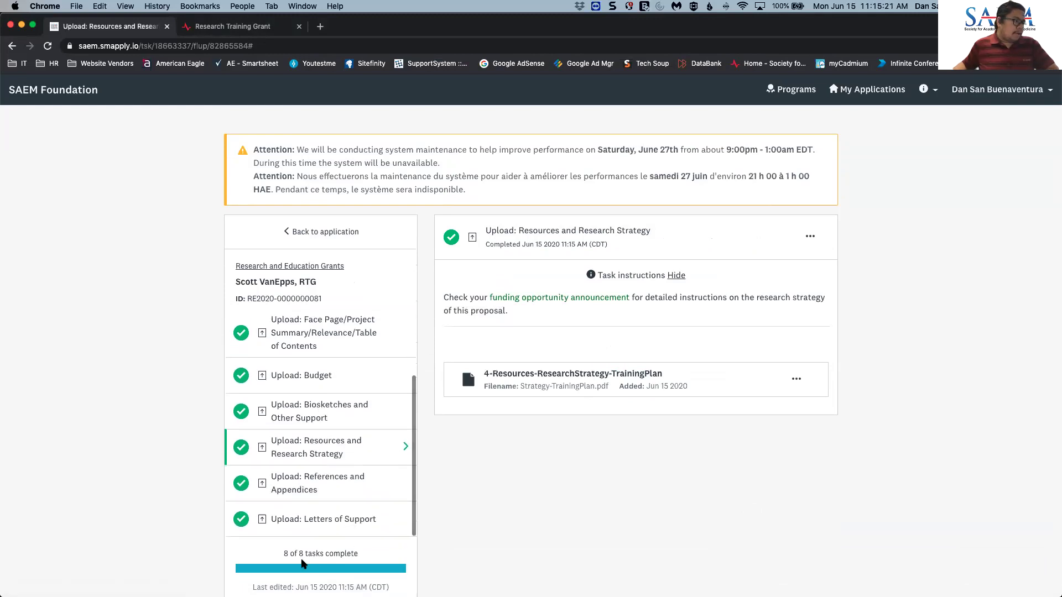
scroll(398, 552, "down", 3)
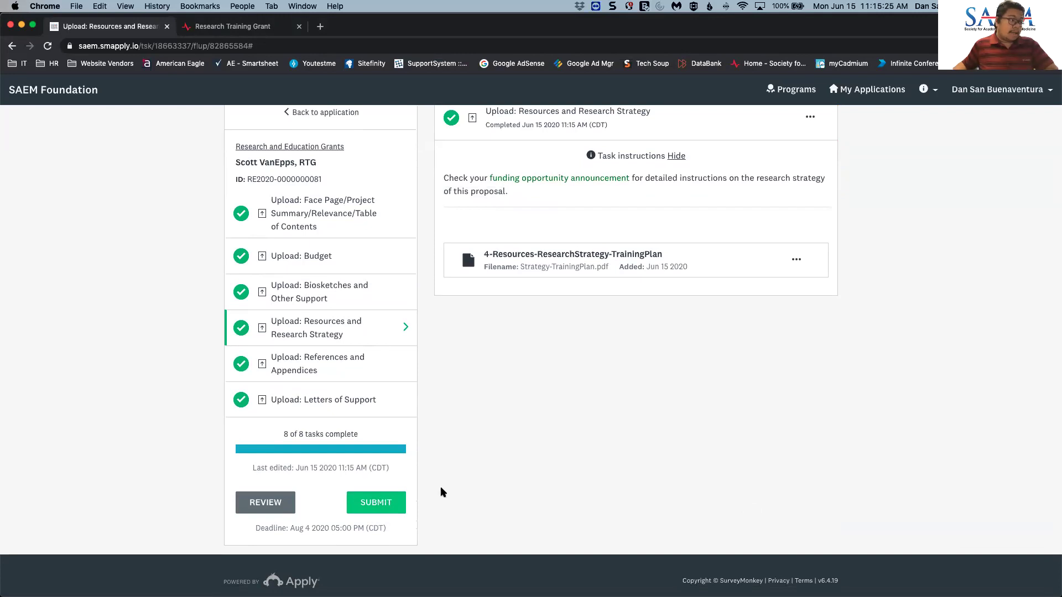
scroll(474, 479, "up", 2)
scroll(301, 366, "up", 3)
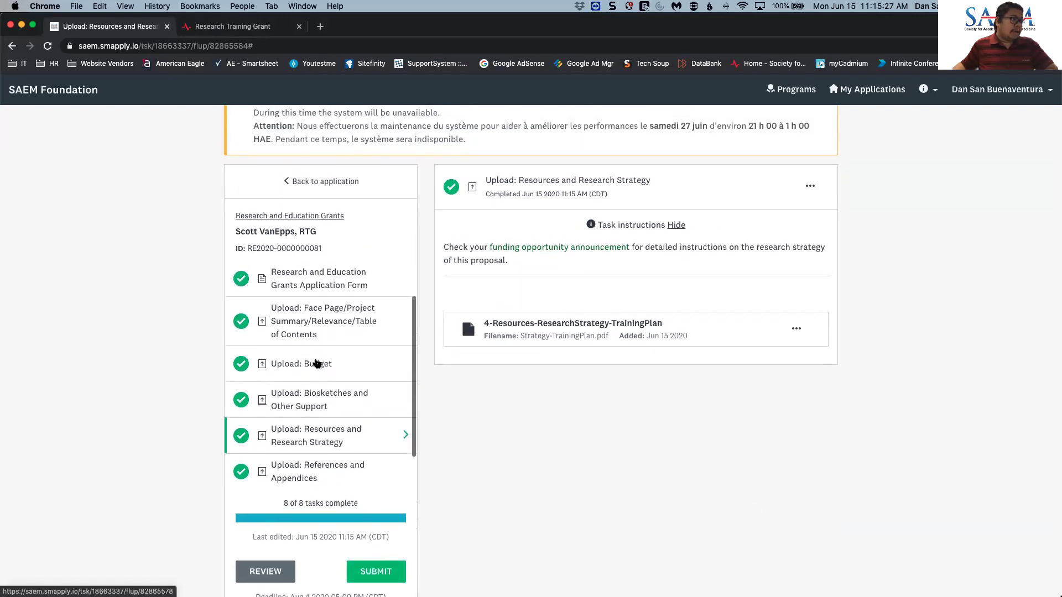
left_click(266, 572)
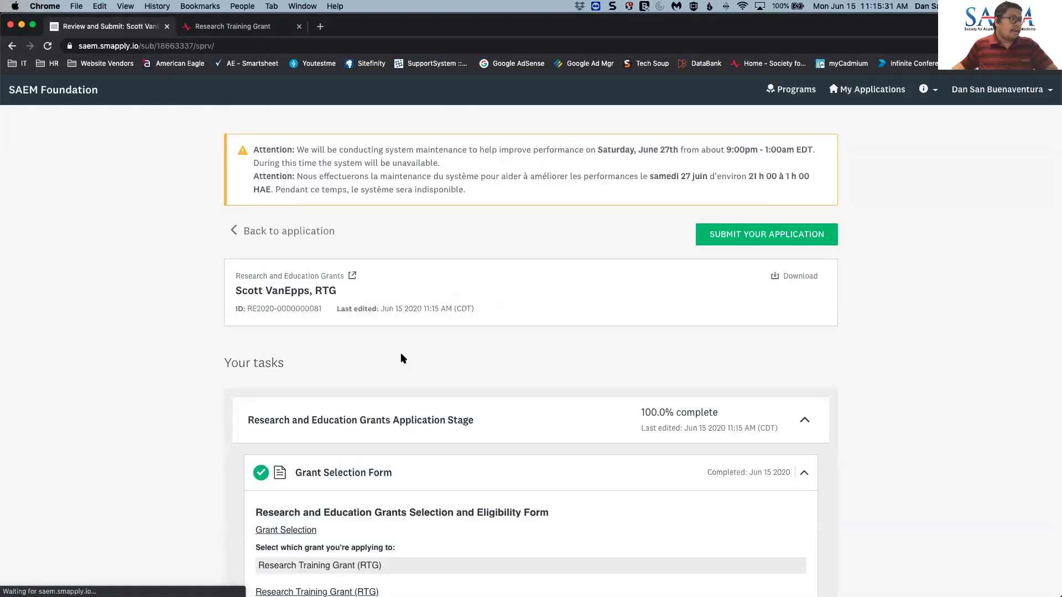
scroll(401, 348, "down", 3)
scroll(415, 354, "down", 5)
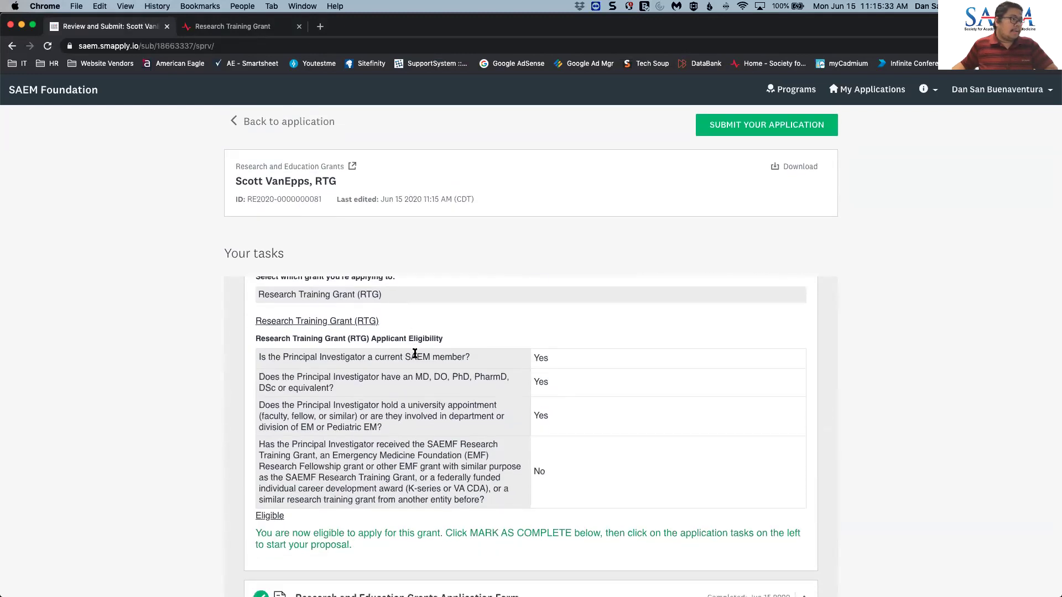
scroll(420, 362, "up", 7)
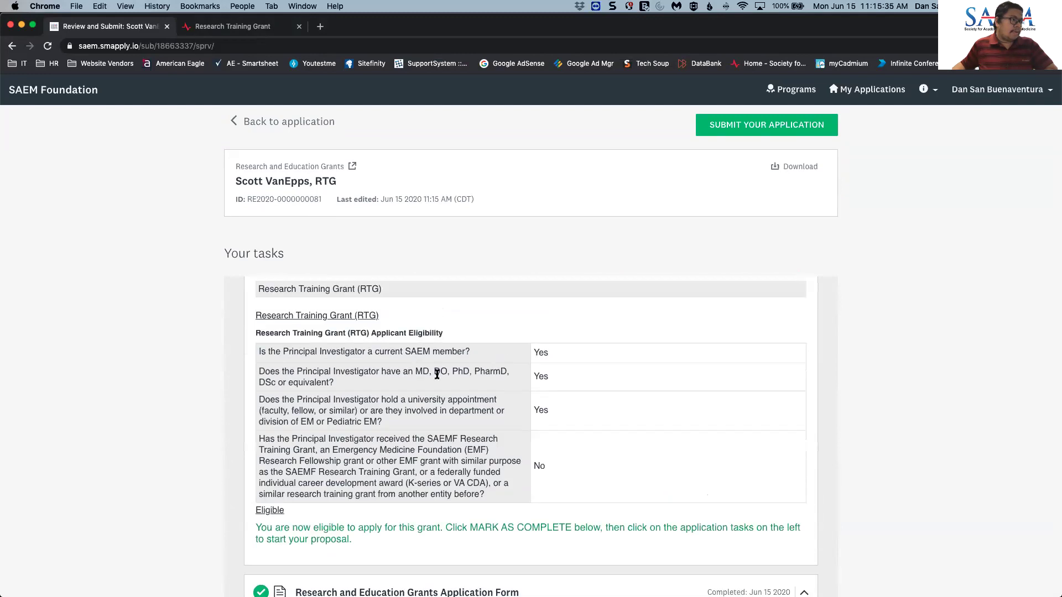
scroll(450, 390, "down", 10)
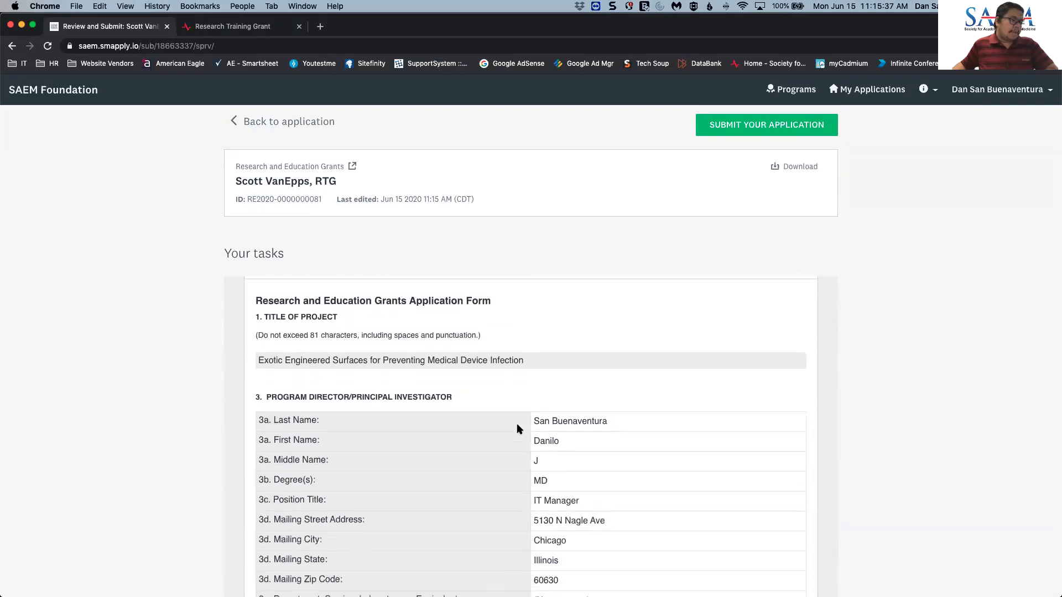
scroll(515, 423, "down", 12)
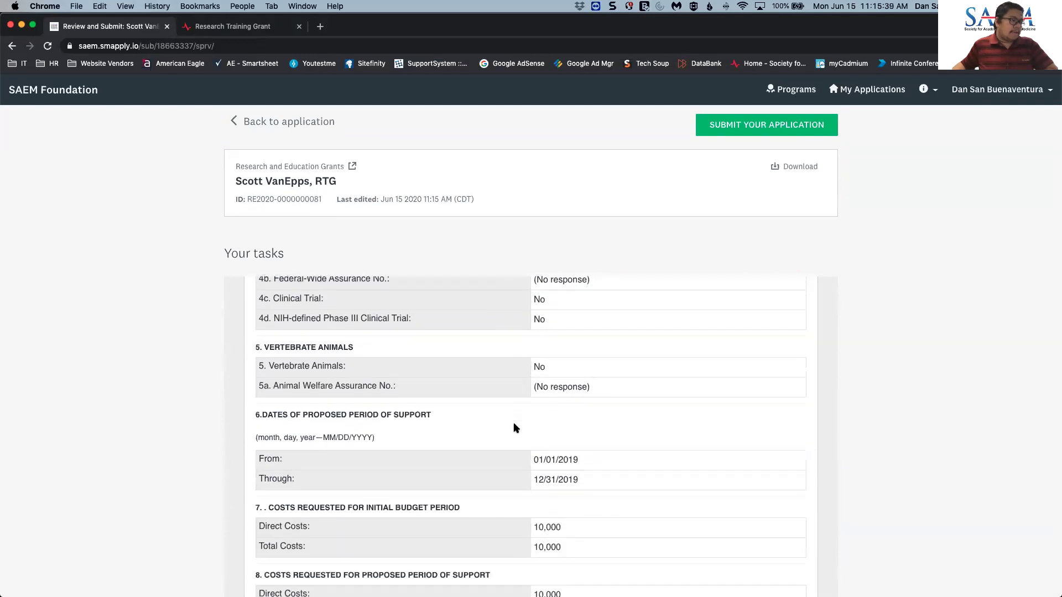
scroll(513, 423, "down", 14)
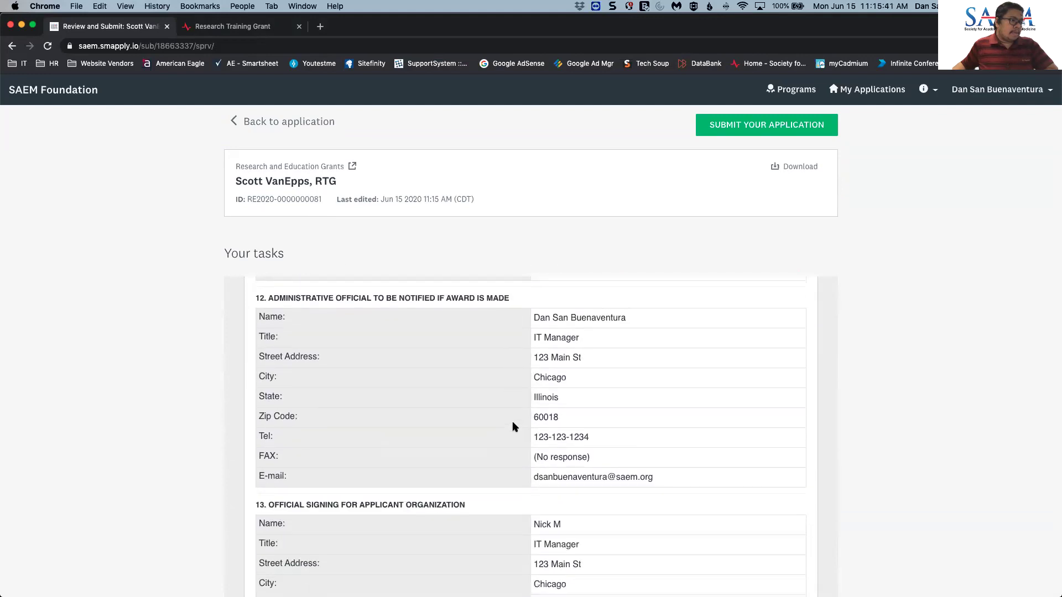
scroll(732, 450, "down", 6)
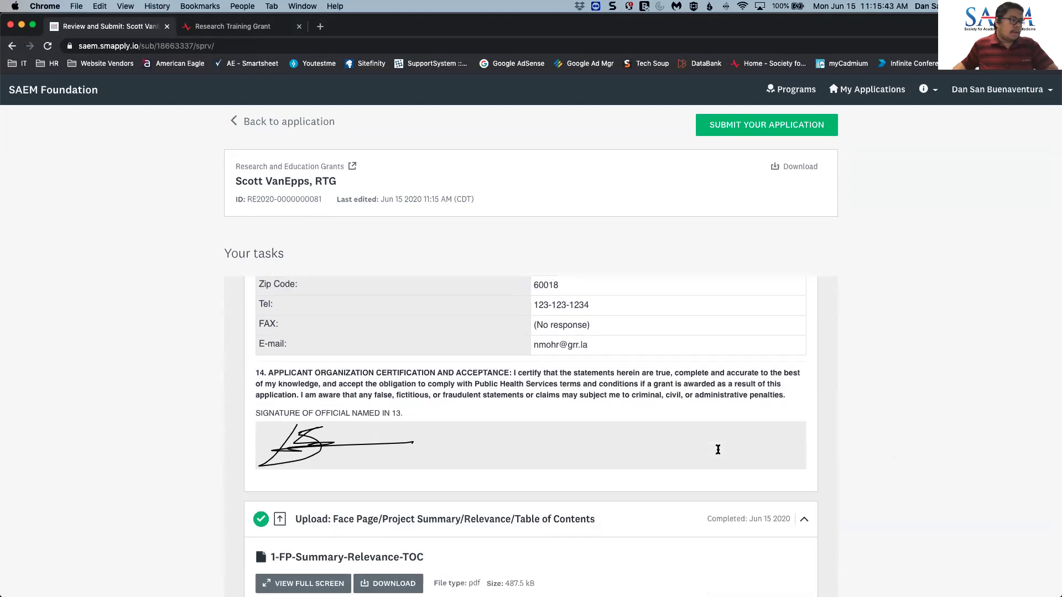
scroll(719, 452, "down", 4)
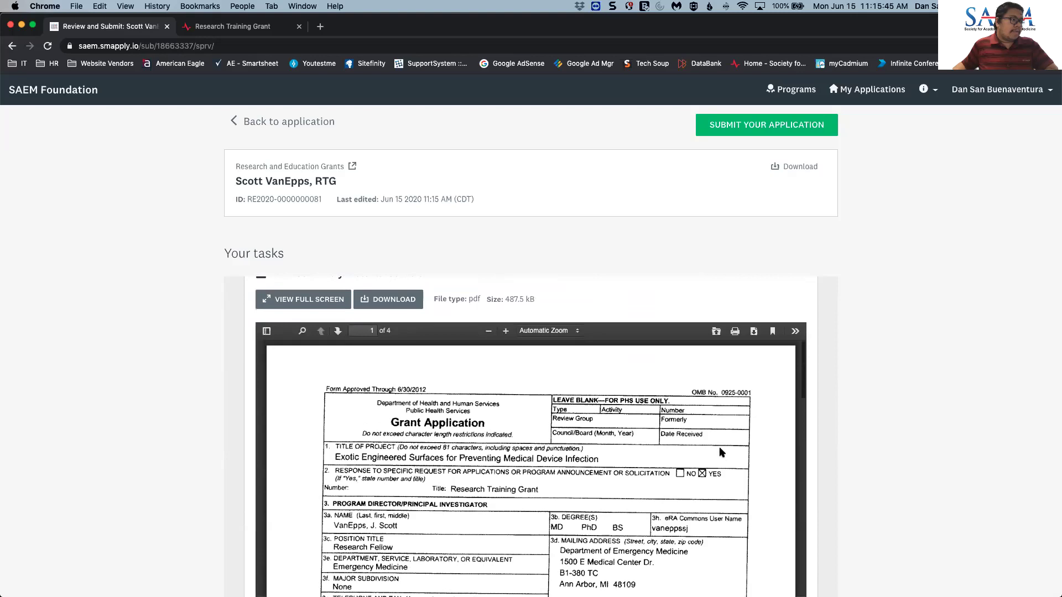
scroll(721, 452, "down", 10)
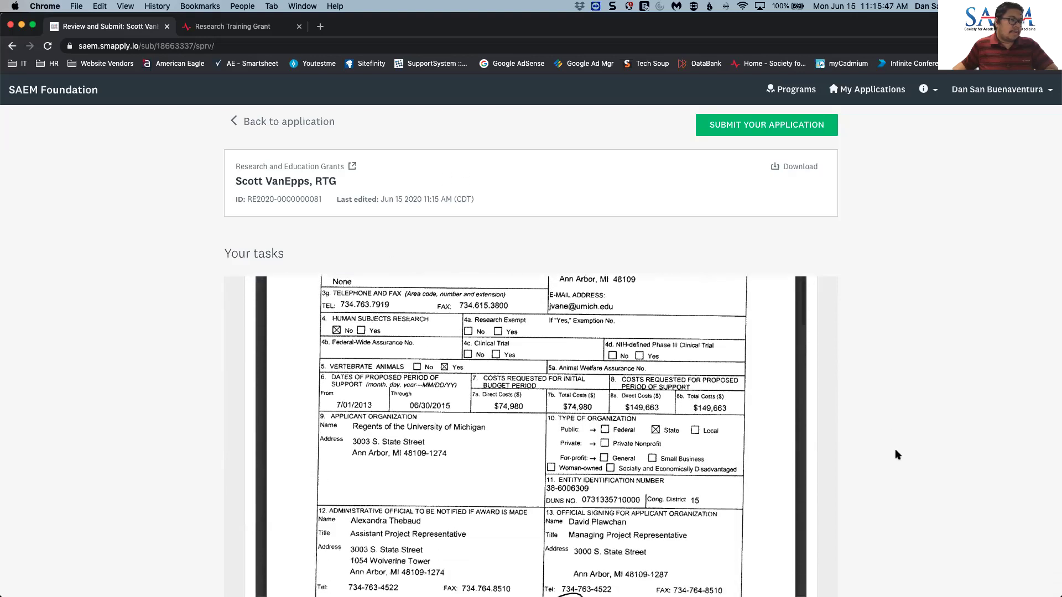
scroll(896, 451, "down", 4)
scroll(897, 452, "down", 10)
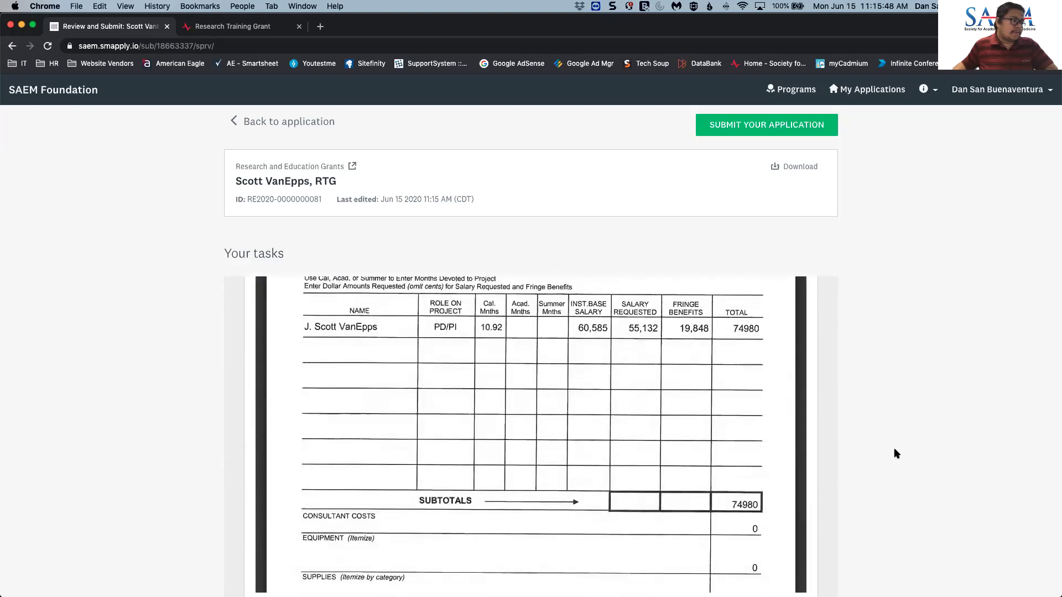
scroll(894, 448, "down", 15)
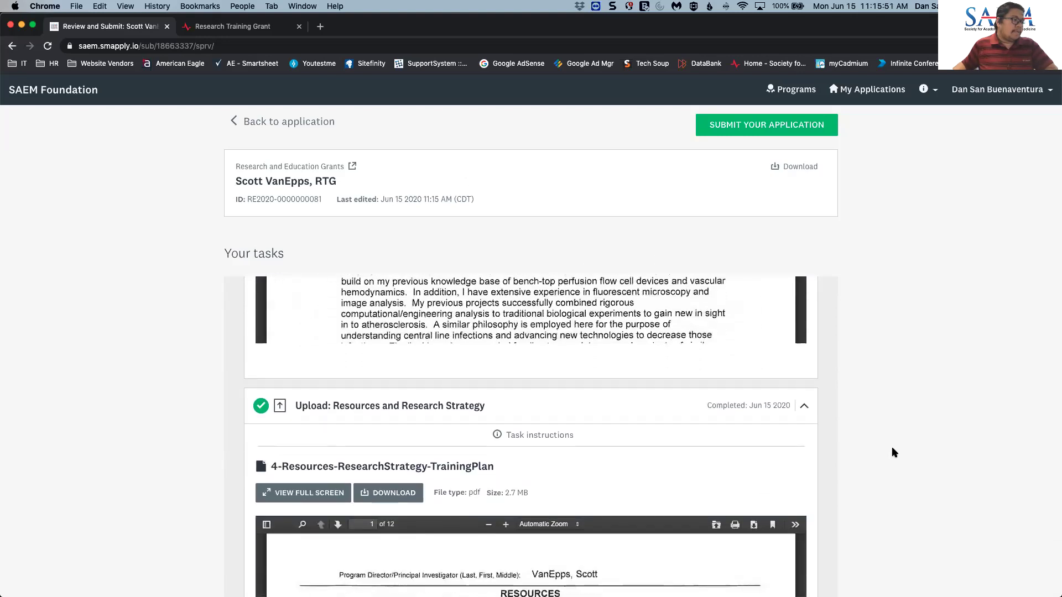
scroll(894, 451, "down", 15)
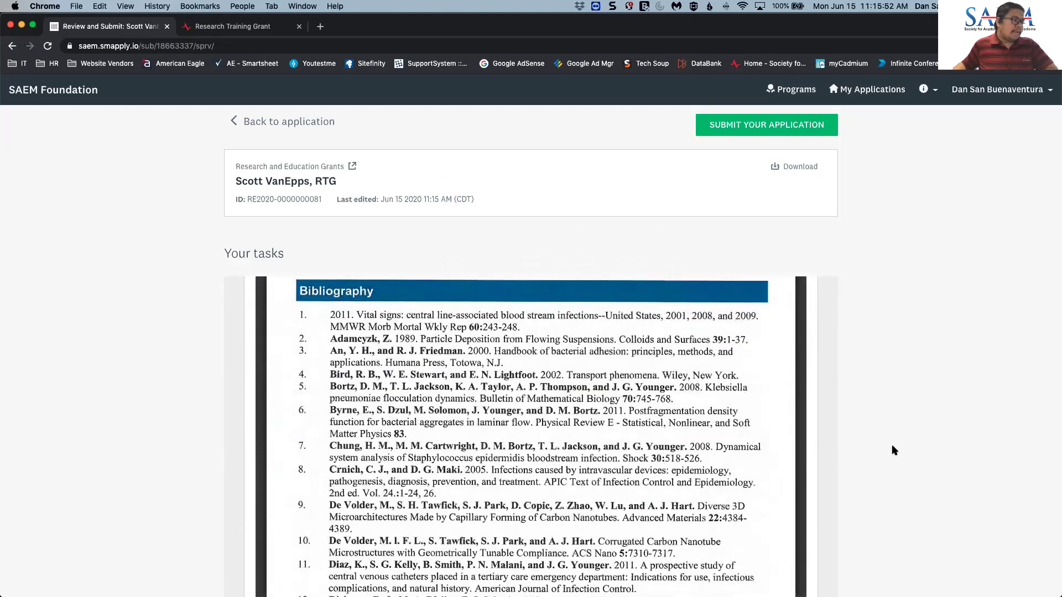
scroll(895, 451, "down", 10)
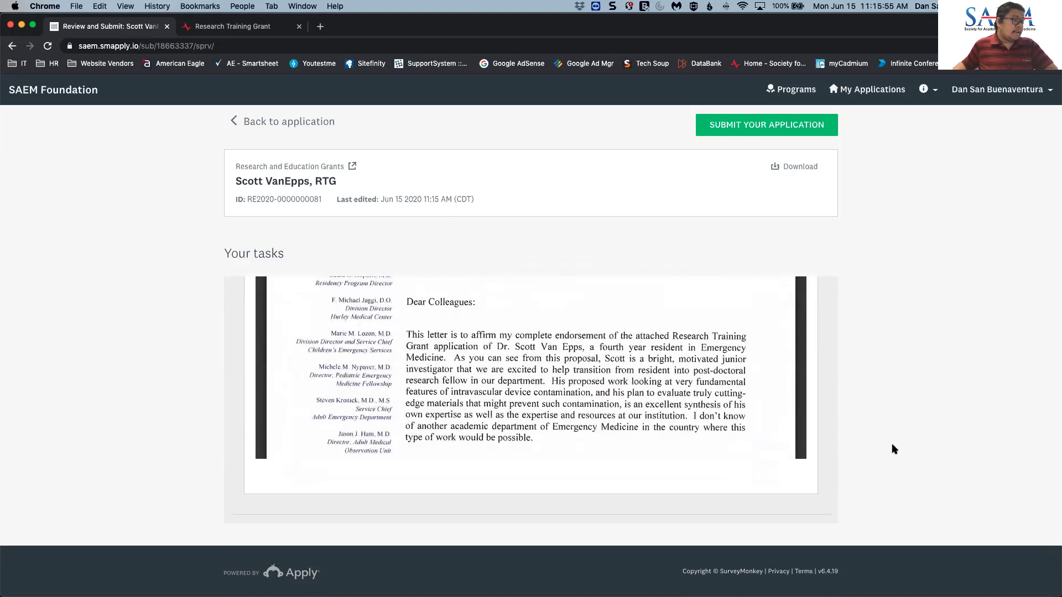
scroll(894, 449, "up", 10)
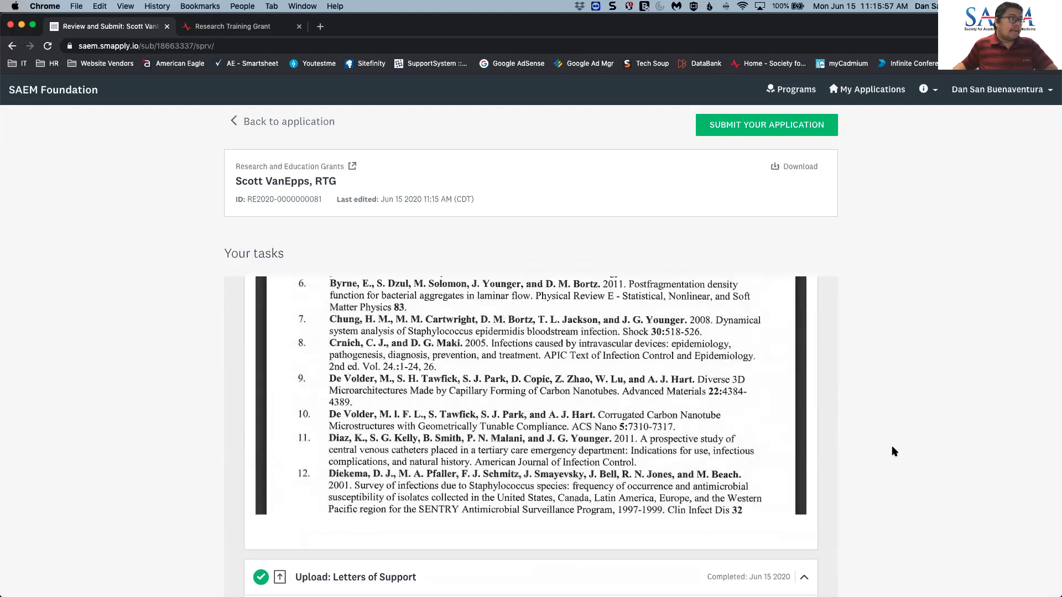
scroll(895, 450, "up", 15)
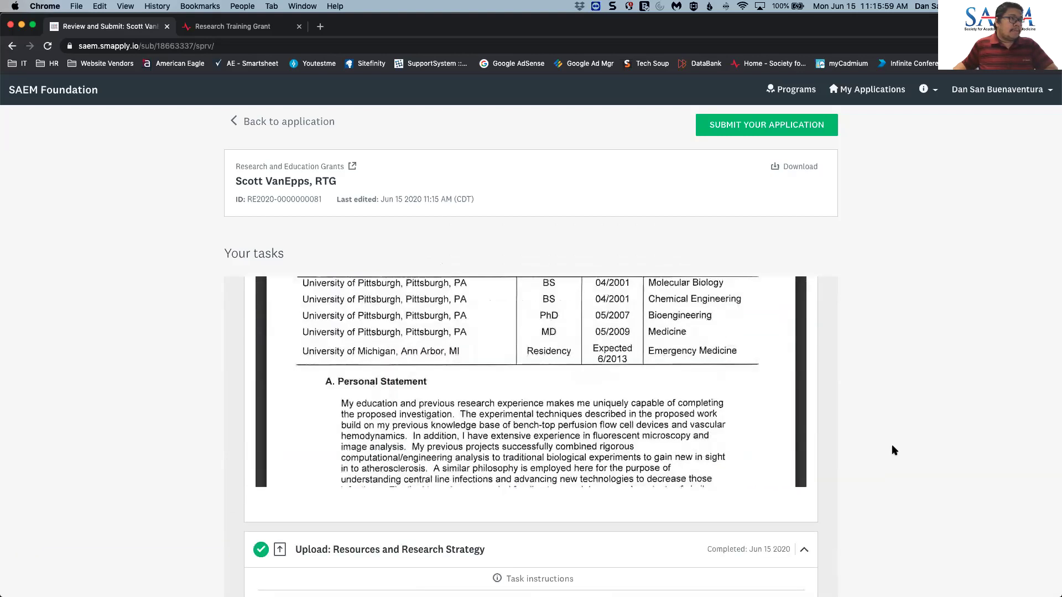
scroll(894, 451, "up", 15)
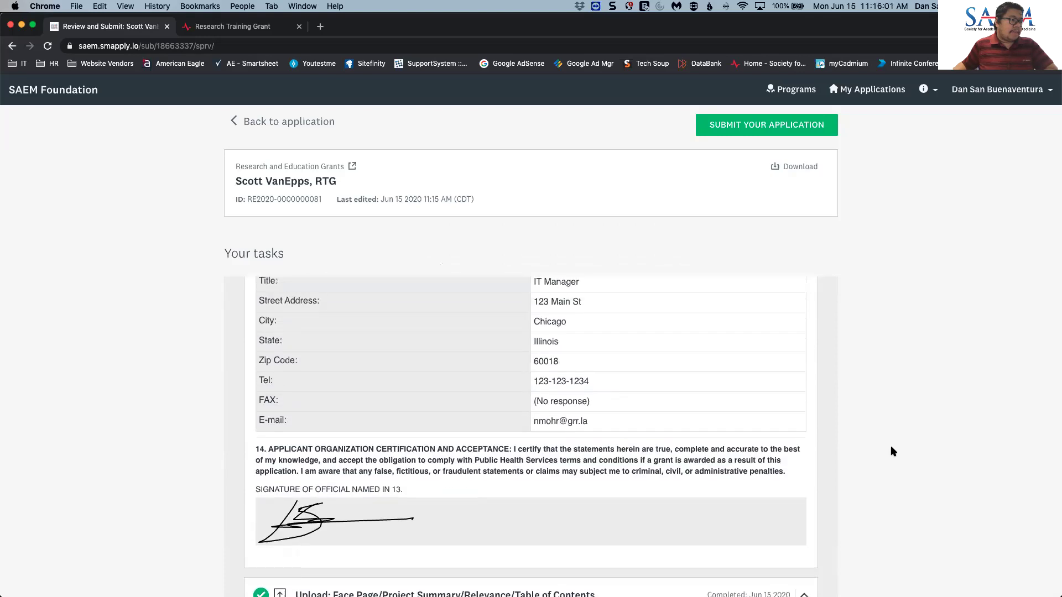
scroll(892, 451, "up", 20)
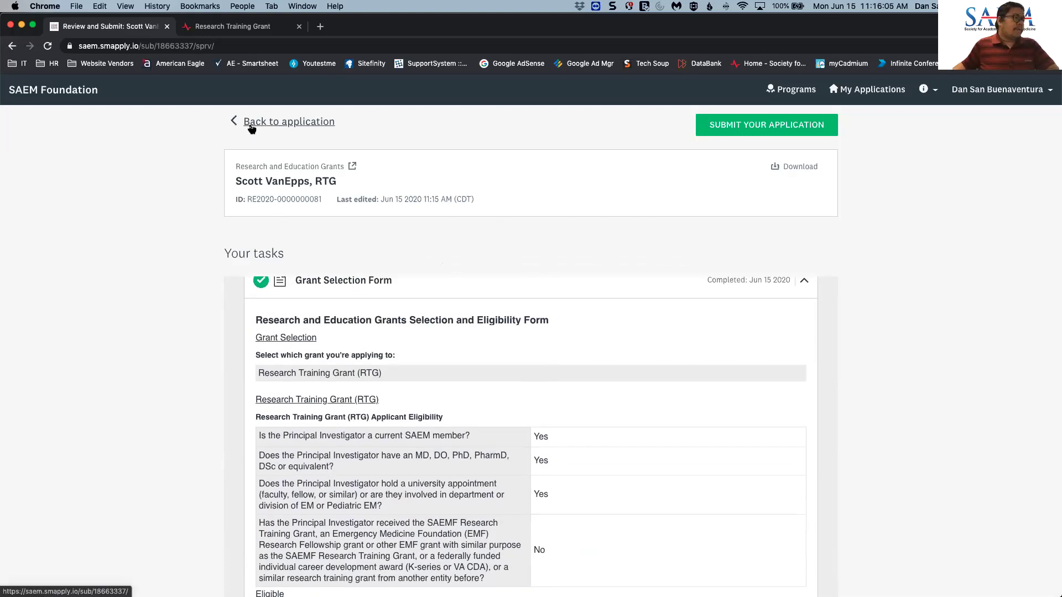
- Reopen the RTG application from the Research and Education Grants program and review its eight completed tasks
left_click(288, 167)
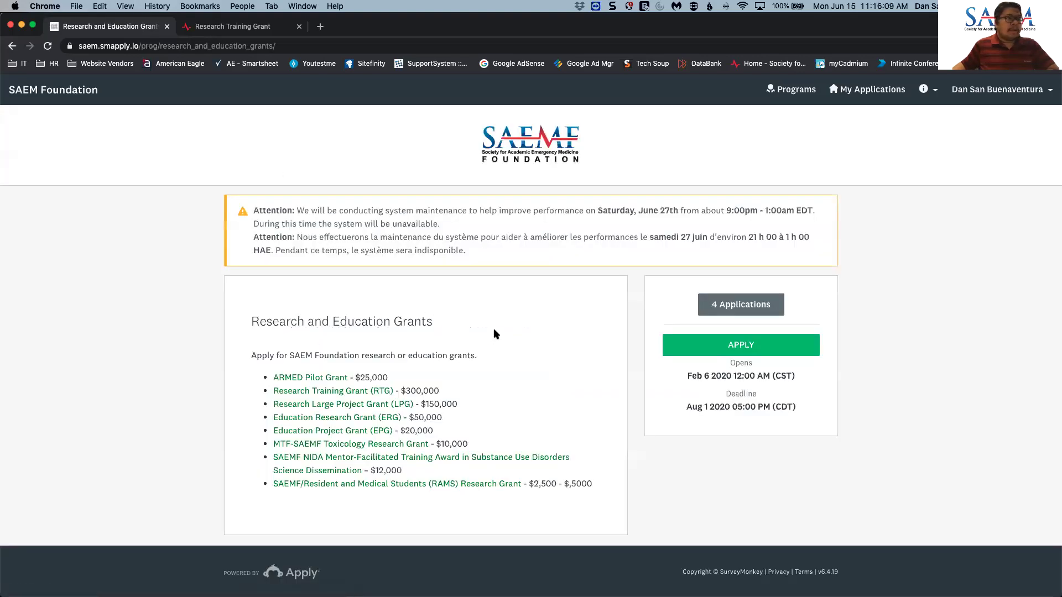
left_click(741, 305)
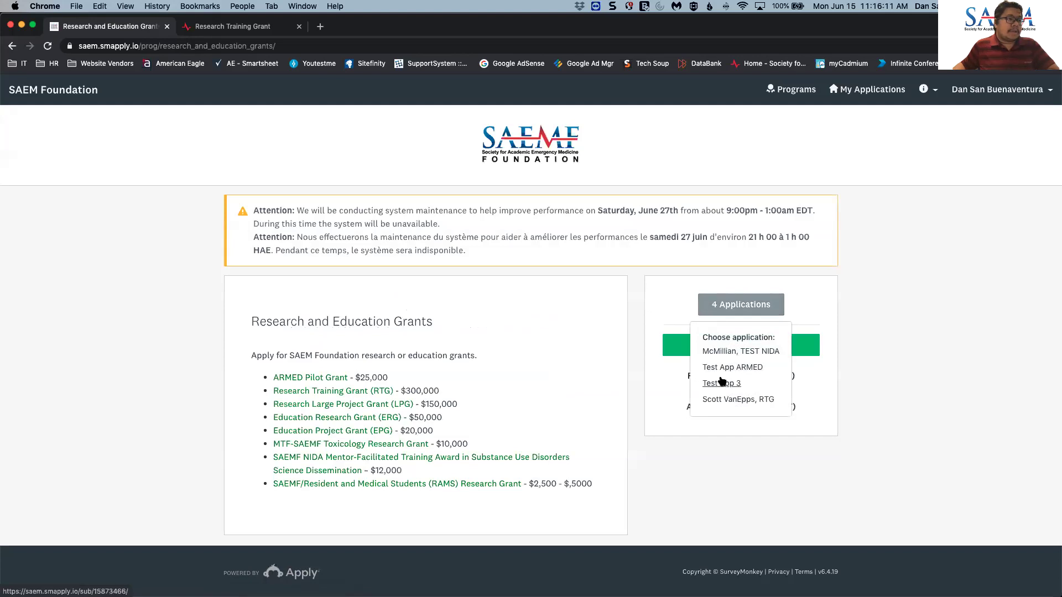
left_click(725, 401)
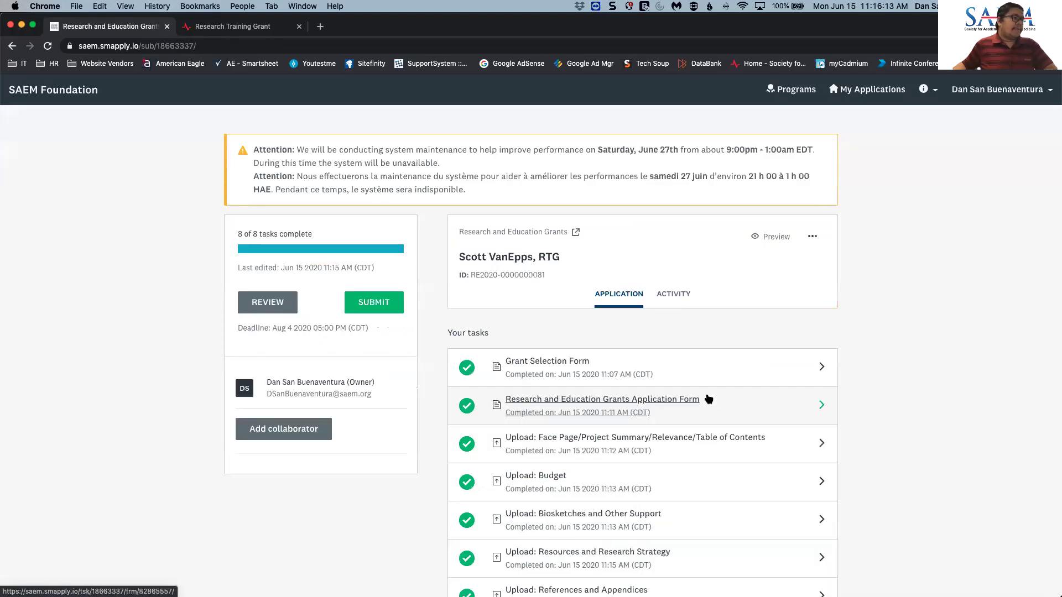
scroll(442, 334, "down", 1)
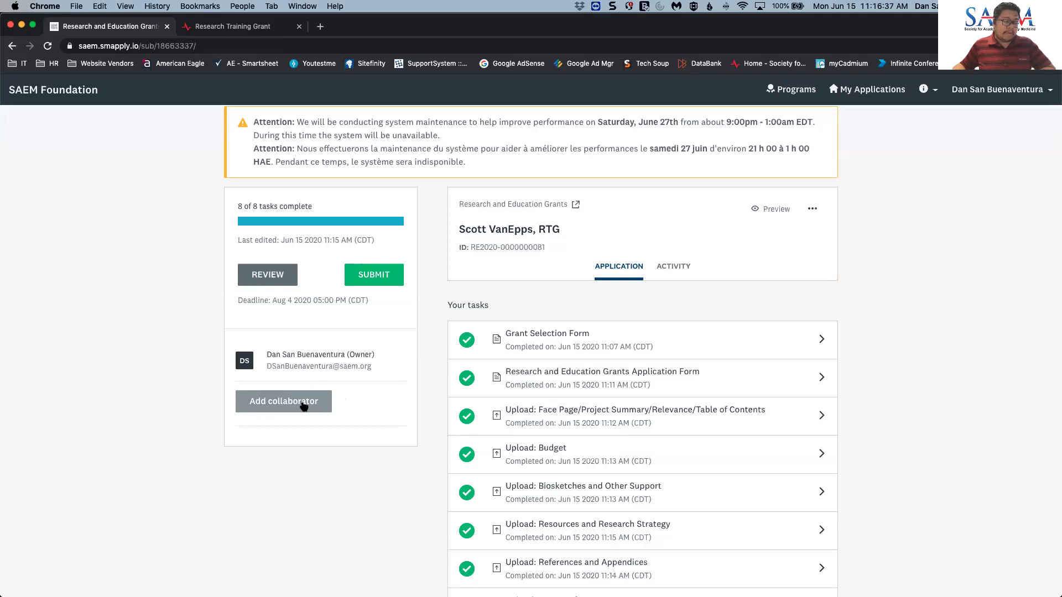
scroll(345, 401, "up", 1)
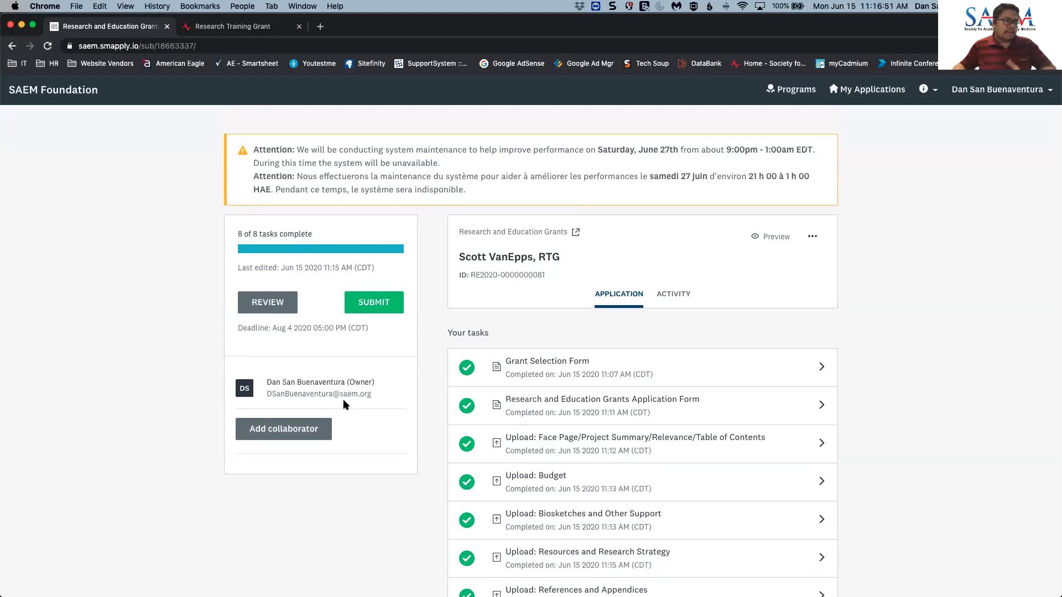
scroll(512, 372, "down", 3)
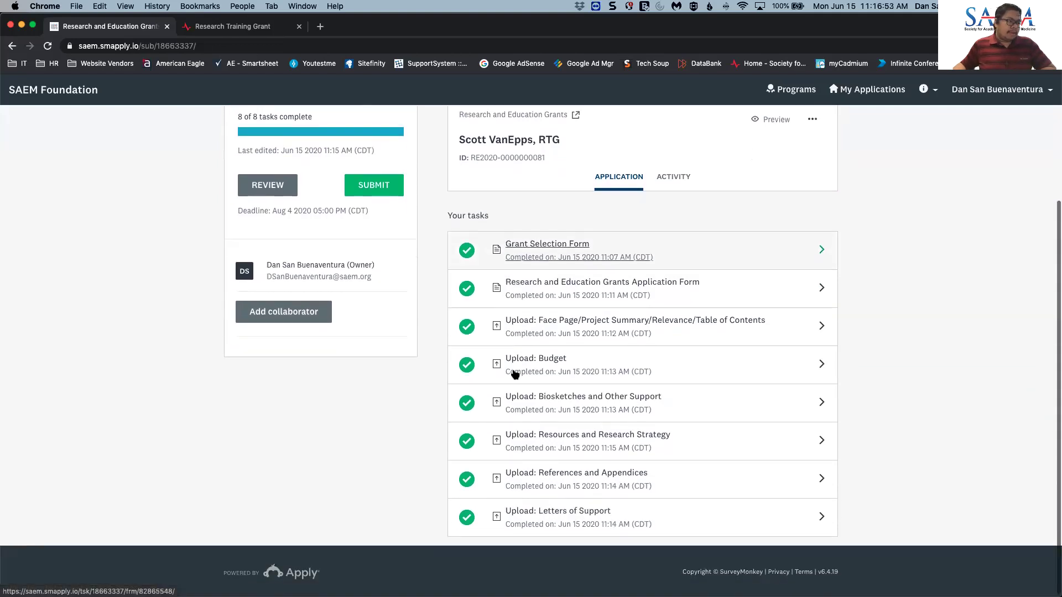
scroll(514, 375, "up", 2)
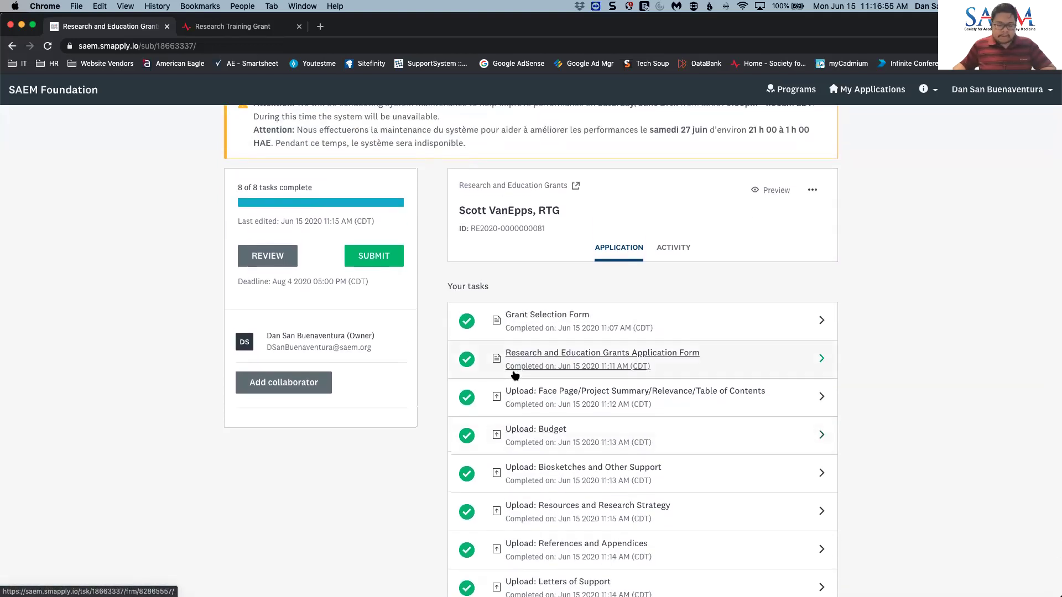
scroll(514, 374, "down", 1)
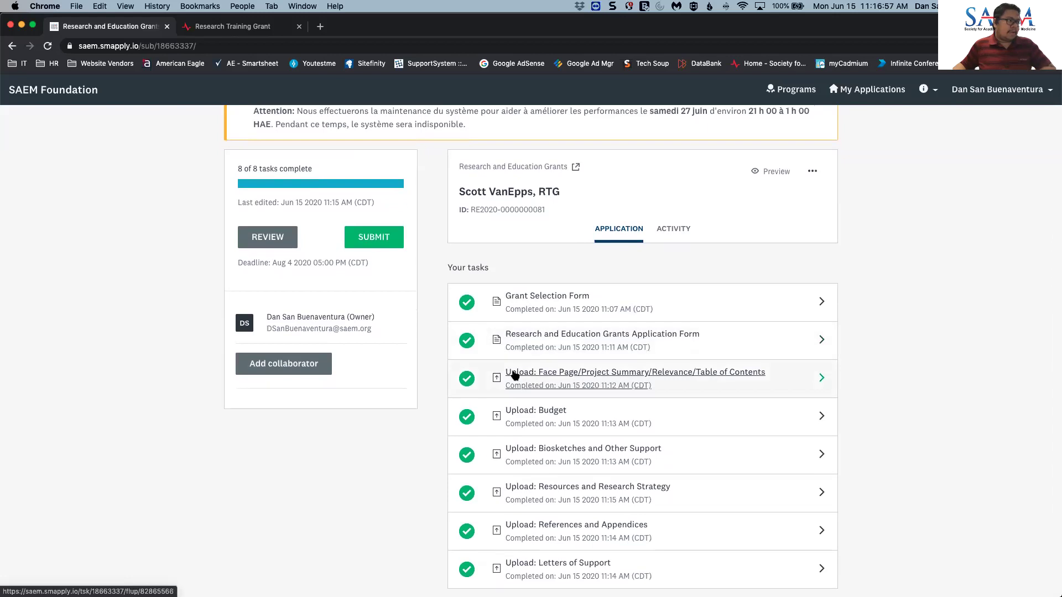
scroll(387, 244, "down", 1)
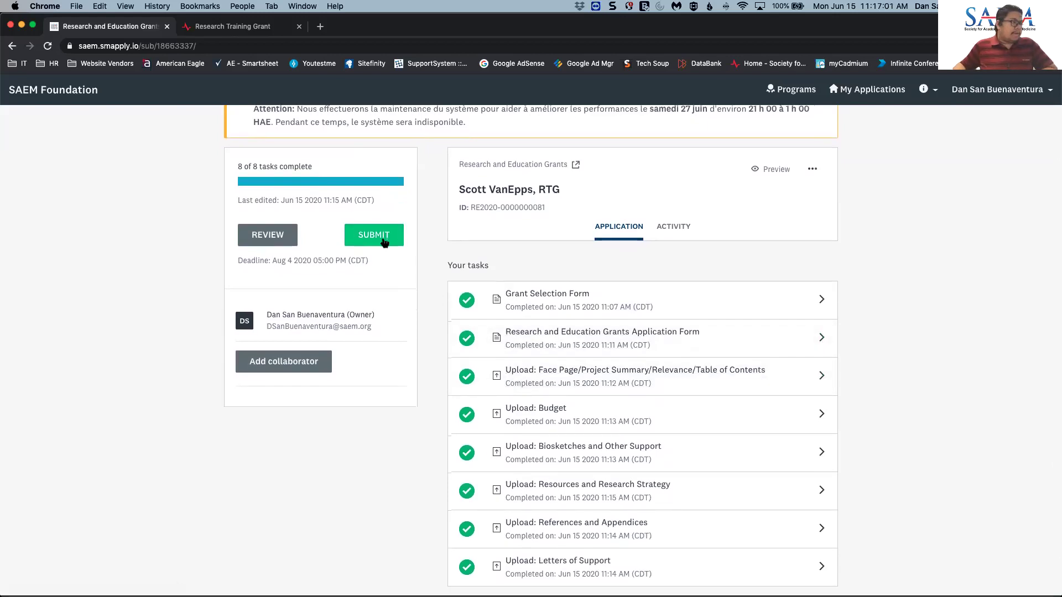
- Look over the full RTG application on the review page, then submit it and confirm
left_click(384, 242)
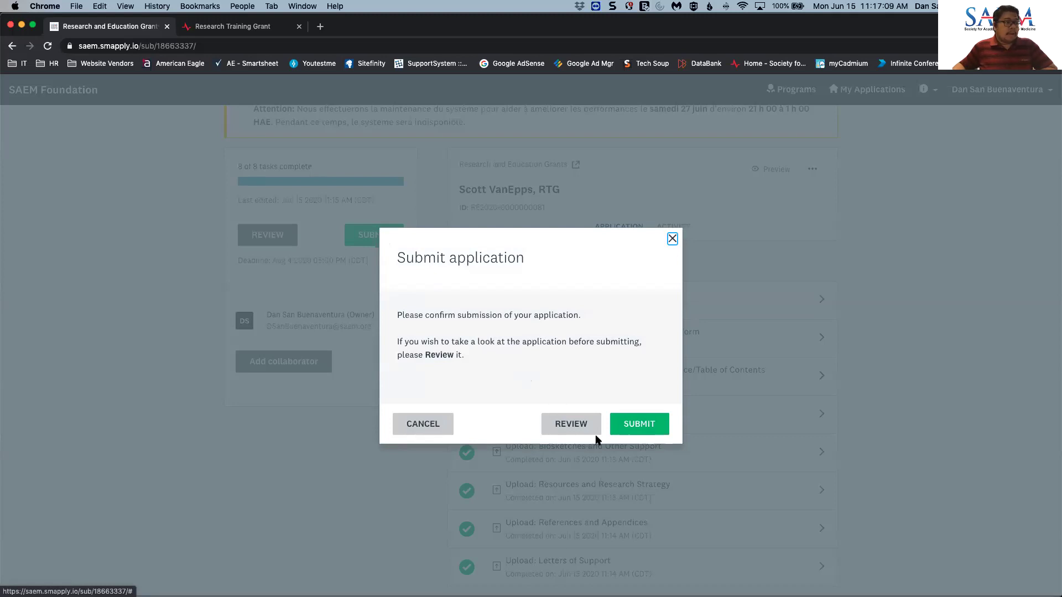
left_click(571, 429)
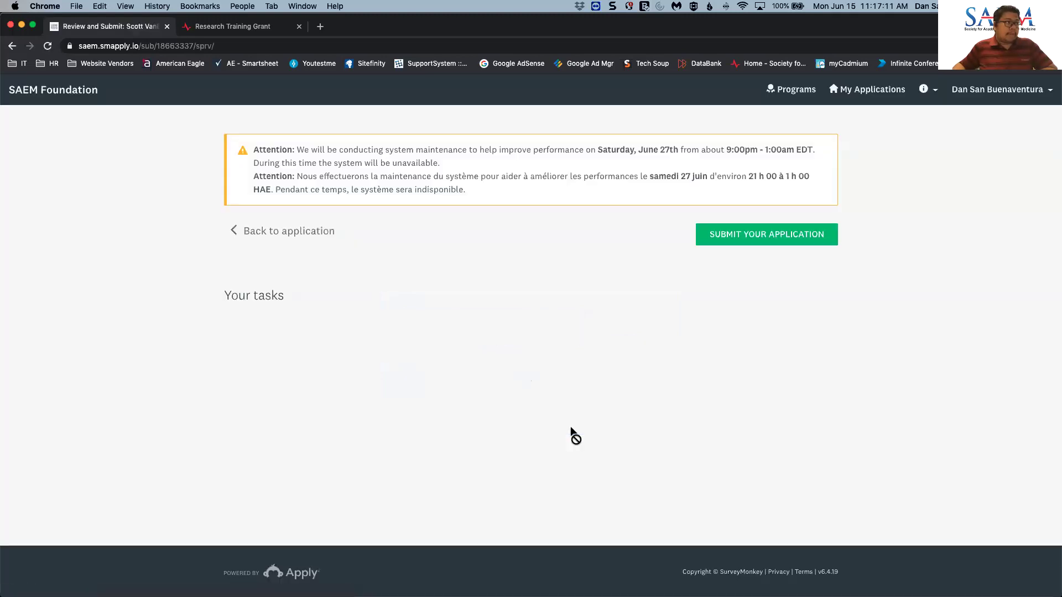
scroll(573, 432, "down", 3)
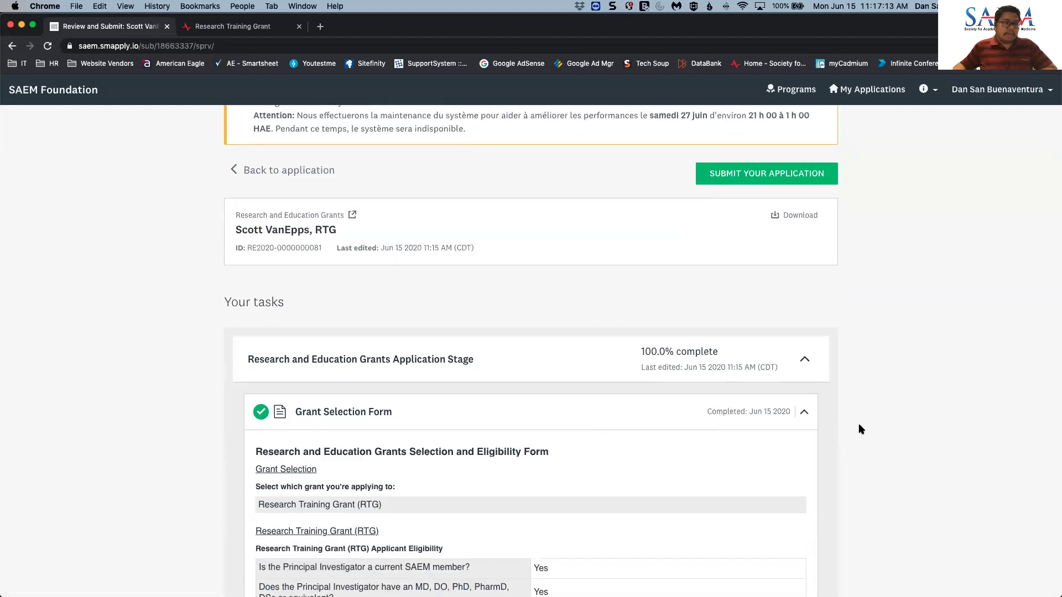
scroll(865, 429, "down", 5)
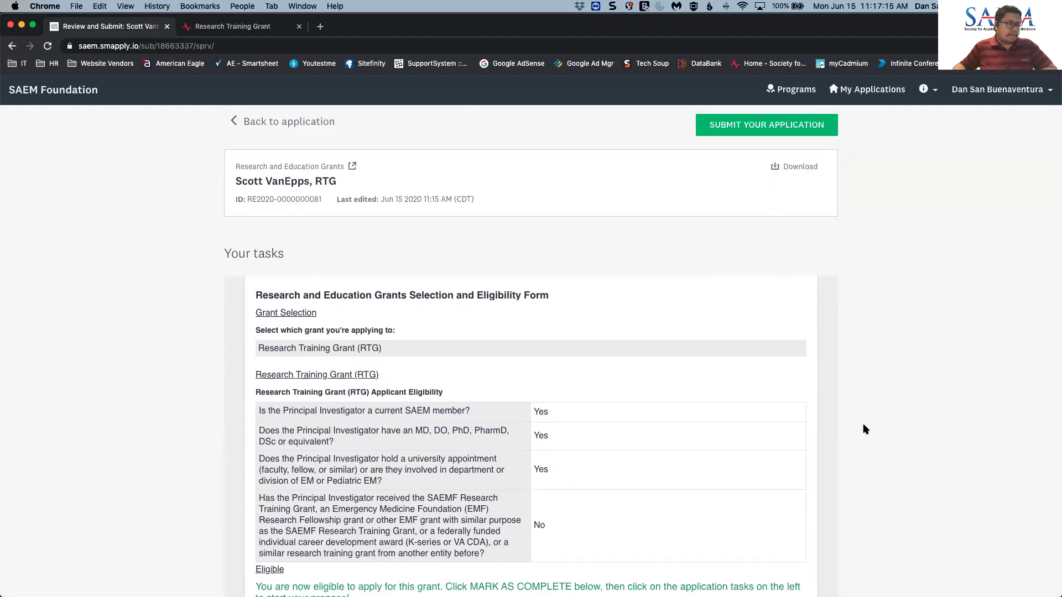
scroll(863, 425, "down", 4)
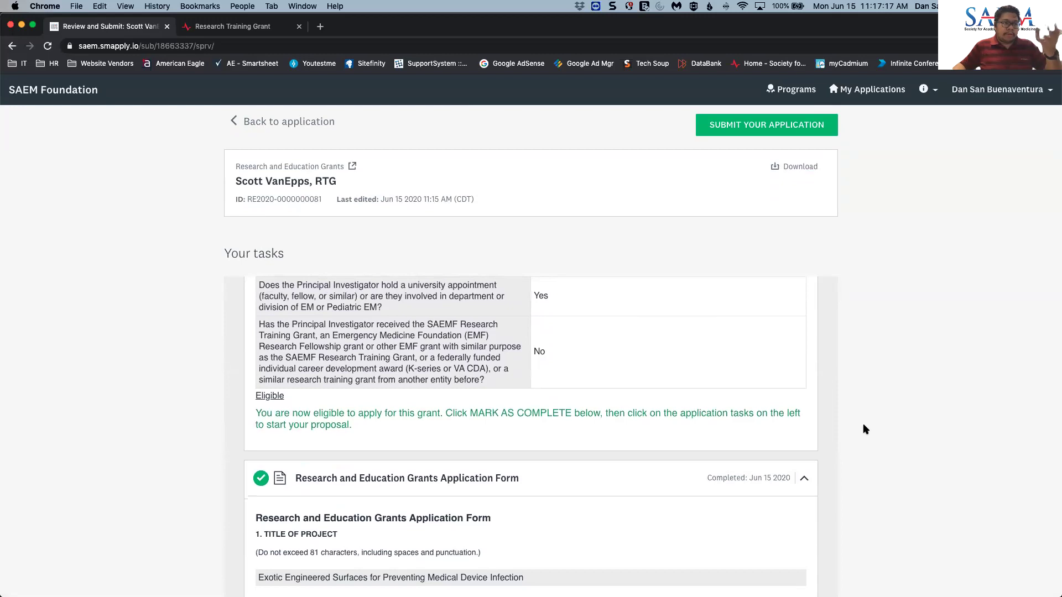
scroll(863, 425, "up", 3)
scroll(863, 427, "up", 6)
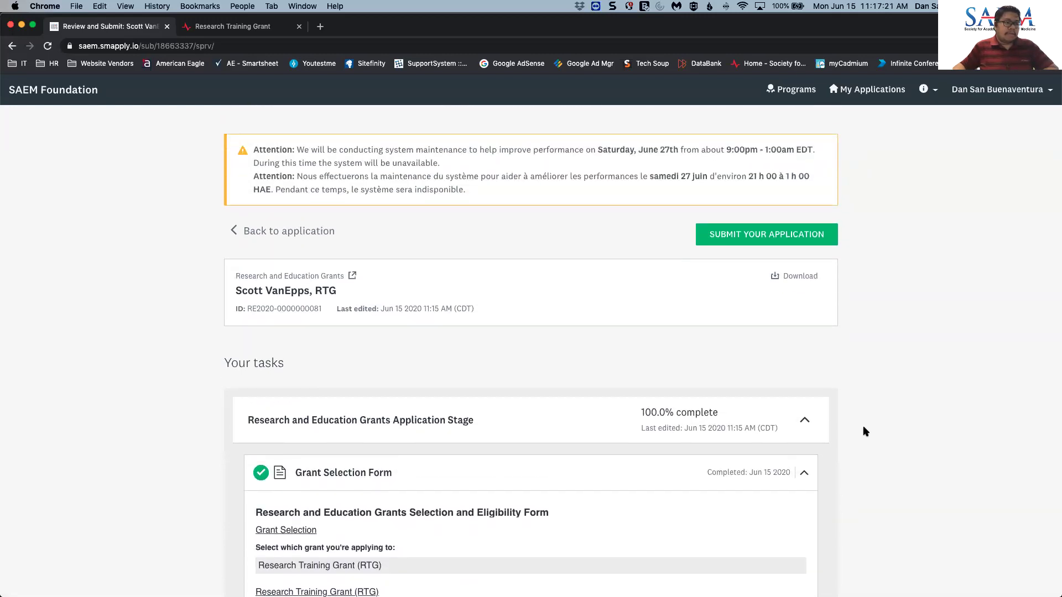
left_click(741, 240)
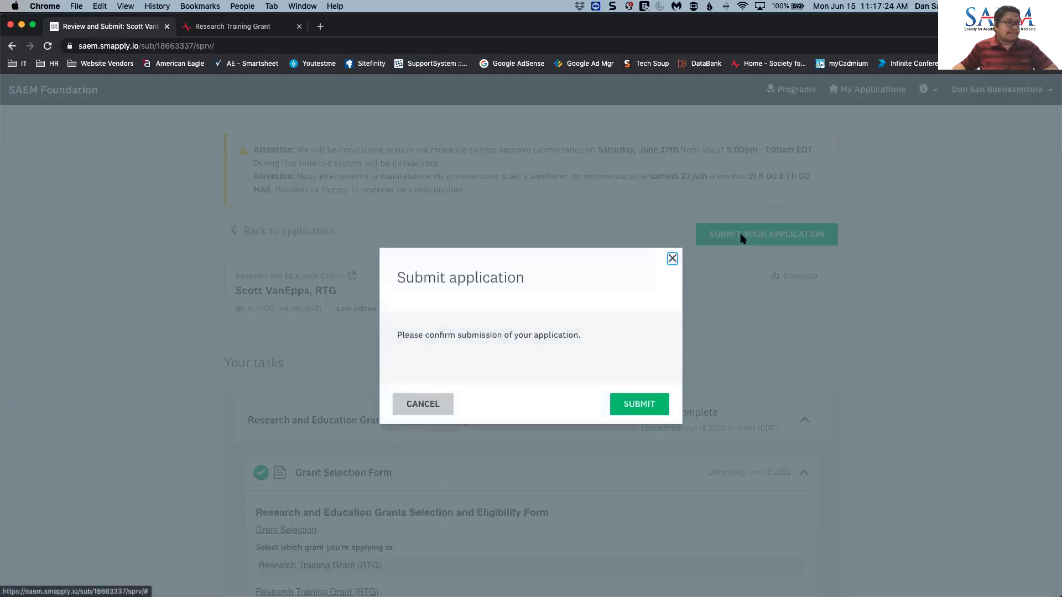
left_click(638, 408)
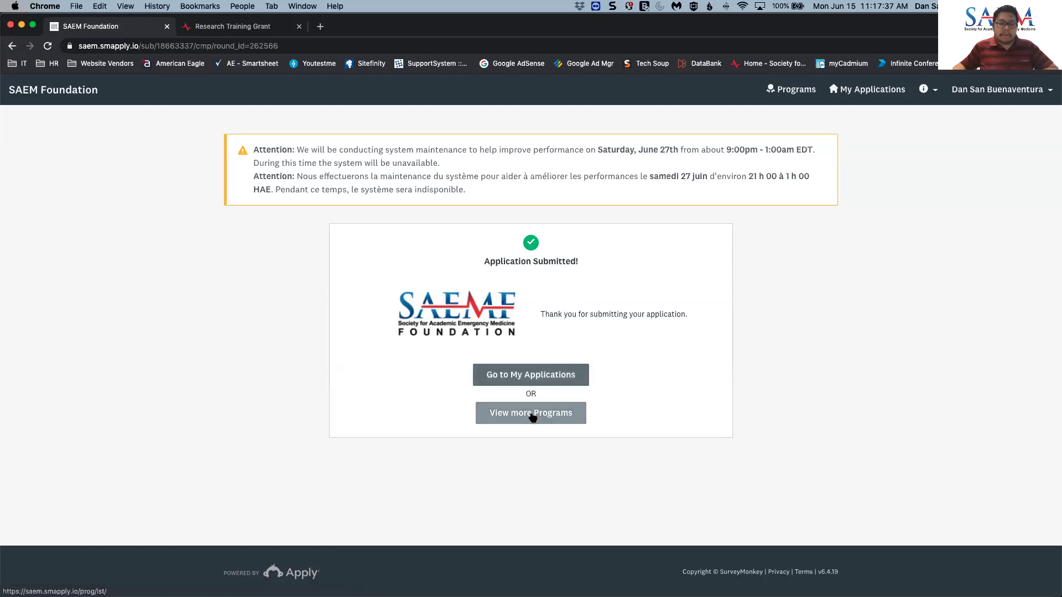
- Browse the six My Applications cards, with RTG marked Submitted on Jun 15 2020
left_click(524, 376)
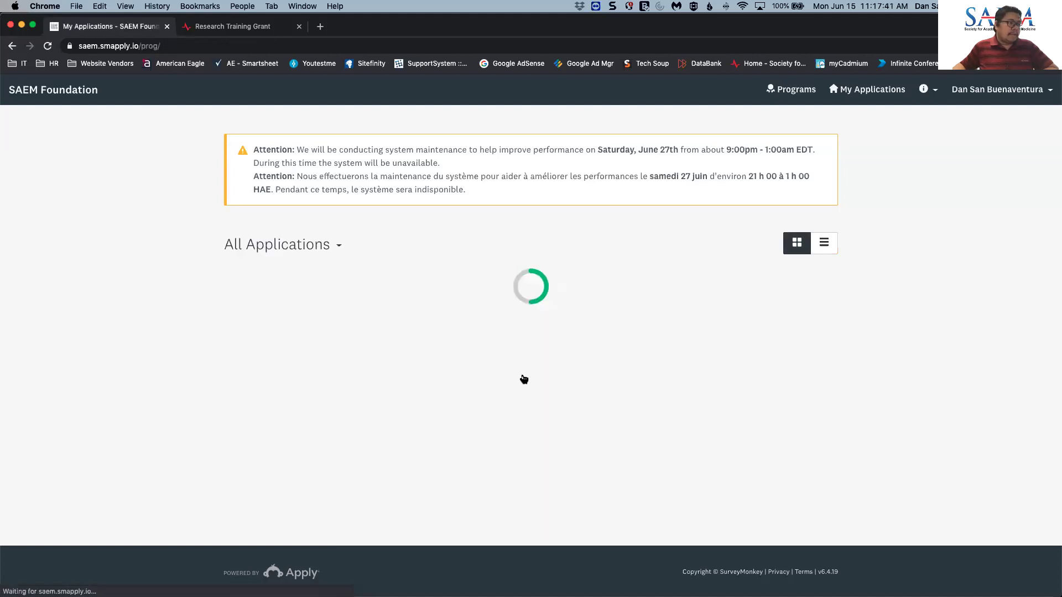
scroll(525, 378, "down", 5)
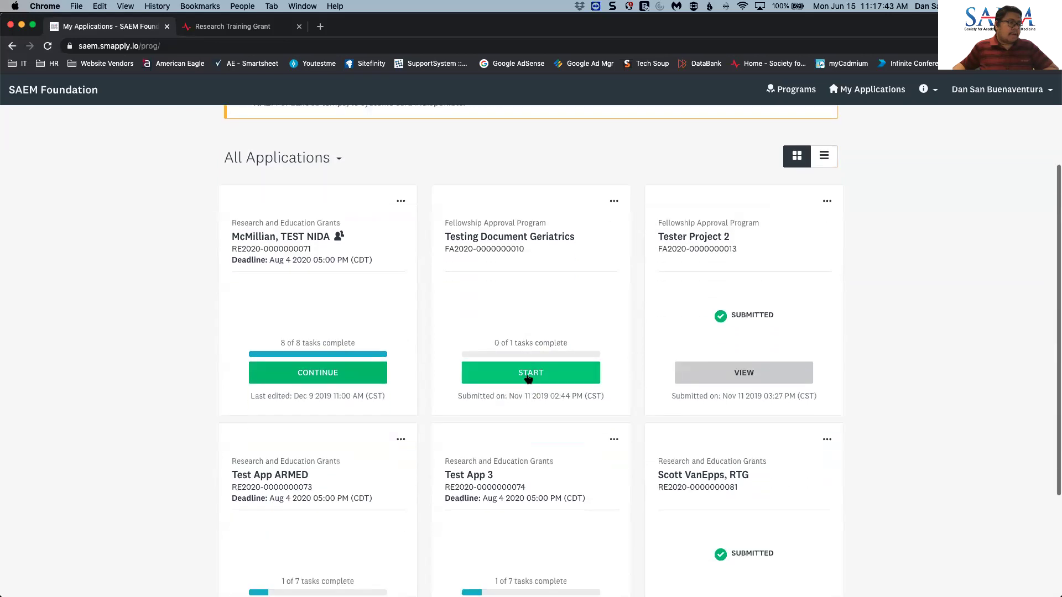
scroll(526, 378, "down", 1)
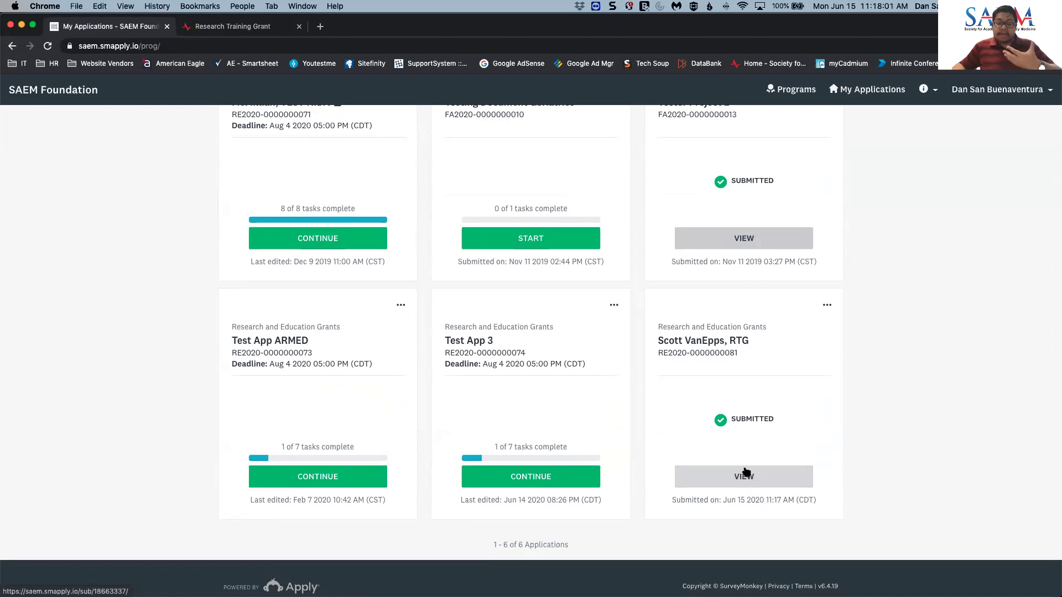
scroll(746, 472, "up", 4)
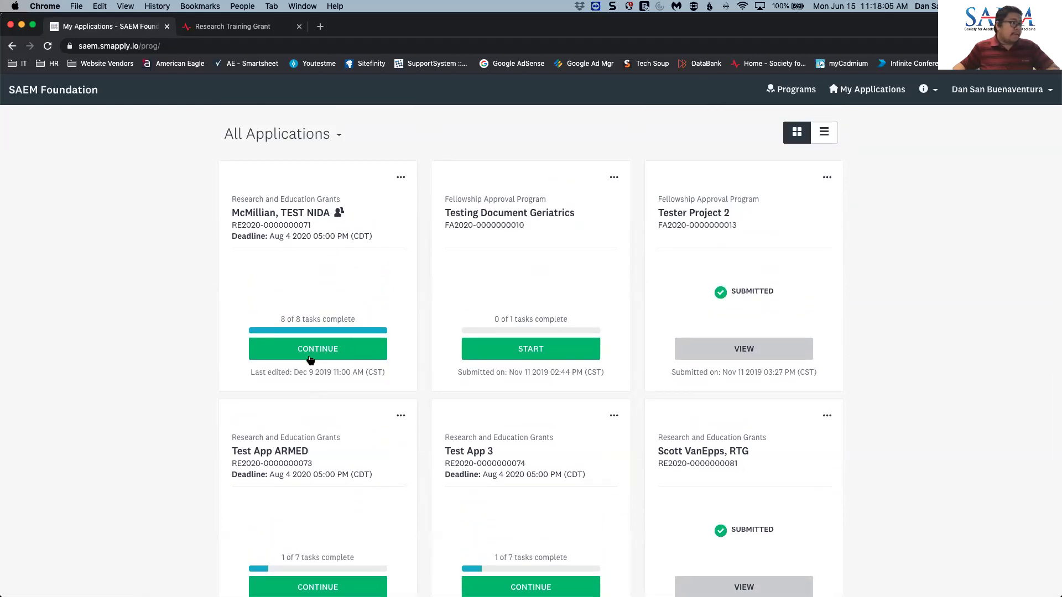
scroll(314, 352, "down", 1)
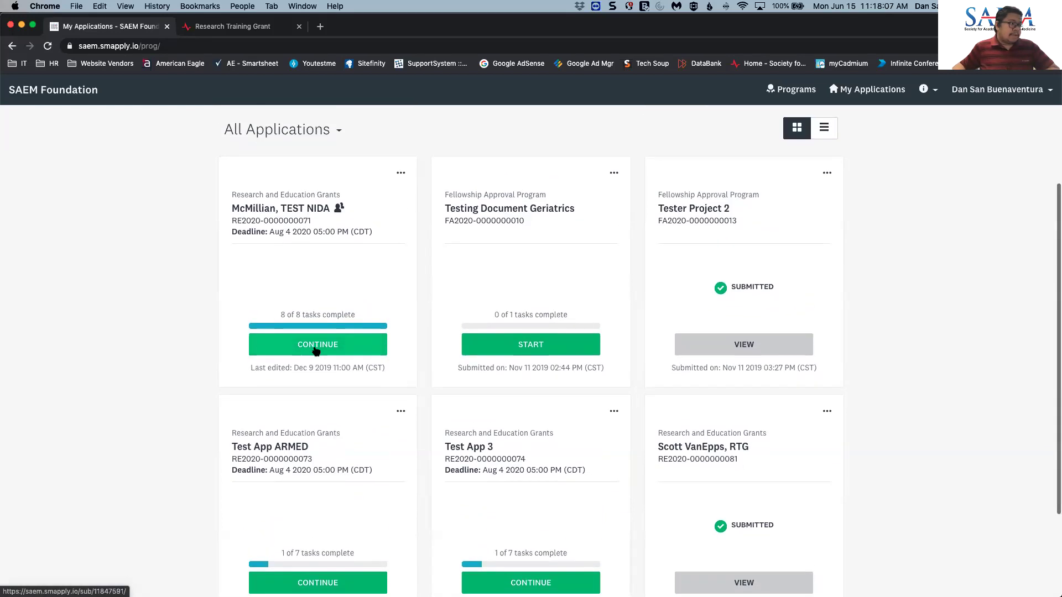
- Open the NIDA test application and scroll through its task overview
left_click(316, 349)
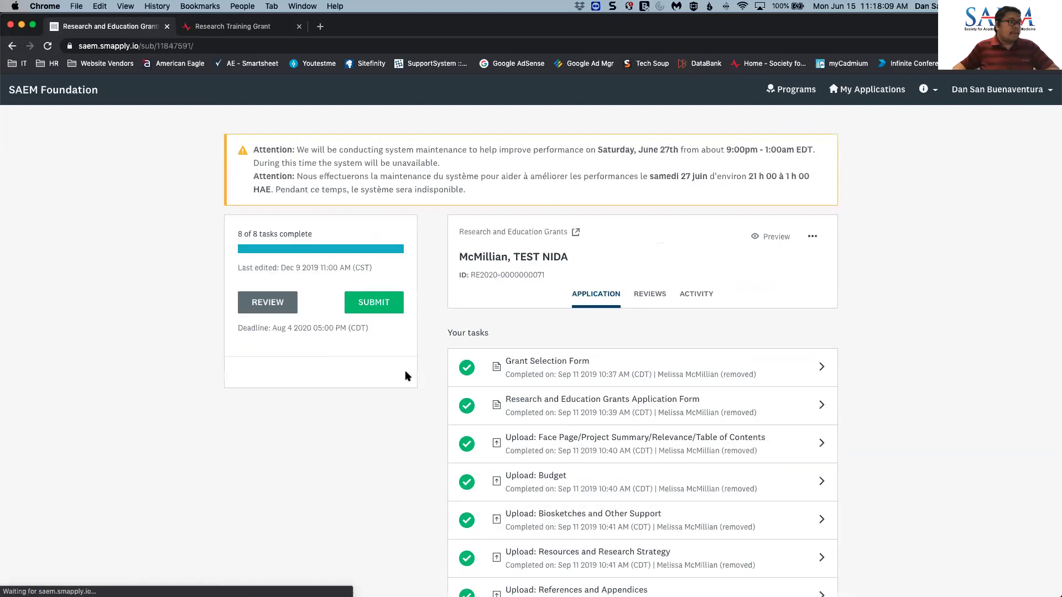
scroll(648, 305, "down", 1)
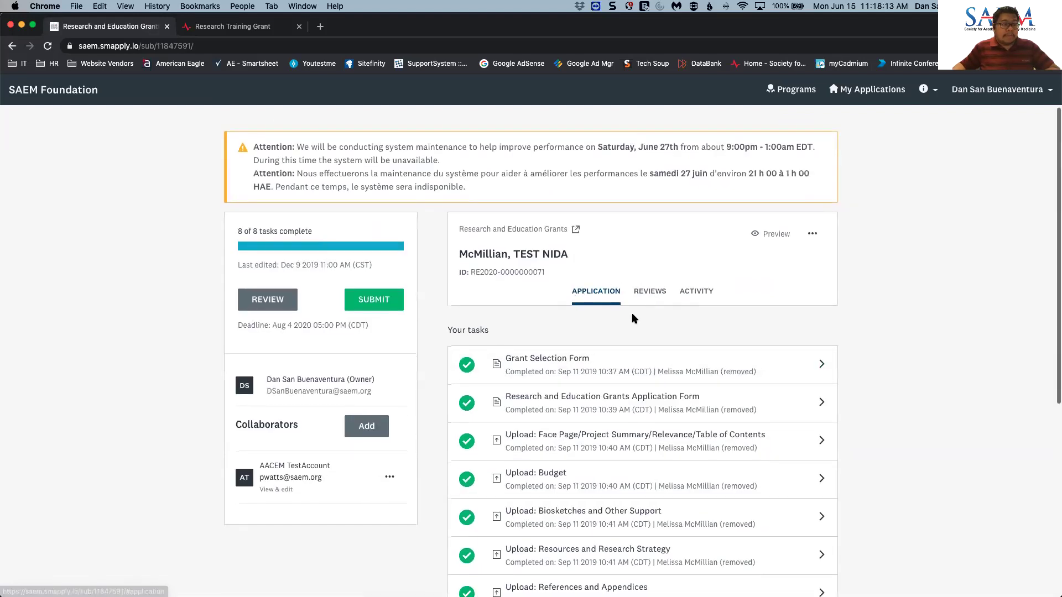
scroll(595, 304, "down", 1)
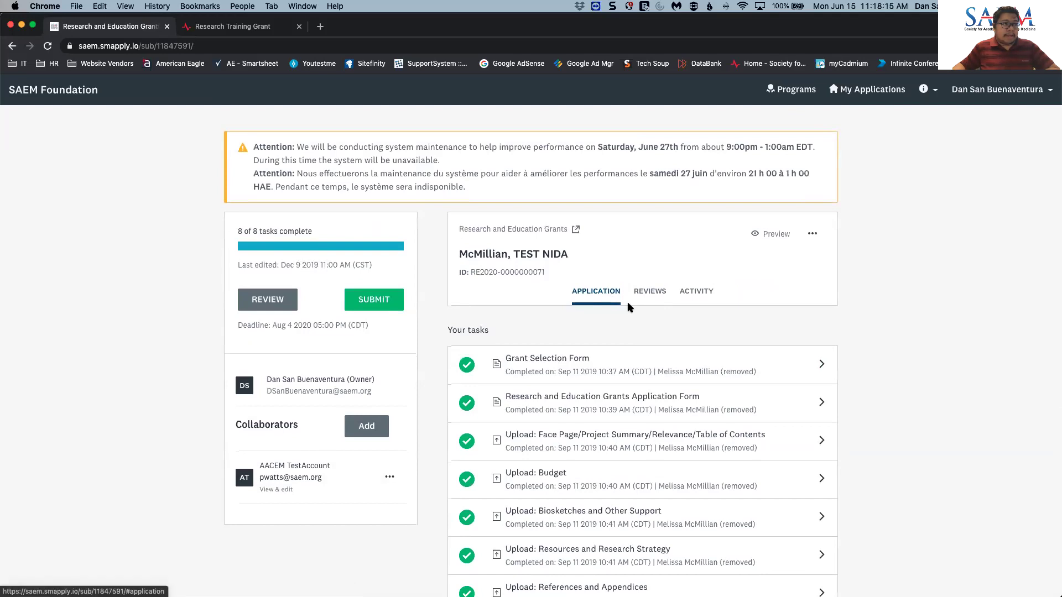
scroll(701, 294, "down", 1)
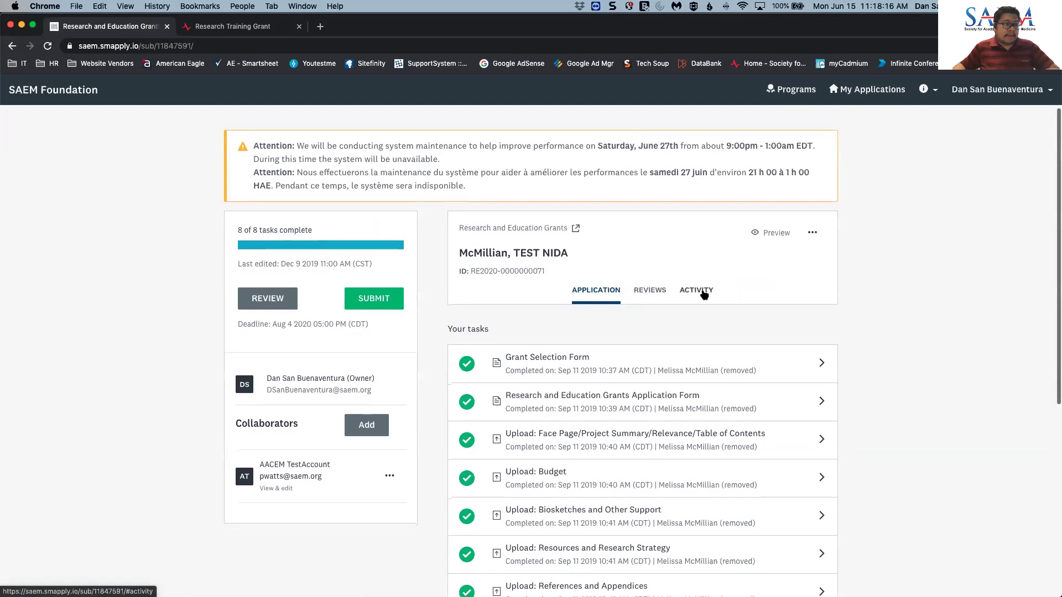
- Show the application's reviews, inspect one reviewer's submitted scores, then close that review
left_click(649, 292)
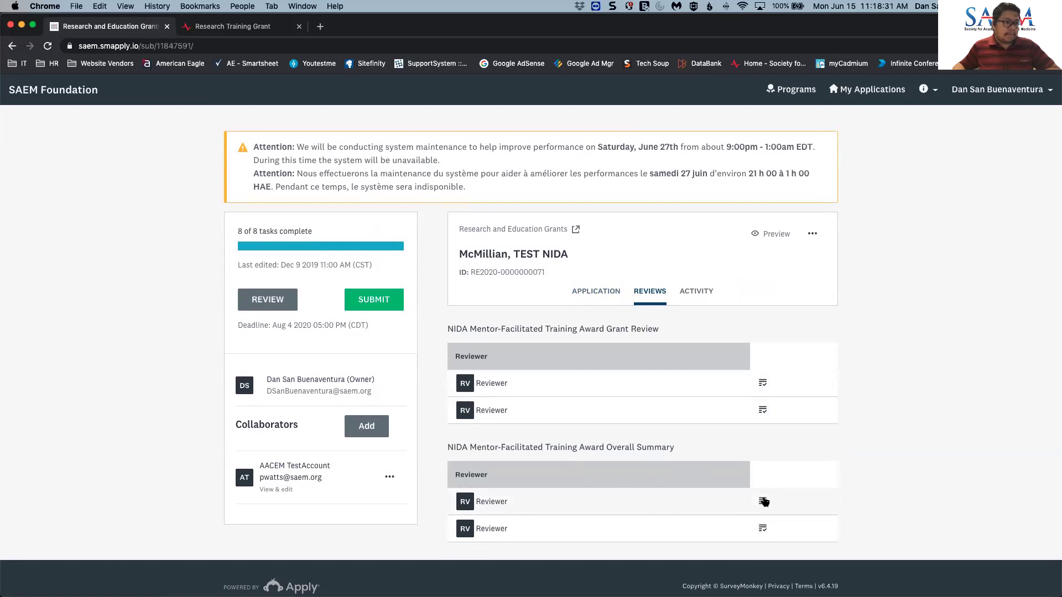
left_click(762, 409)
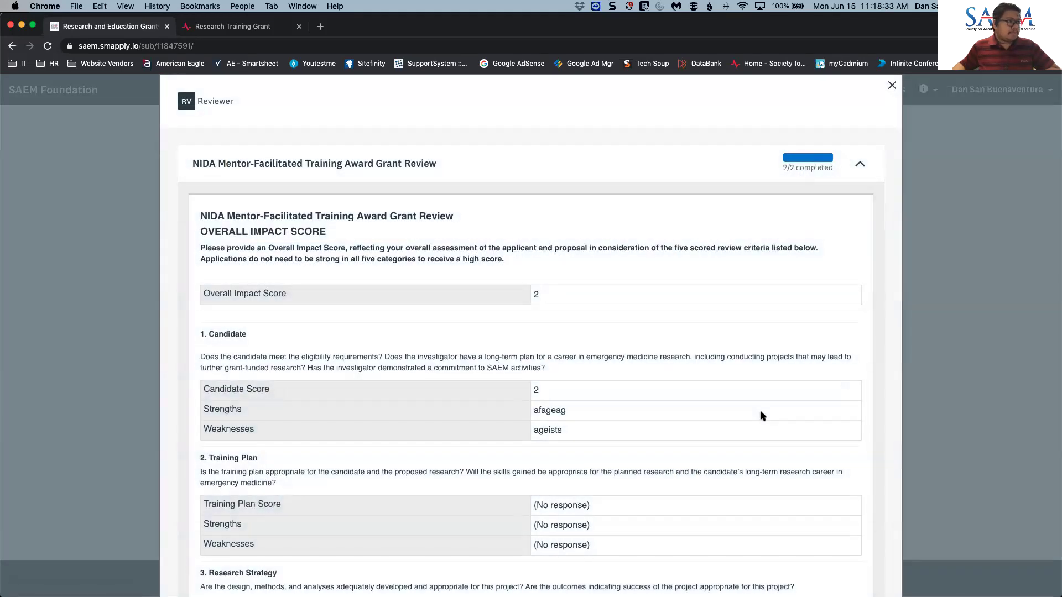
scroll(738, 433, "down", 10)
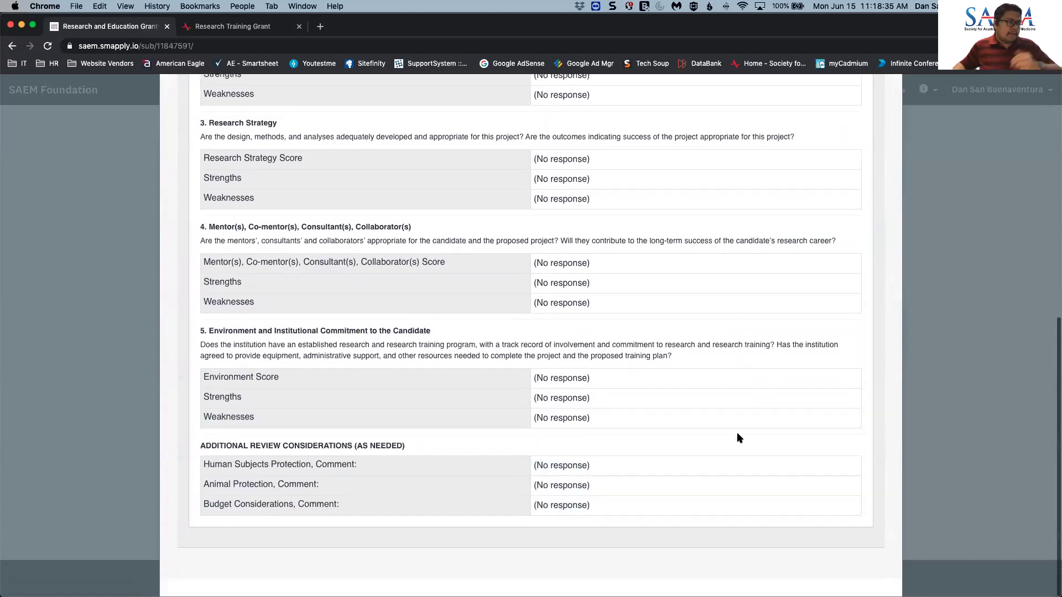
scroll(736, 433, "up", 12)
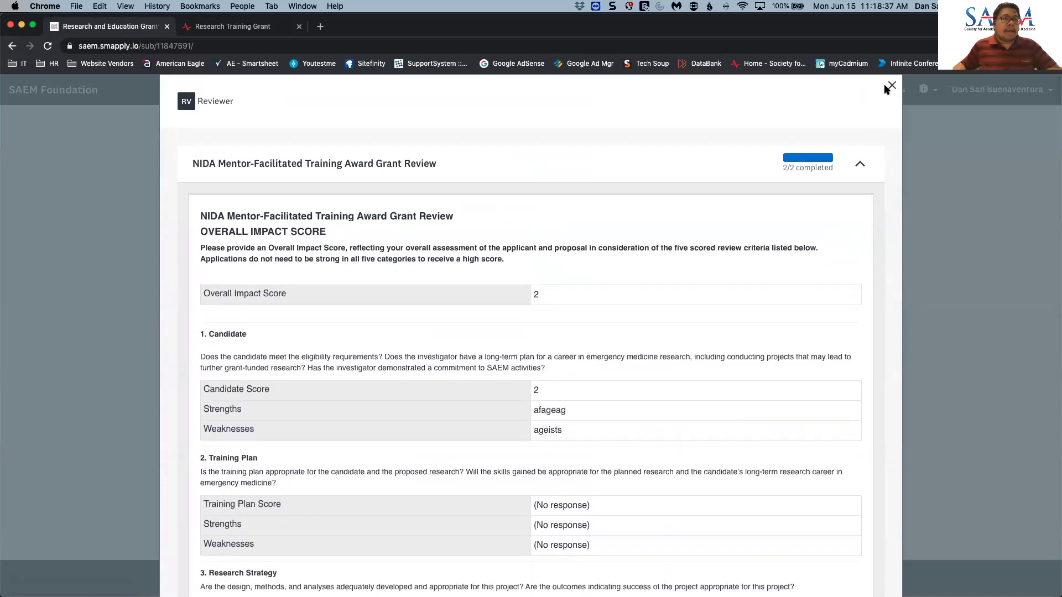
left_click(892, 87)
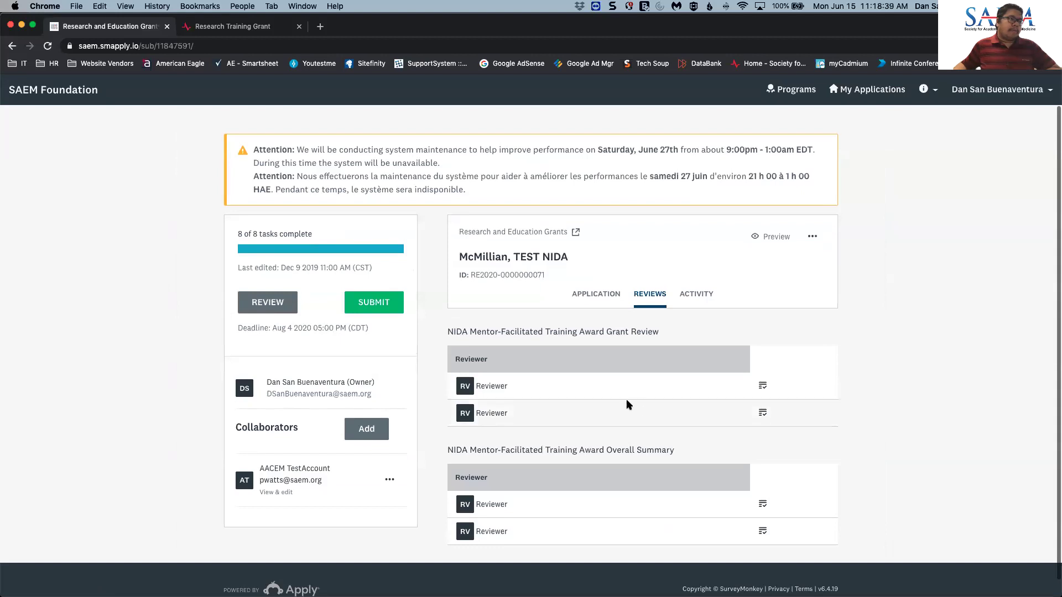
- Return to the NIDA test application's task list via the Application tab
left_click(585, 299)
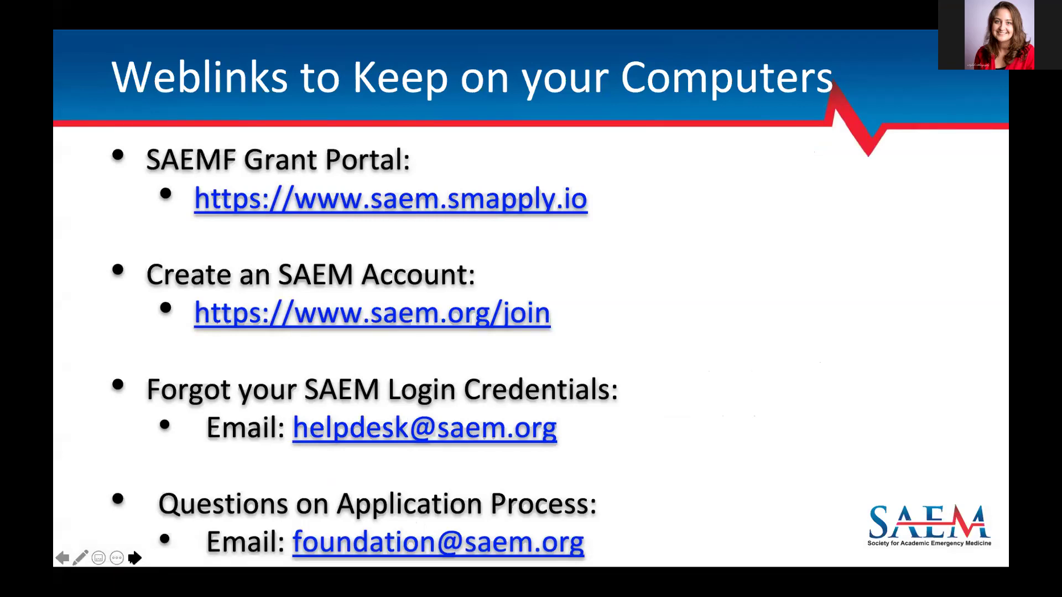
- Advance the slideshow to the Questions and Answers slide, then switch back to Chrome
left_click(135, 558)
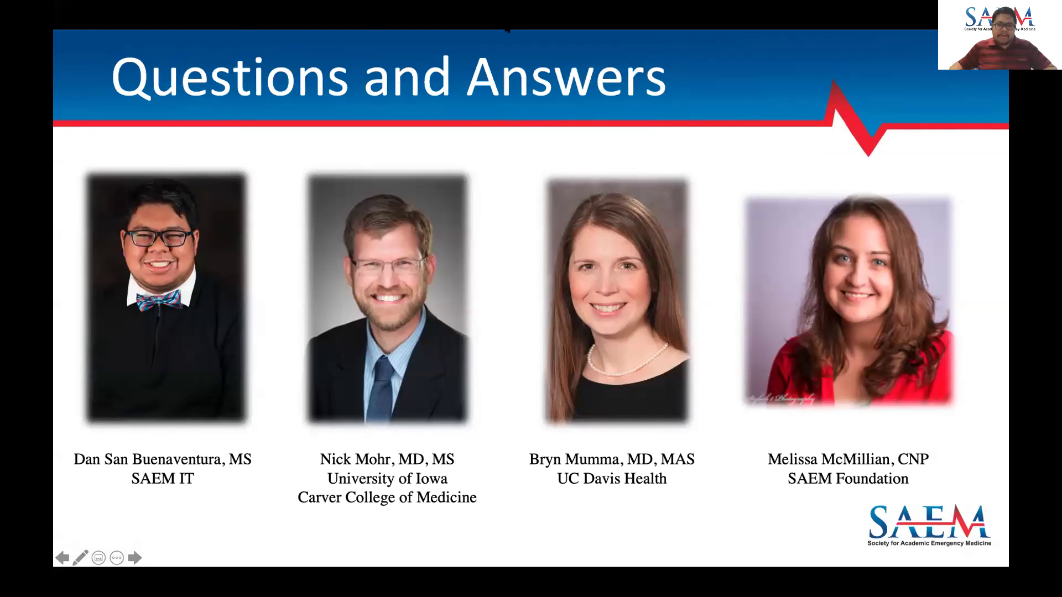
key("1")
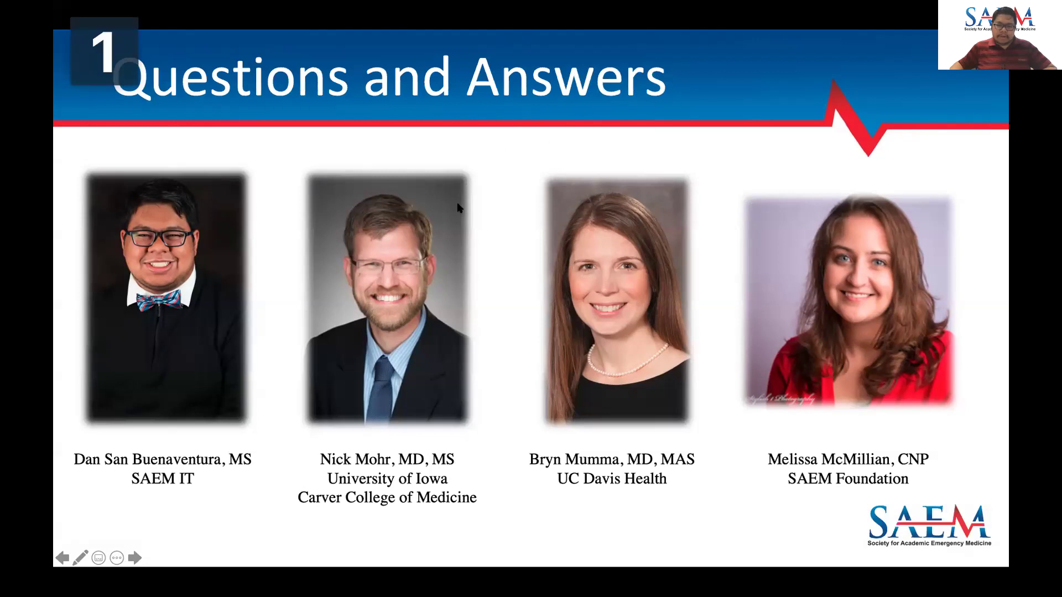
key("super+Tab")
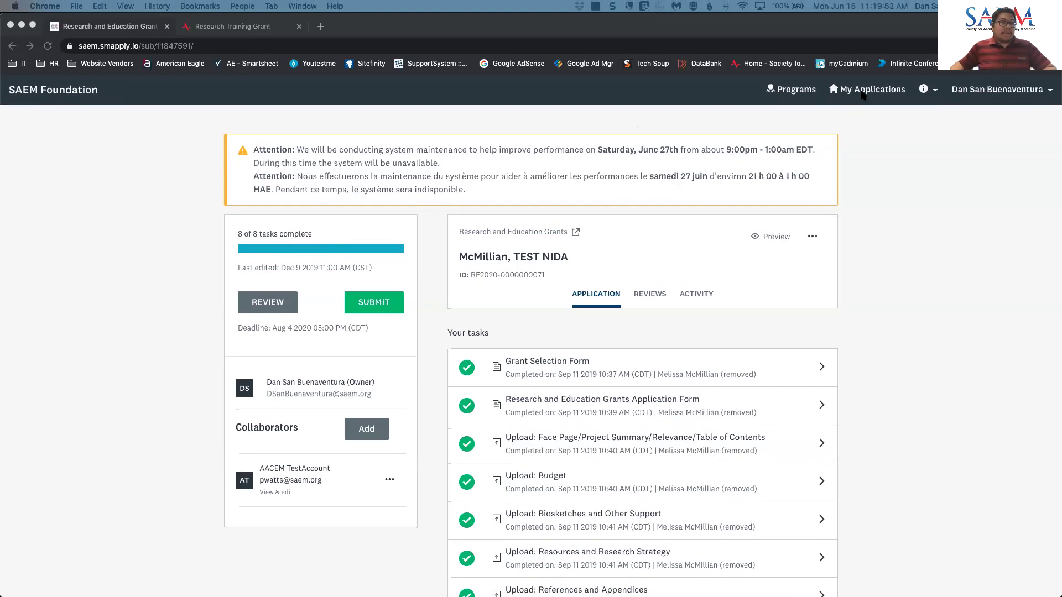
- Open the Research Training Grant (RTG) page from the Research and Education Grants program details
left_click(782, 92)
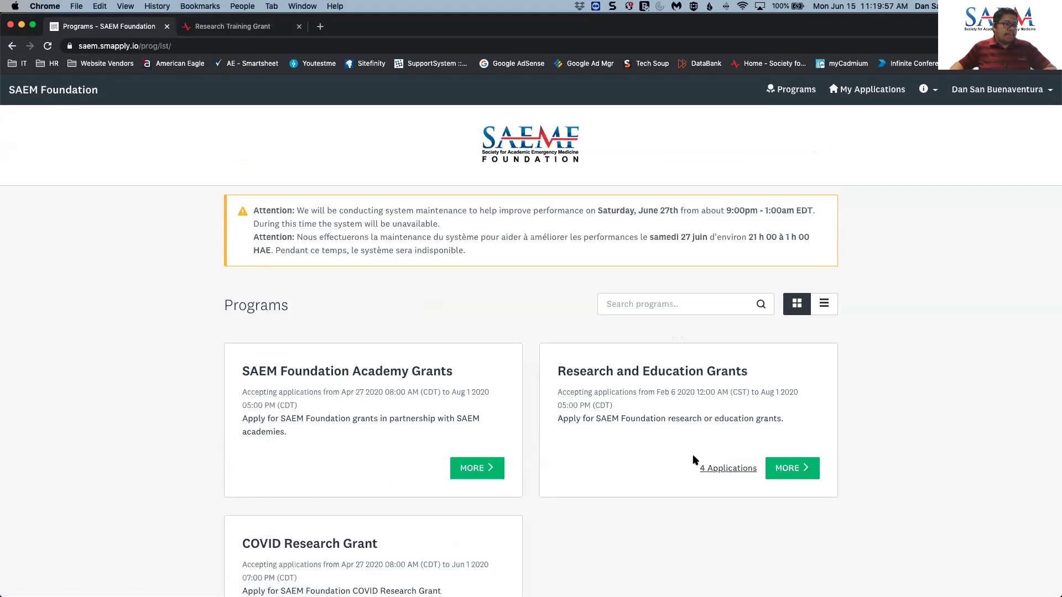
left_click(799, 473)
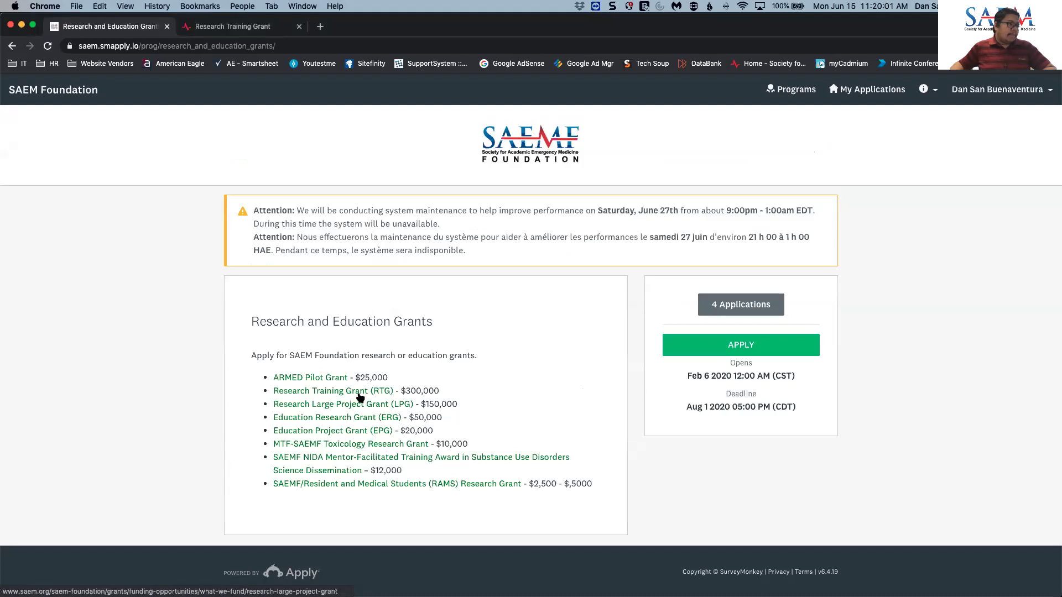
left_click(355, 392)
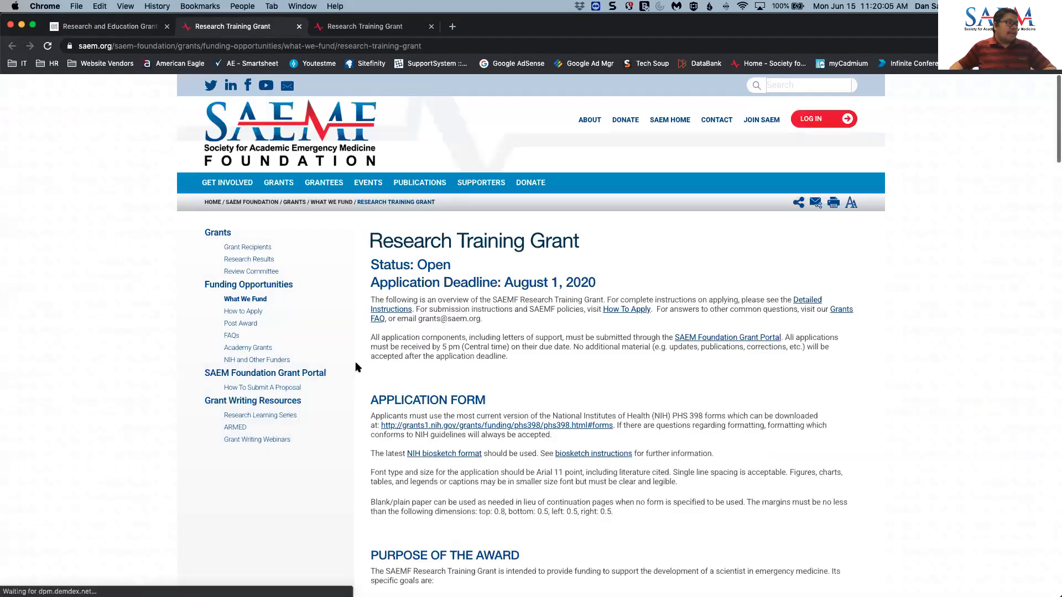
- Browse the SAEM Foundation What We Fund grant list, then return to the slideshow
left_click(261, 299)
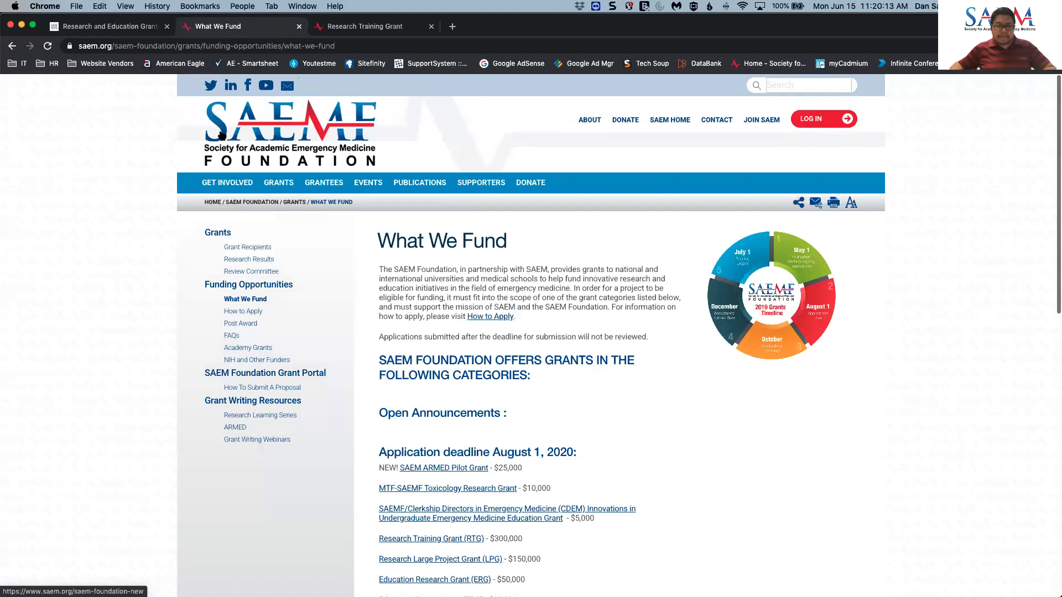
scroll(515, 282, "down", 3)
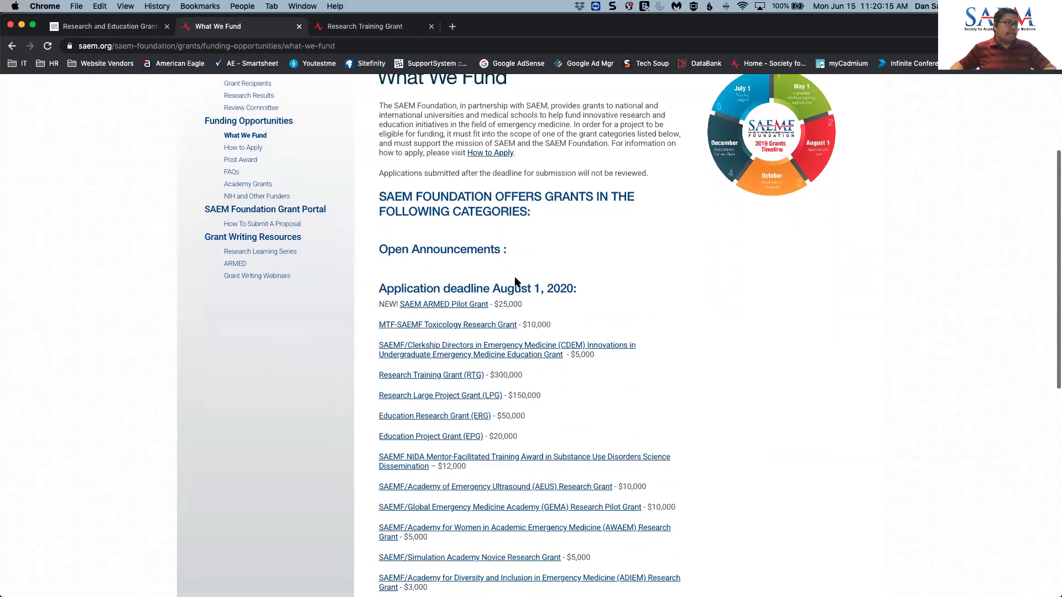
scroll(558, 341, "down", 1)
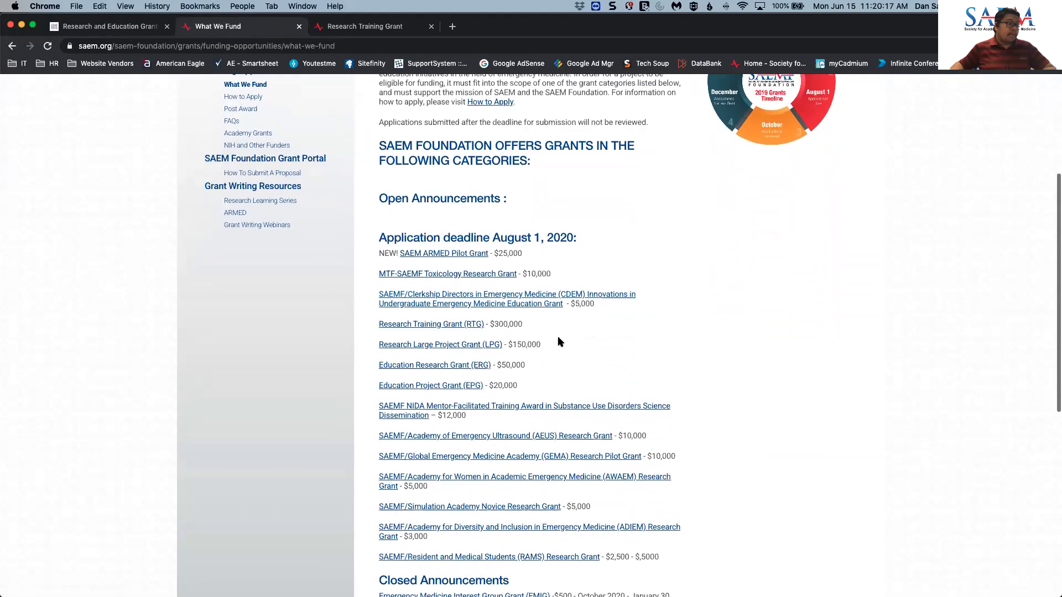
scroll(559, 341, "down", 1)
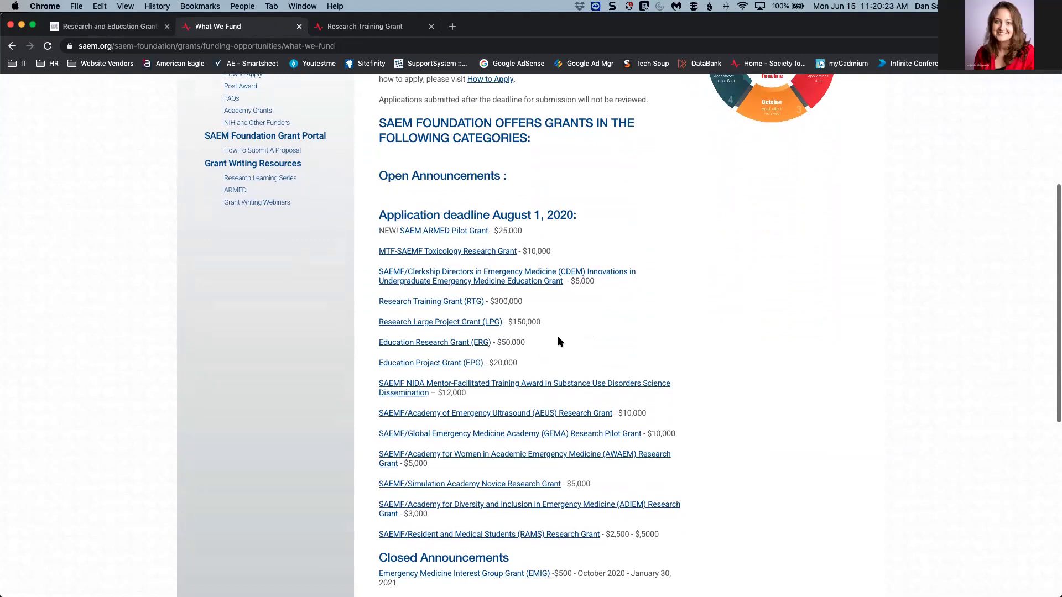
scroll(560, 341, "up", 1)
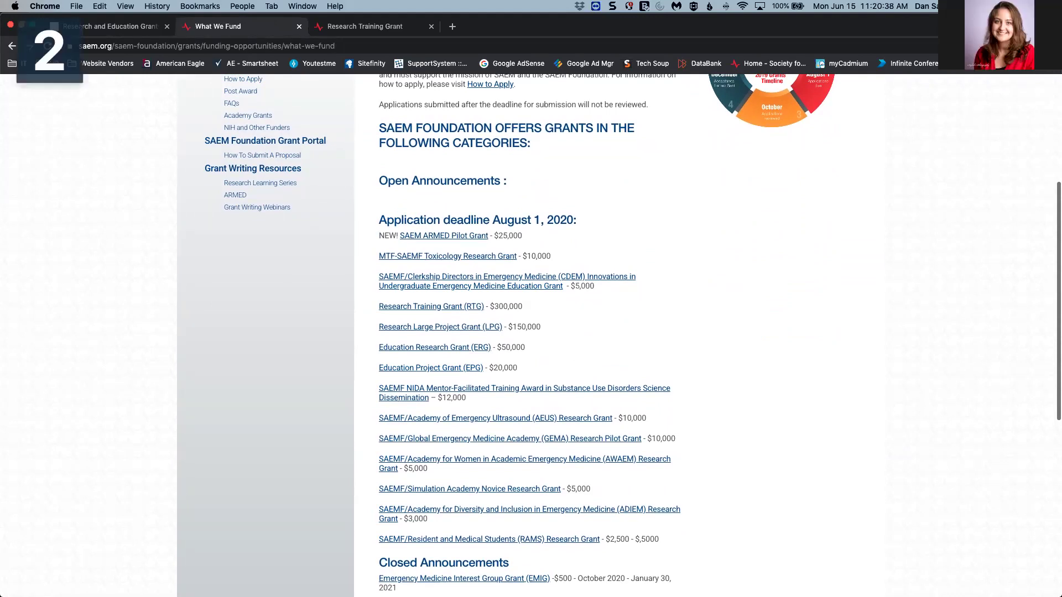
key("super+Tab")
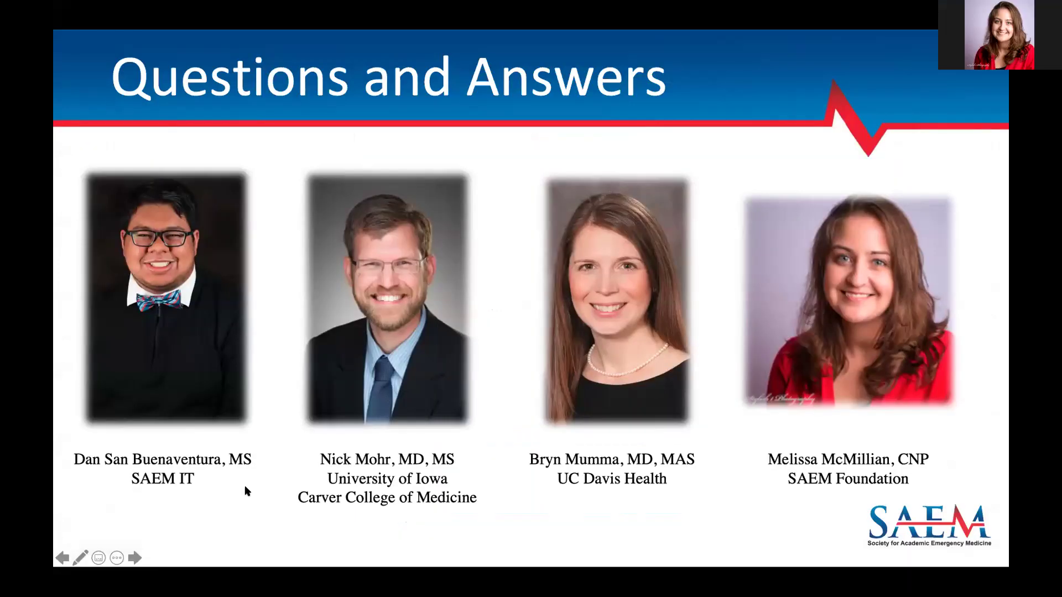